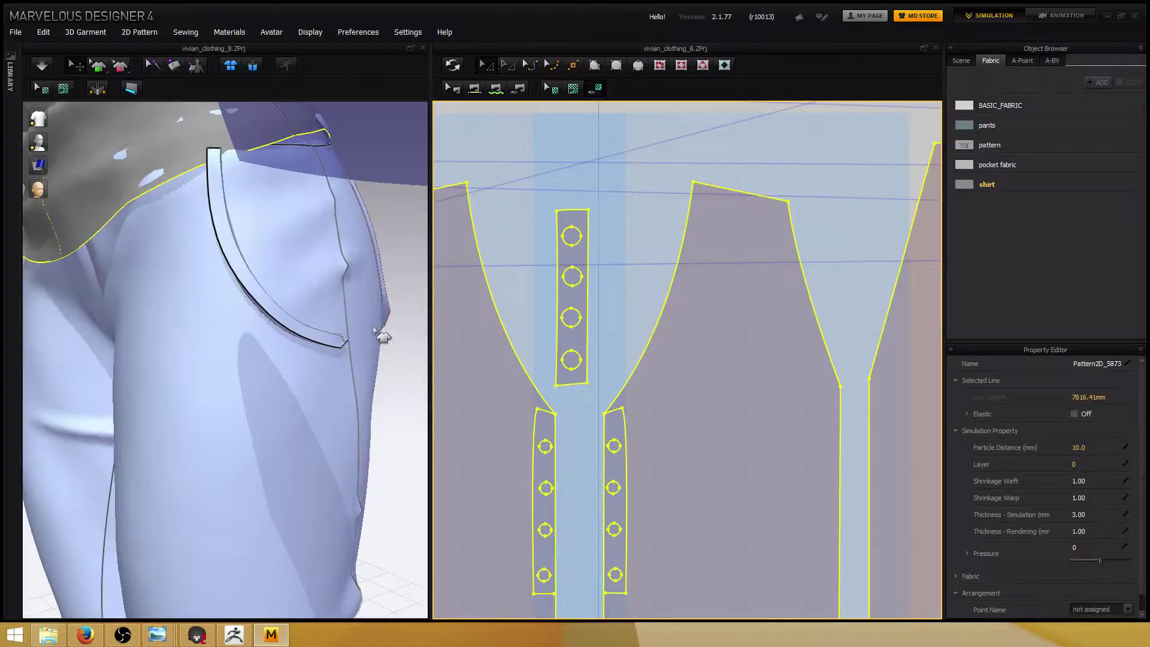
# Bring the shirt front into the 3D view and hide the shirt pattern.
pyautogui.moveTo(372, 328); pyautogui.dragTo(463, 319, button='middle')
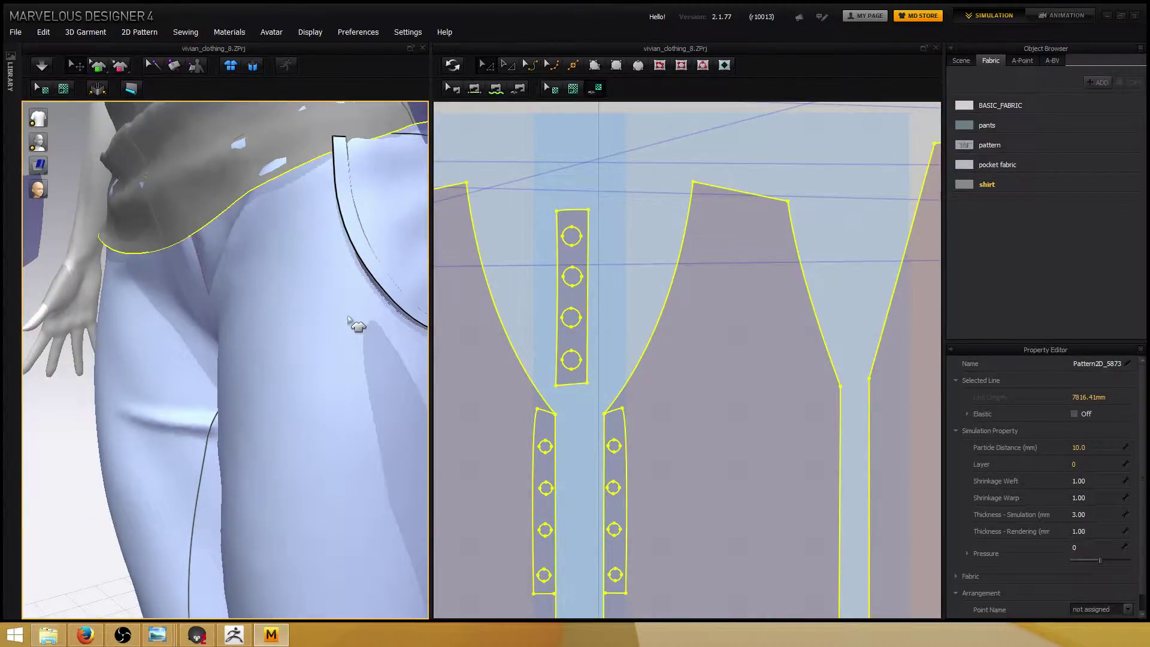
pyautogui.moveTo(349, 318); pyautogui.dragTo(257, 332, button='middle')
pyautogui.scroll(-6, 622, 359)
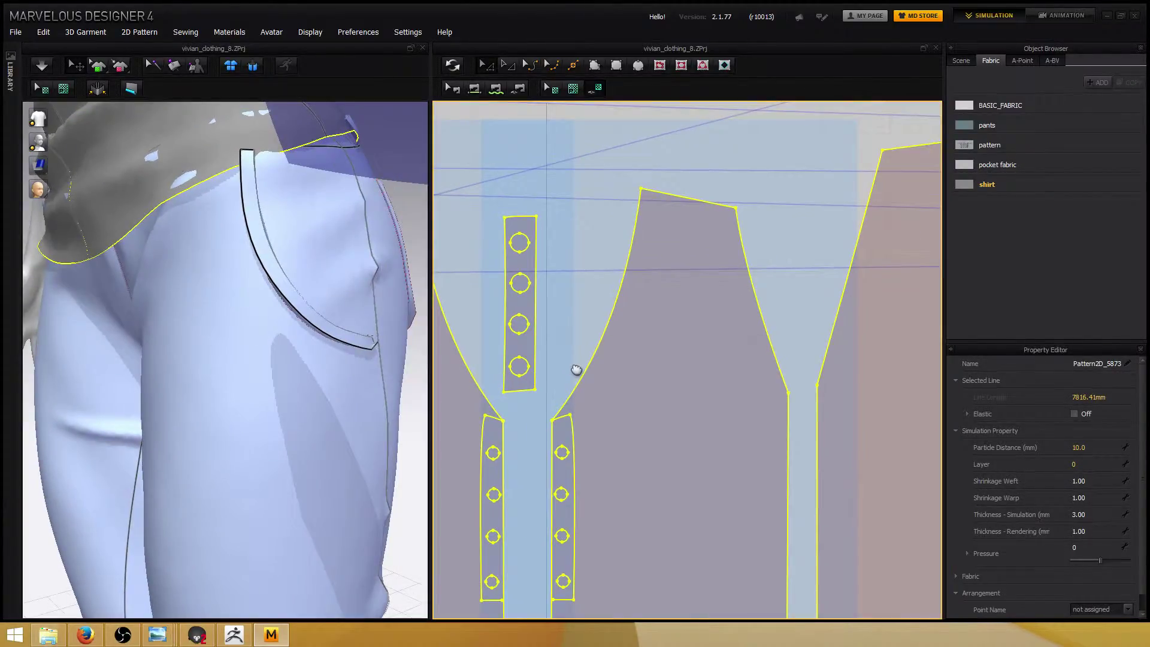
pyautogui.scroll(3, 589, 367)
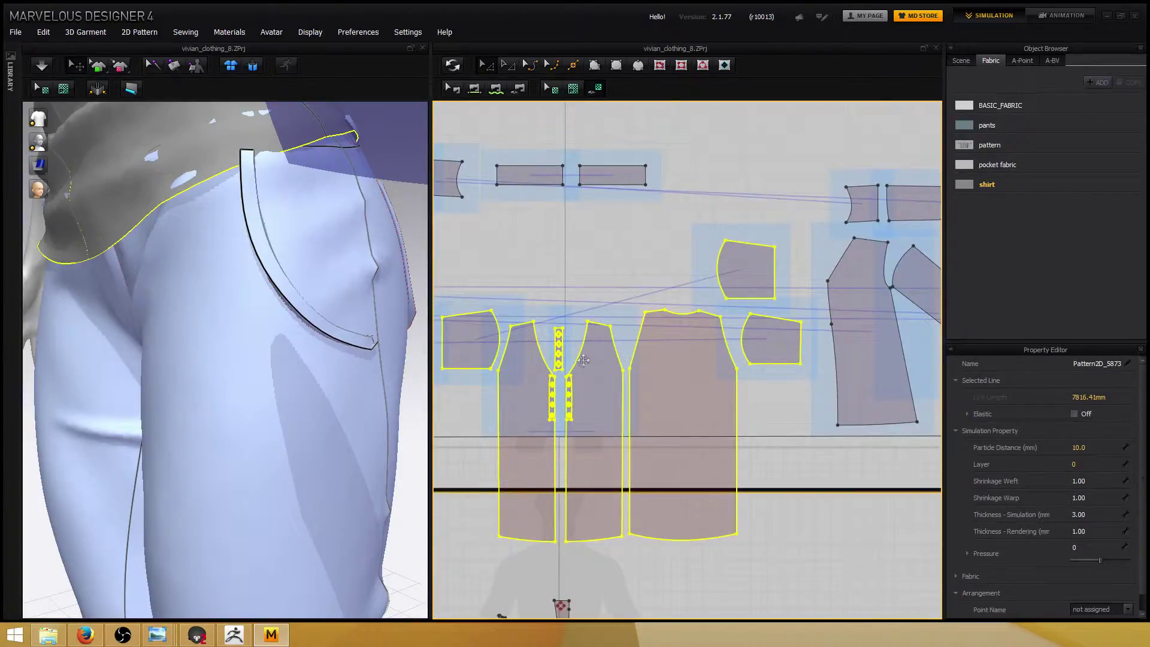
pyautogui.moveTo(275, 300); pyautogui.dragTo(302, 325, button='right')
pyautogui.scroll(-5, 302, 327)
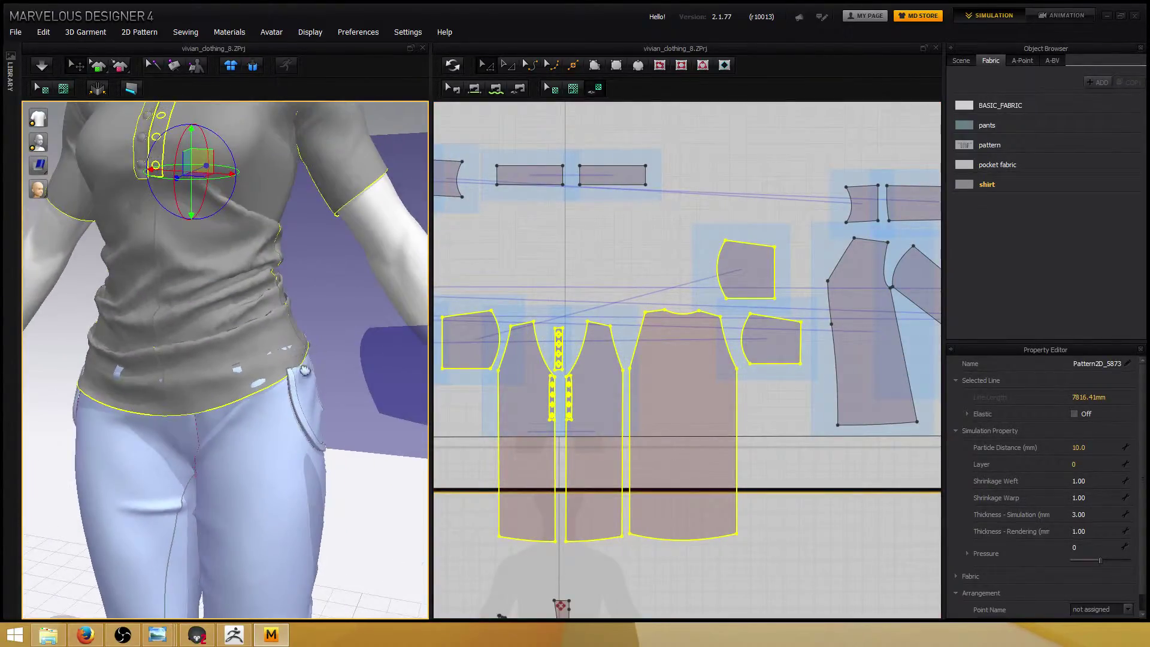
pyautogui.moveTo(298, 366); pyautogui.dragTo(263, 395, button='right')
pyautogui.rightClick(249, 386)
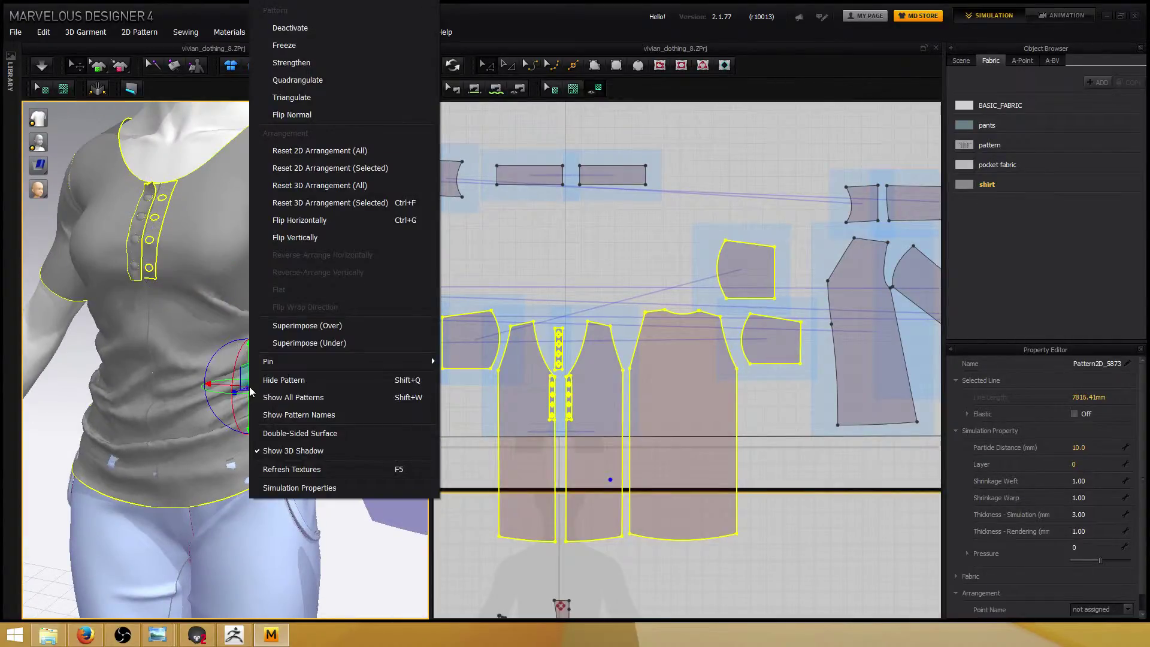
pyautogui.click(332, 380)
# Pan the 3D view down to the jeans and the 2D layout to the pocket pieces, clearing the selection.
pyautogui.moveTo(287, 340); pyautogui.dragTo(311, 179, button='middle')
pyautogui.moveTo(333, 473); pyautogui.dragTo(324, 388, button='middle')
pyautogui.moveTo(409, 378); pyautogui.dragTo(401, 320, button='middle')
pyautogui.moveTo(633, 410); pyautogui.dragTo(659, 200, button='middle')
pyautogui.moveTo(669, 372); pyautogui.dragTo(662, 313, button='middle')
pyautogui.click(663, 312)
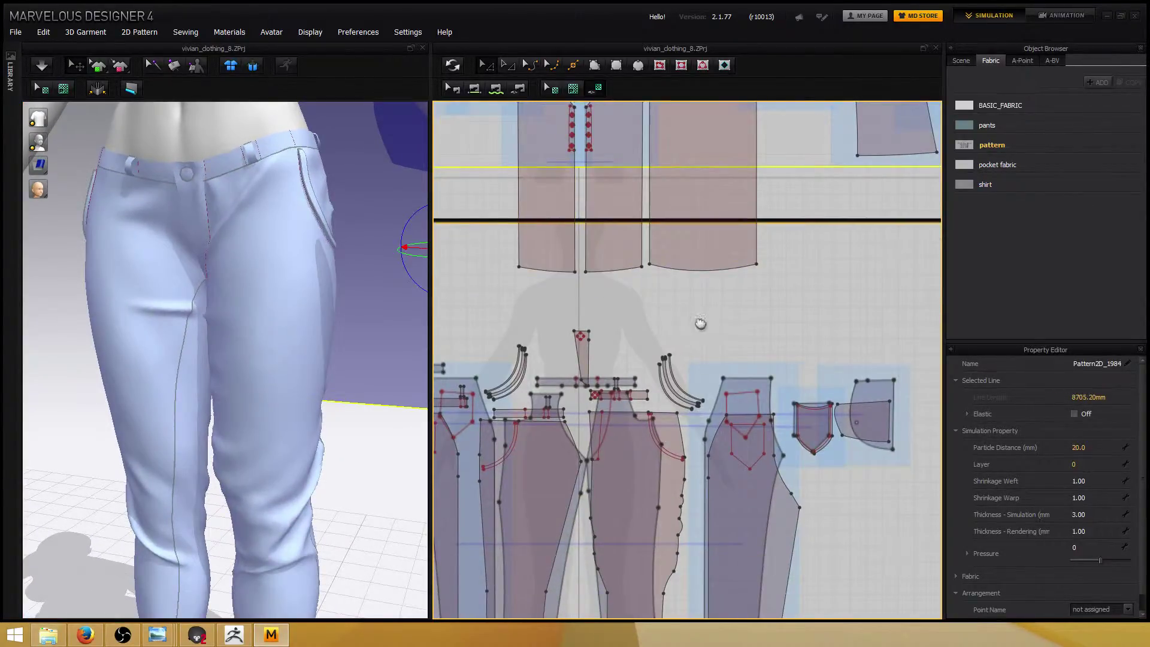
pyautogui.scroll(-5, 698, 323)
pyautogui.click(835, 369)
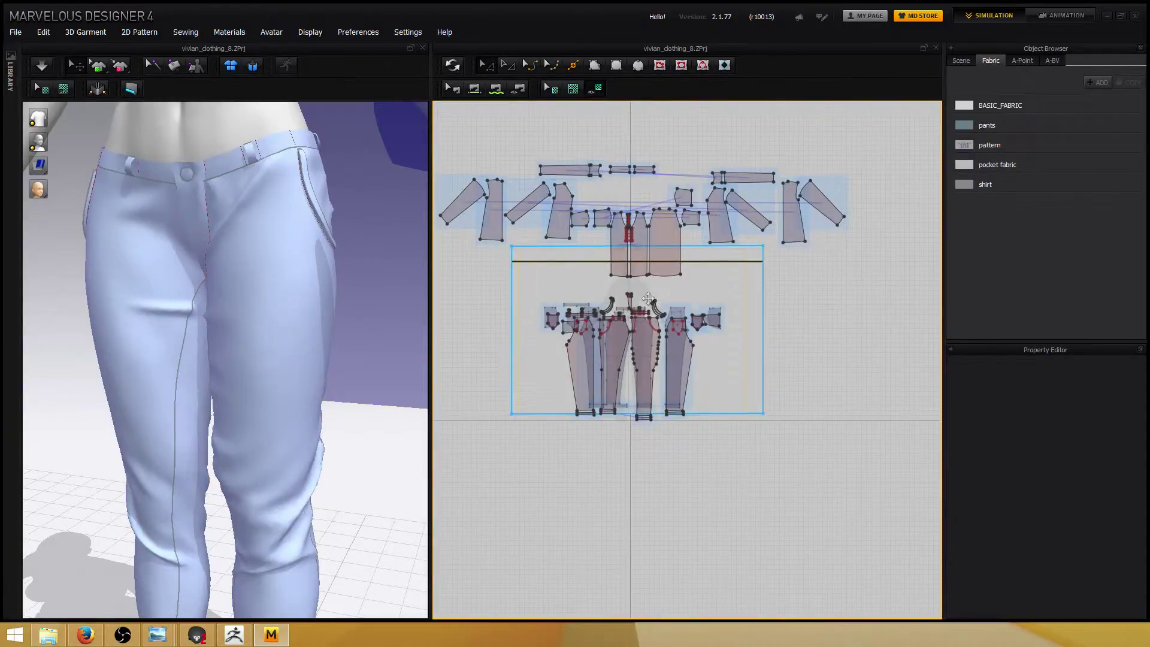
pyautogui.scroll(-2, 597, 298)
pyautogui.scroll(10, 597, 298)
pyautogui.scroll(3, 597, 298)
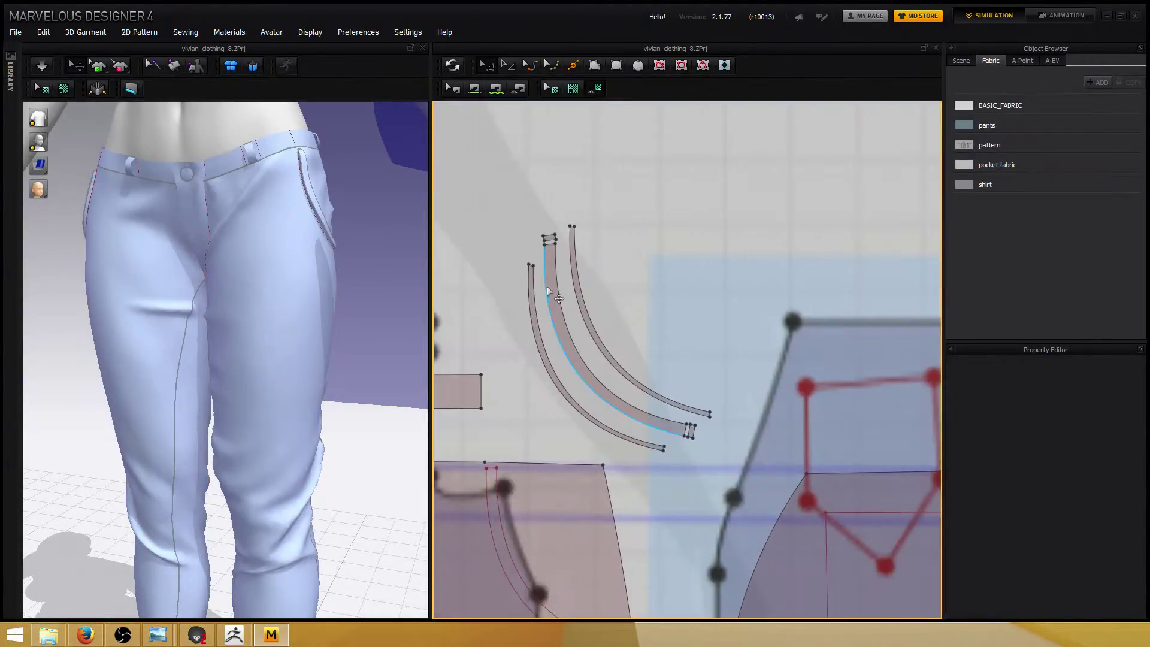
# Select the middle pocket strip, then add the right and left pocket strips.
pyautogui.click(548, 268)
pyautogui.moveTo(352, 288)
pyautogui.mouseDown(button='right')
pyautogui.moveTo(317, 290)
pyautogui.moveTo(336, 285)
pyautogui.moveTo(362, 308)
pyautogui.mouseUp(button='right')
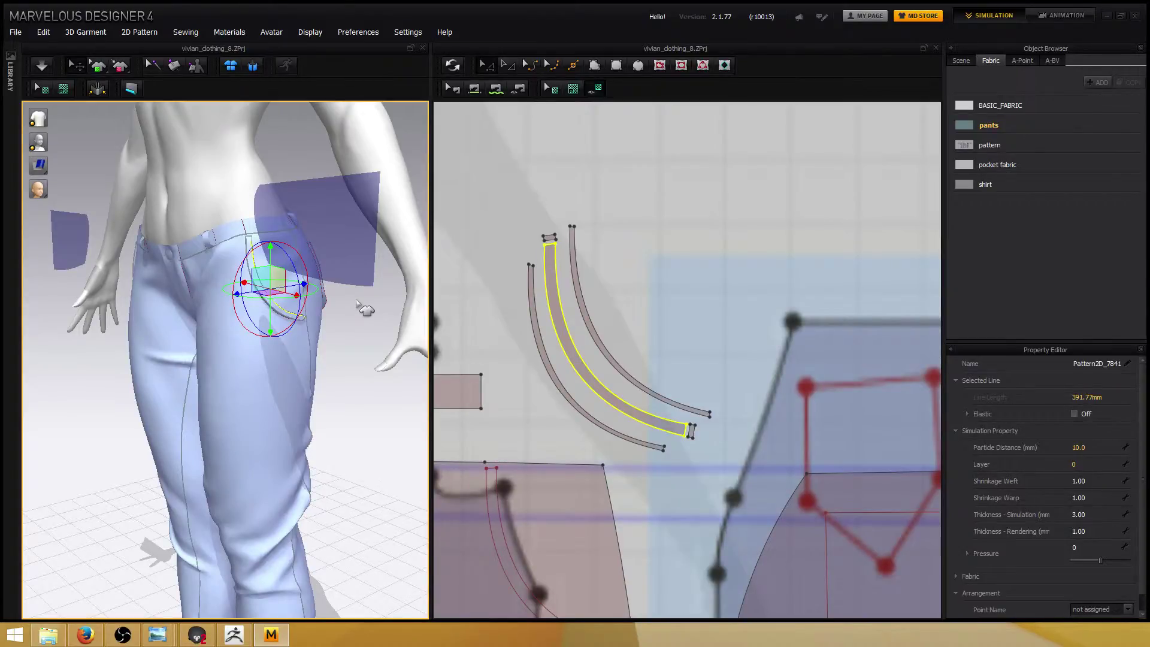
pyautogui.scroll(5, 359, 305)
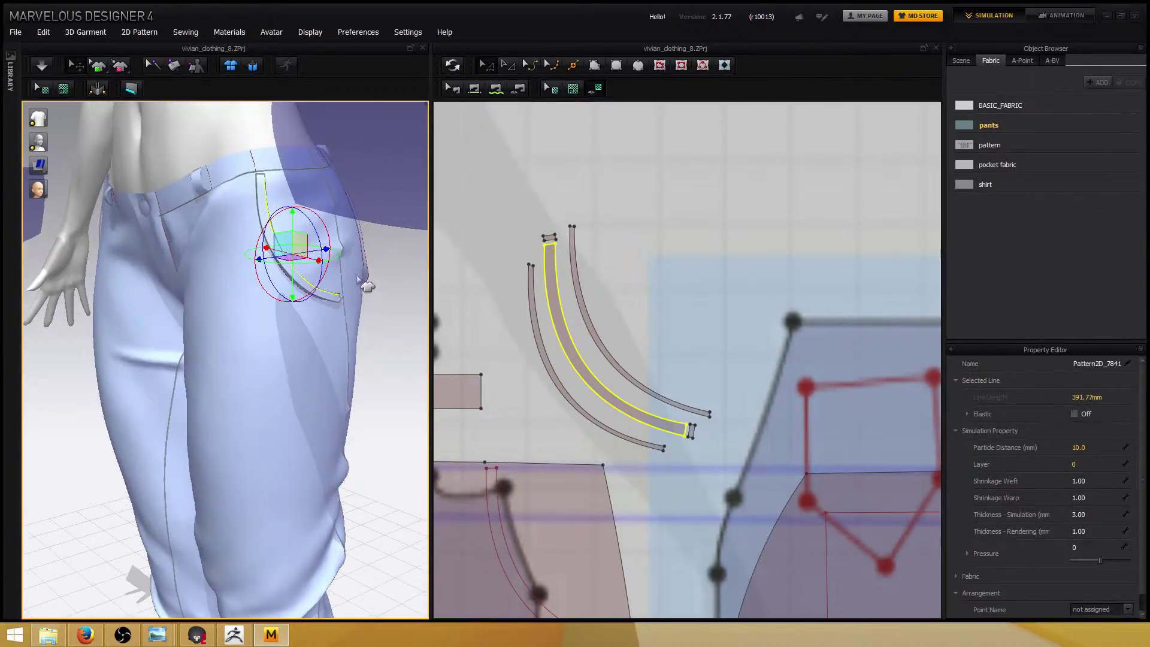
pyautogui.scroll(3, 367, 245)
pyautogui.moveTo(368, 246); pyautogui.dragTo(383, 270, button='right')
pyautogui.scroll(5, 580, 310)
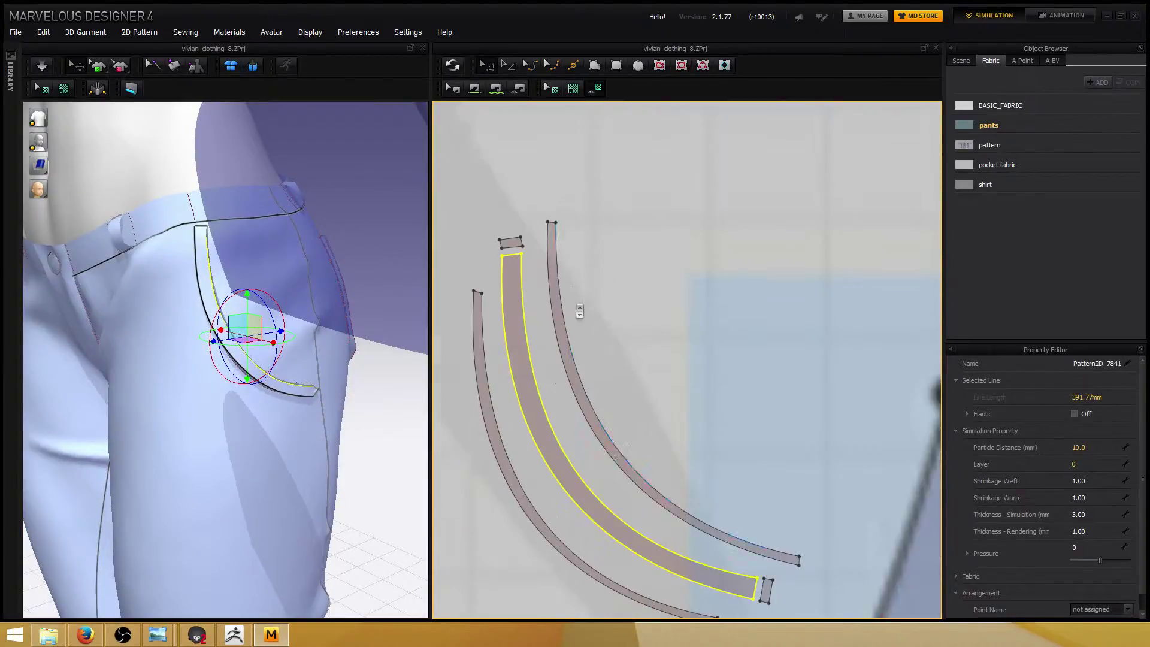
pyautogui.keyDown('shift'); pyautogui.click(555, 289); pyautogui.keyUp('shift')
pyautogui.moveTo(487, 338); pyautogui.dragTo(519, 302, button='middle')
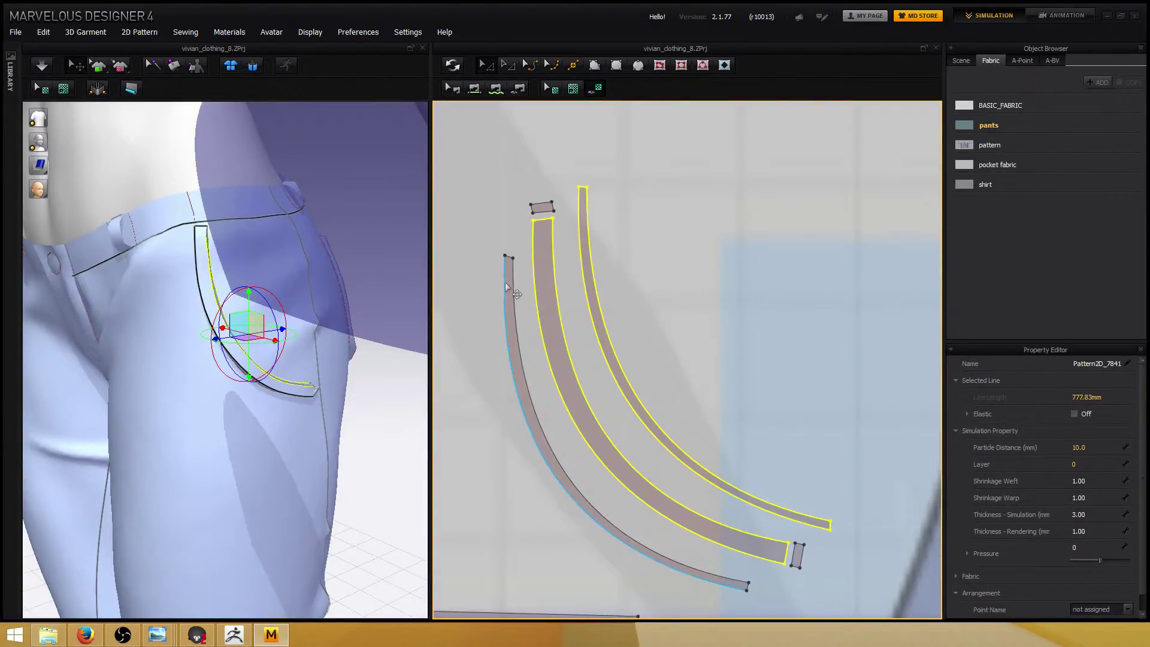
pyautogui.keyDown('shift'); pyautogui.click(506, 280); pyautogui.keyUp('shift')
# Add the small pocket piece to the selection.
pyautogui.moveTo(526, 303); pyautogui.dragTo(577, 321, button='right')
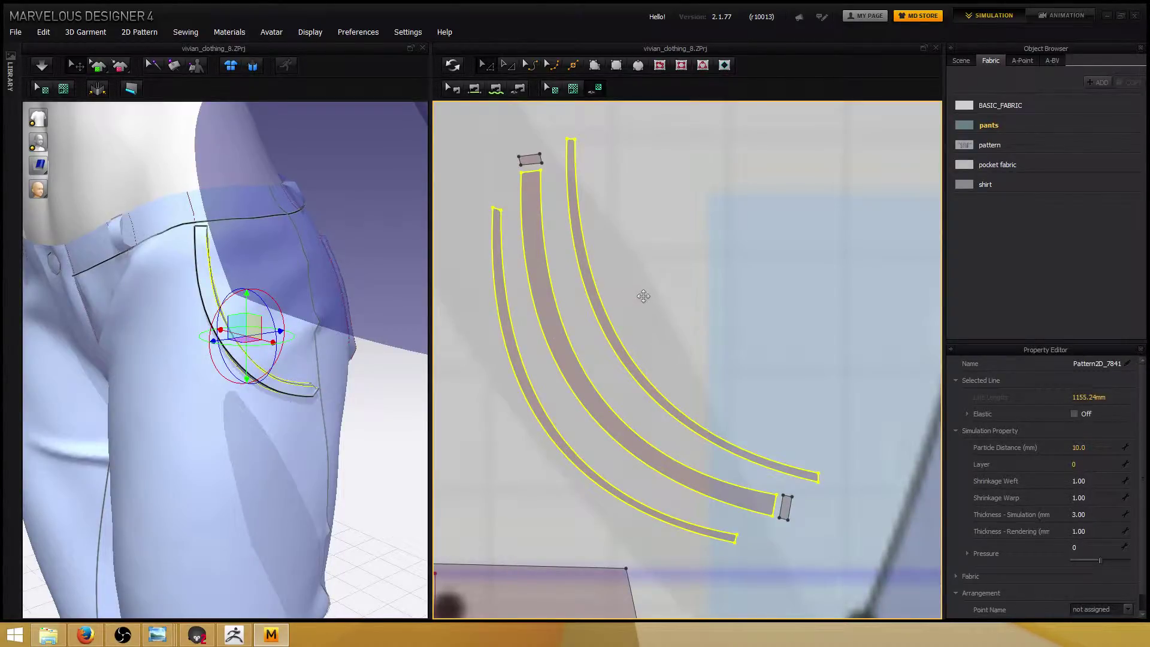
pyautogui.moveTo(644, 285); pyautogui.dragTo(634, 321, button='middle')
pyautogui.scroll(-5, 557, 257)
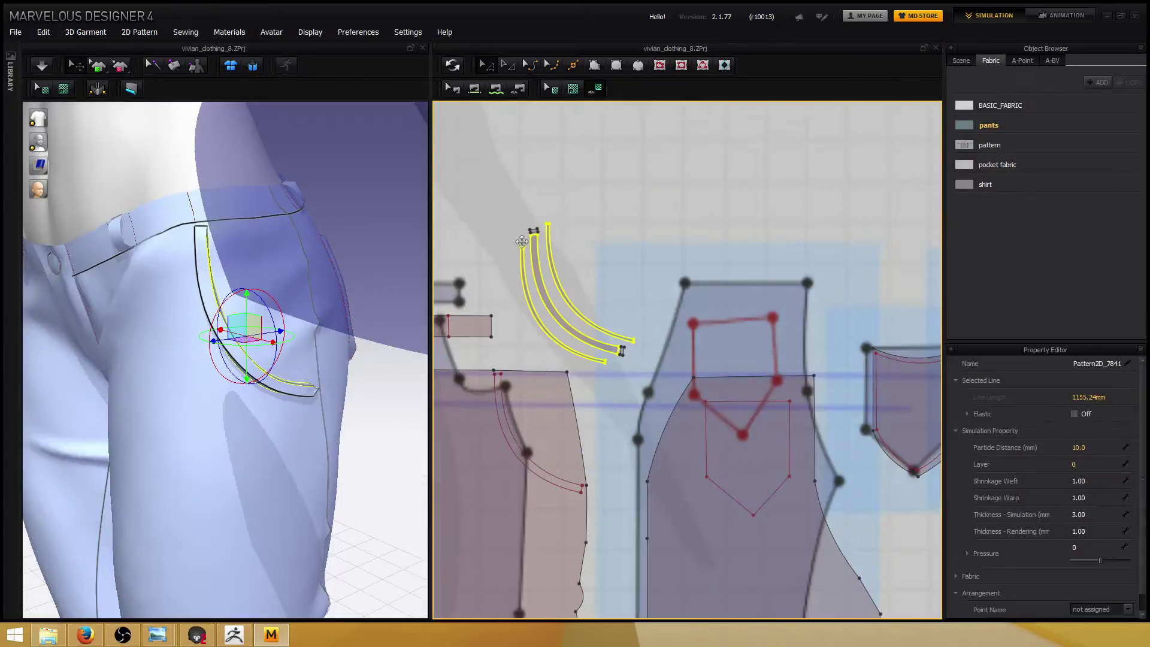
pyautogui.scroll(4, 556, 256)
pyautogui.moveTo(313, 352); pyautogui.dragTo(352, 347, button='right')
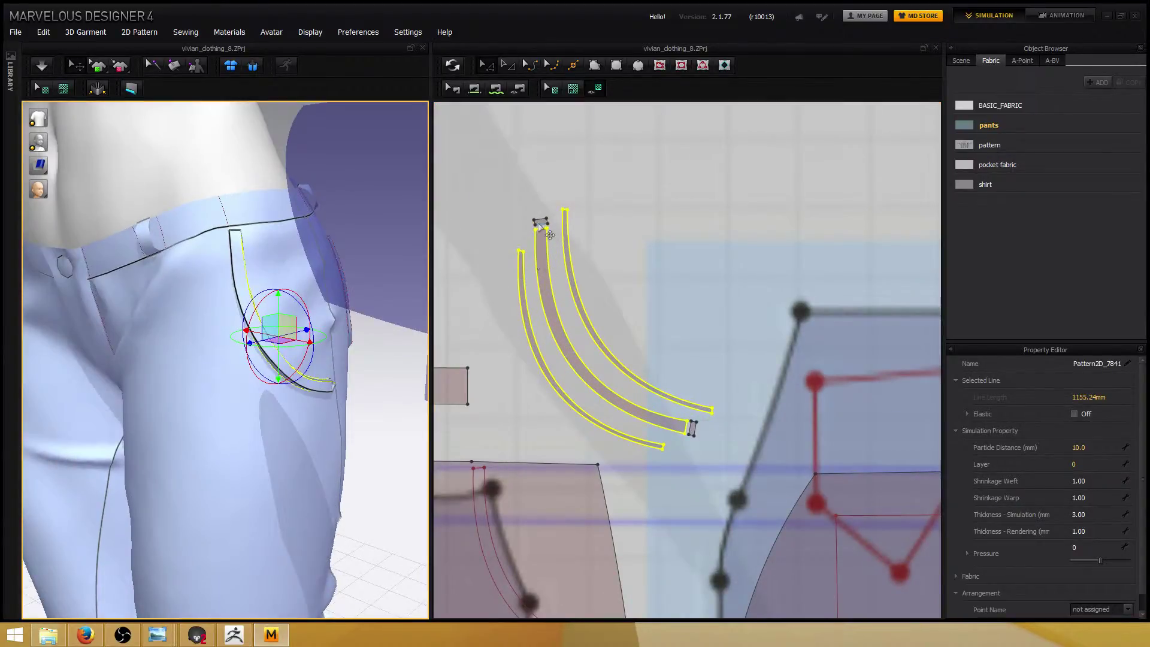
pyautogui.scroll(5, 538, 223)
pyautogui.keyDown('shift'); pyautogui.click(550, 256); pyautogui.keyUp('shift')
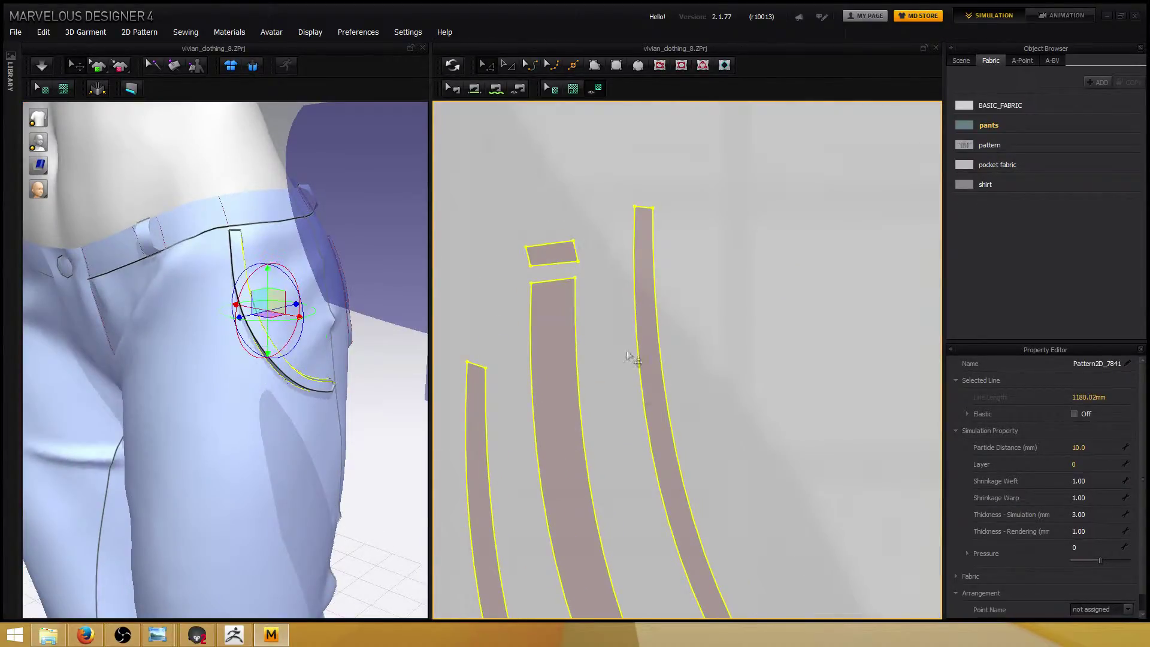
pyautogui.scroll(-6, 599, 324)
pyautogui.scroll(6, 615, 375)
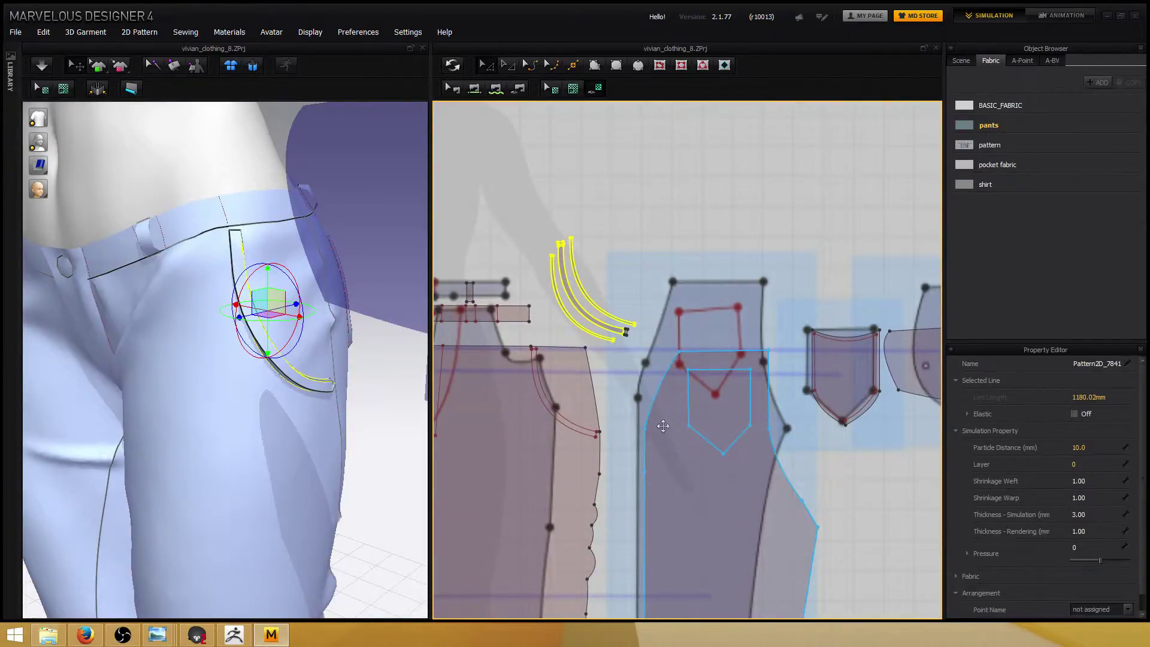
pyautogui.moveTo(567, 280); pyautogui.dragTo(590, 362, button='middle')
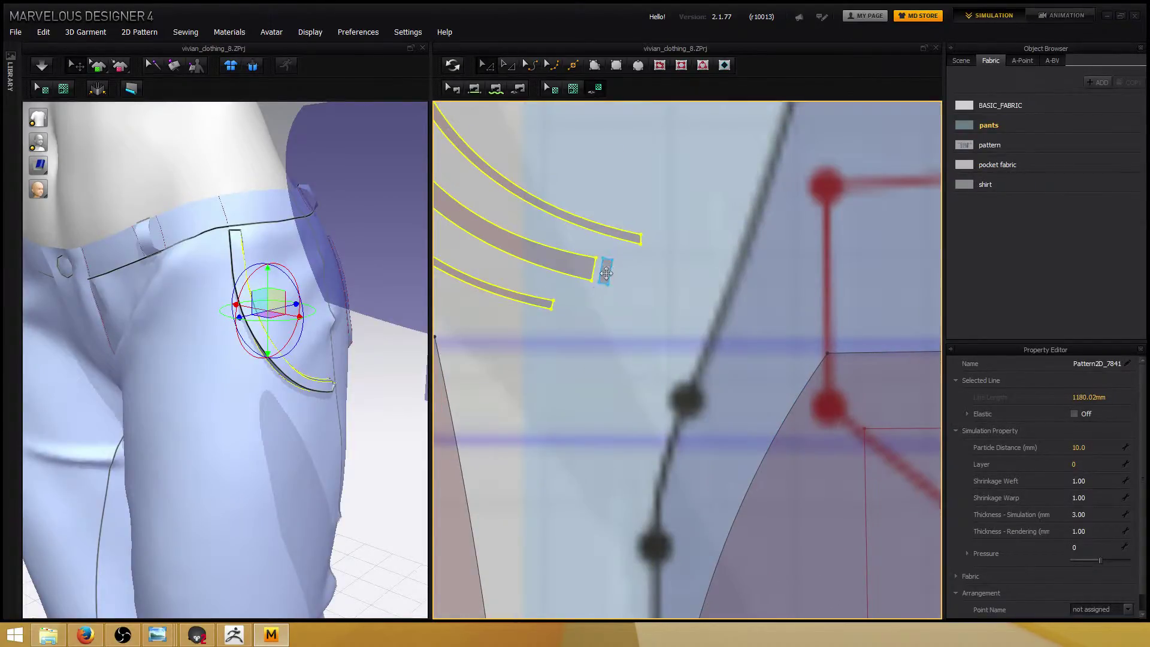
pyautogui.keyDown('shift'); pyautogui.click(604, 272); pyautogui.keyUp('shift')
pyautogui.moveTo(507, 347); pyautogui.dragTo(658, 371, button='middle')
pyautogui.scroll(-7, 658, 371)
pyautogui.scroll(-2, 586, 360)
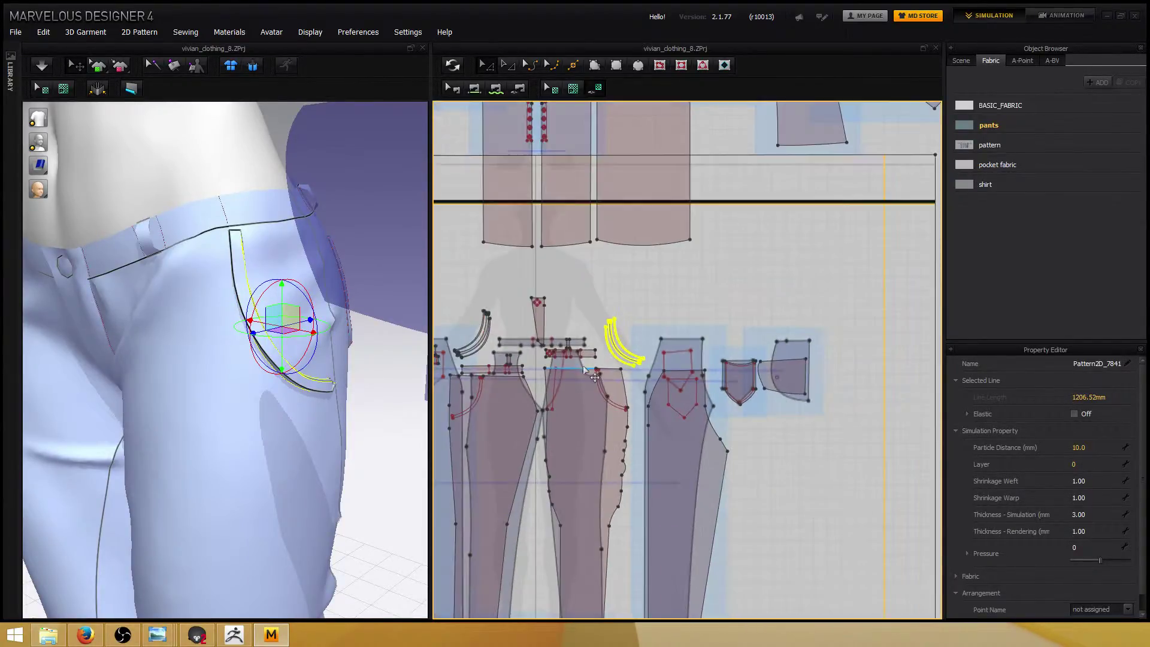
pyautogui.moveTo(508, 344); pyautogui.dragTo(601, 342, button='middle')
pyautogui.scroll(4, 576, 337)
pyautogui.scroll(3, 575, 338)
# Reselect the middle pocket strip and add the small rectangle piece at the strips' ends.
pyautogui.click(624, 297)
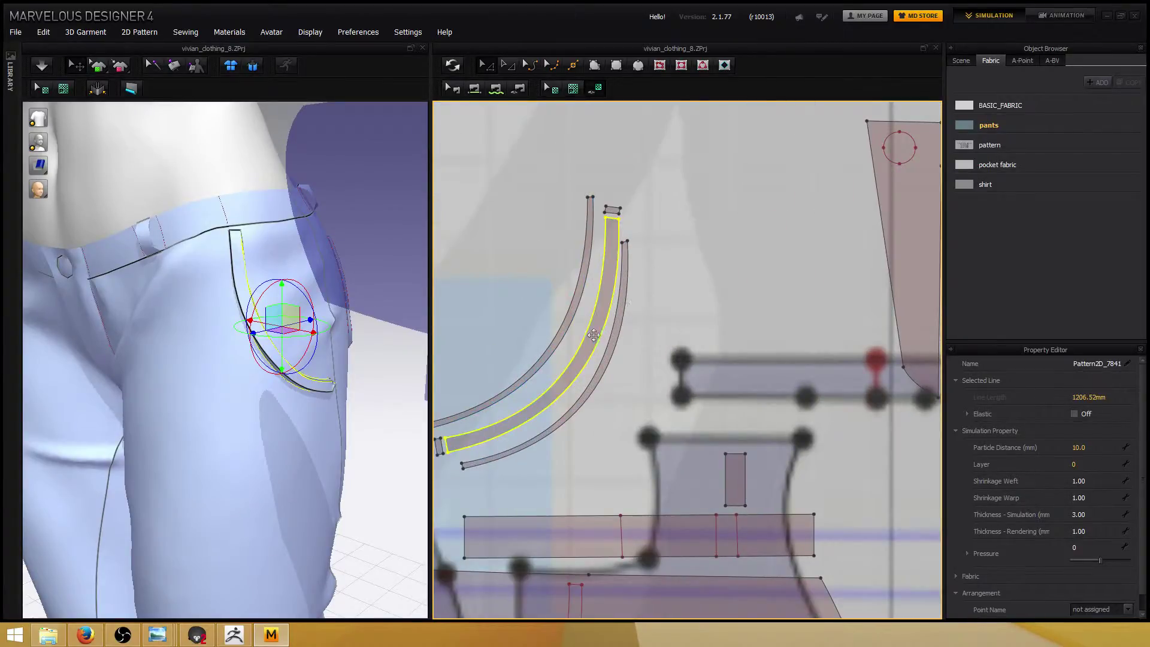
pyautogui.moveTo(623, 301); pyautogui.dragTo(714, 292, button='middle')
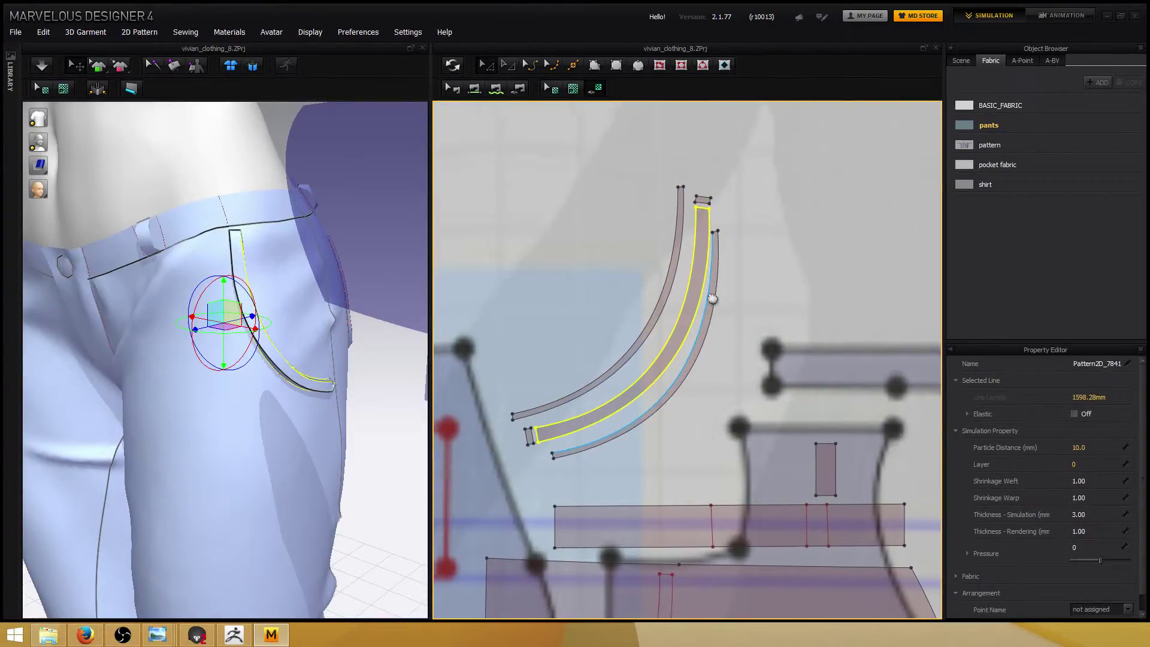
pyautogui.scroll(-4, 537, 414)
pyautogui.scroll(5, 532, 417)
pyautogui.moveTo(530, 418); pyautogui.dragTo(559, 340, button='middle')
pyautogui.scroll(2, 558, 338)
pyautogui.keyDown('shift'); pyautogui.click(578, 378); pyautogui.keyUp('shift')
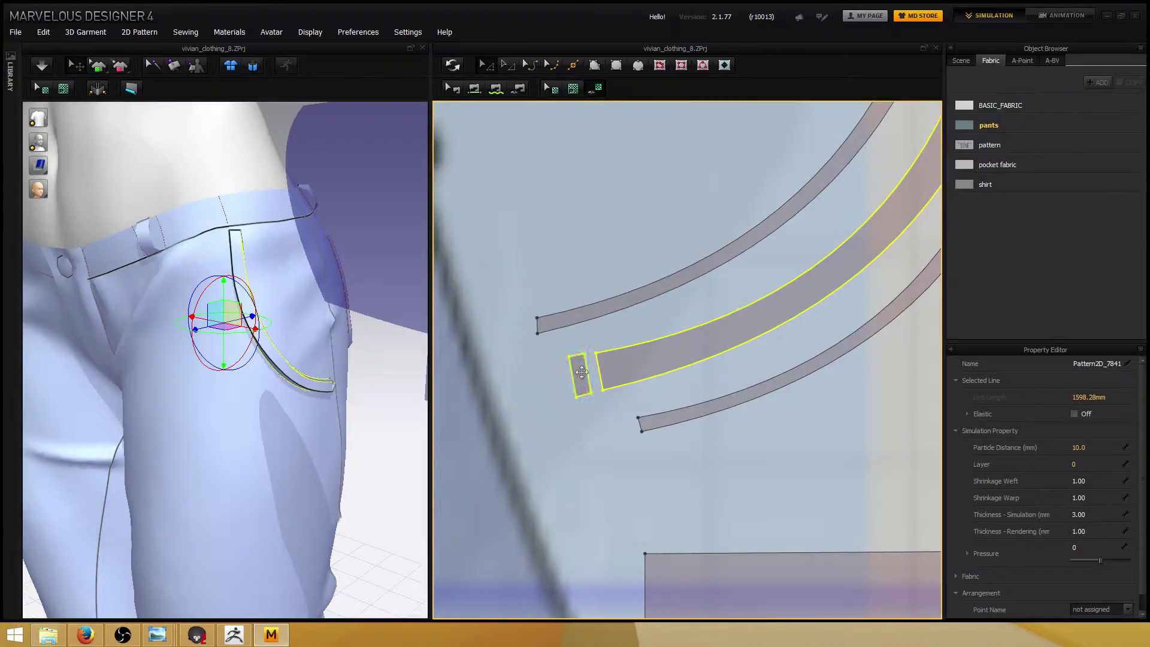
# Add the top and lower curved strips to the pocket selection.
pyautogui.keyDown('shift'); pyautogui.click(606, 313); pyautogui.keyUp('shift')
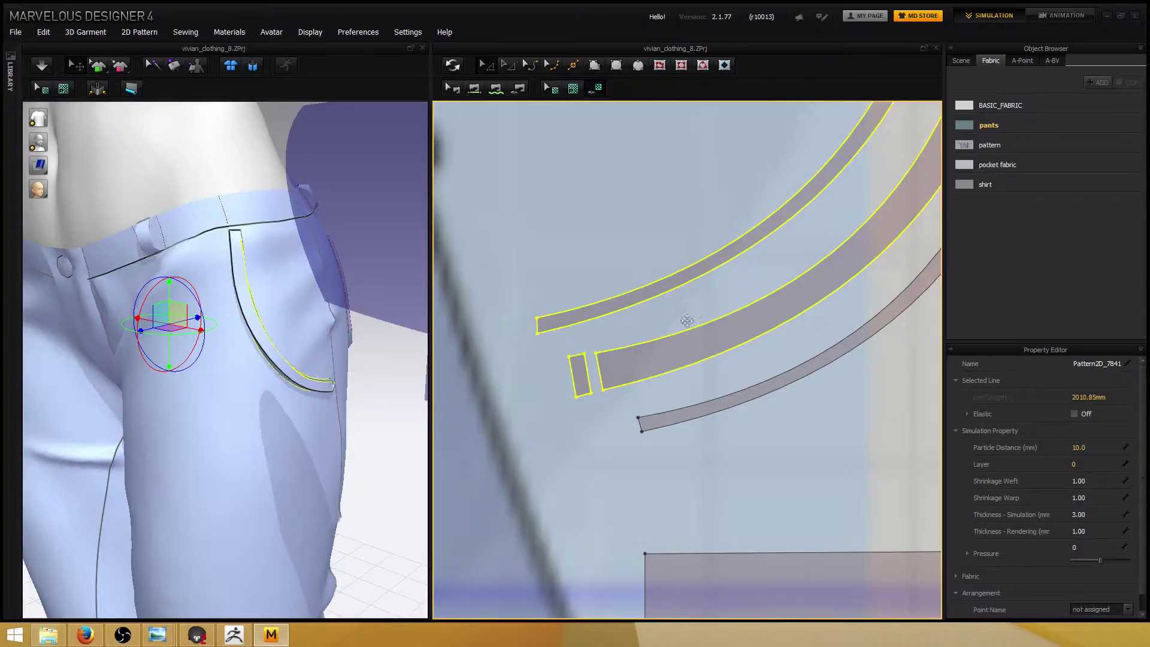
pyautogui.moveTo(803, 325); pyautogui.dragTo(701, 324, button='middle')
pyautogui.keyDown('shift'); pyautogui.click(736, 348); pyautogui.keyUp('shift')
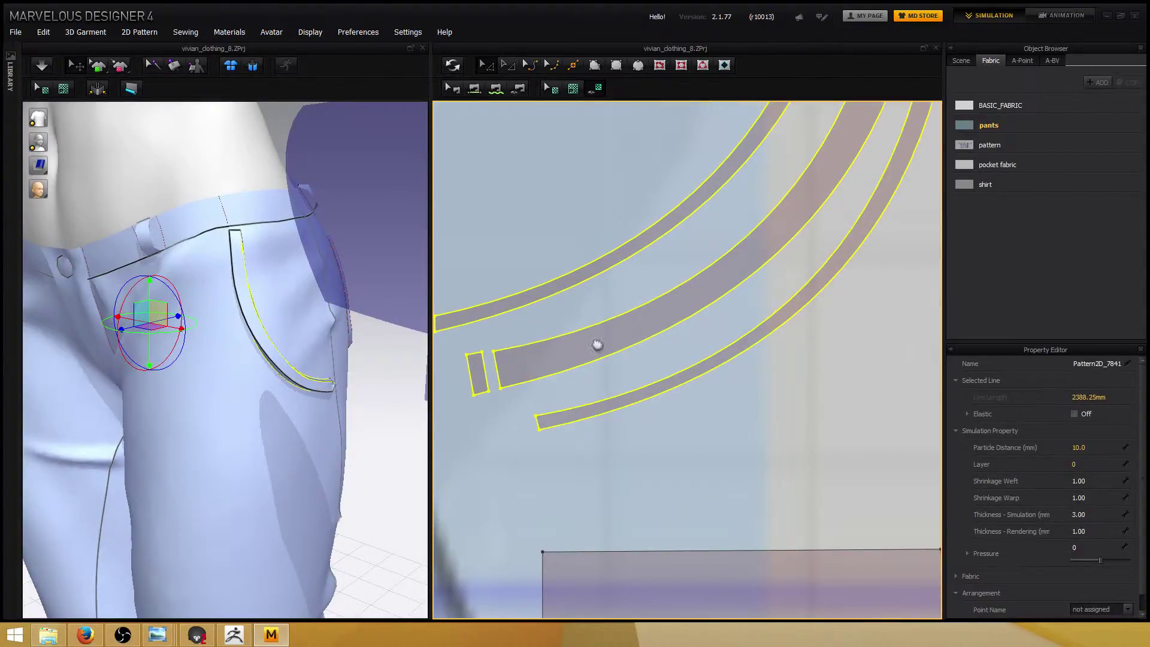
pyautogui.moveTo(841, 191); pyautogui.dragTo(710, 341, button='middle')
pyautogui.moveTo(891, 163); pyautogui.dragTo(770, 452, button='middle')
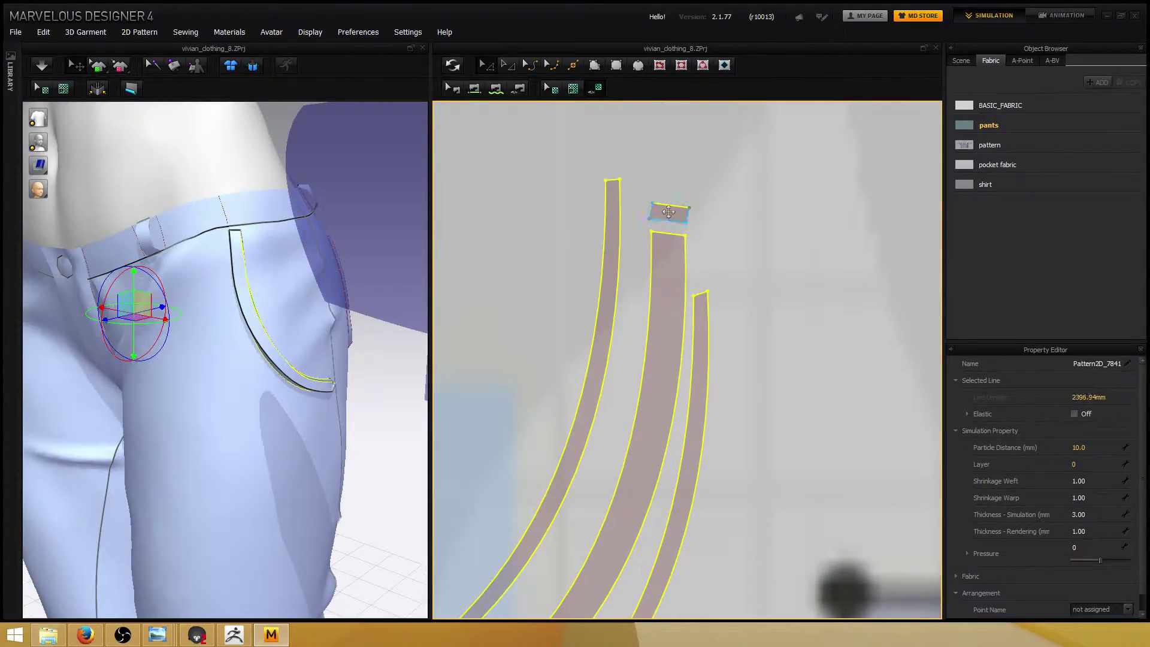
pyautogui.scroll(-5, 683, 231)
pyautogui.scroll(-3, 685, 235)
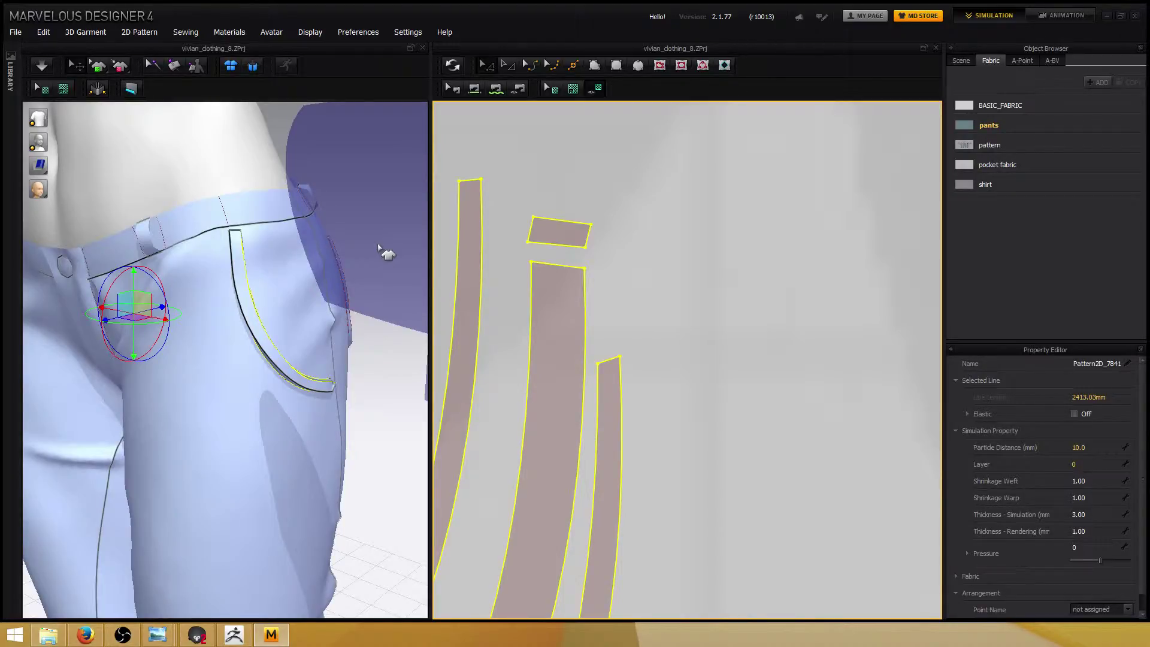
# Unfreeze the selected pocket strips and small piece.
pyautogui.moveTo(341, 352); pyautogui.dragTo(364, 291, button='middle')
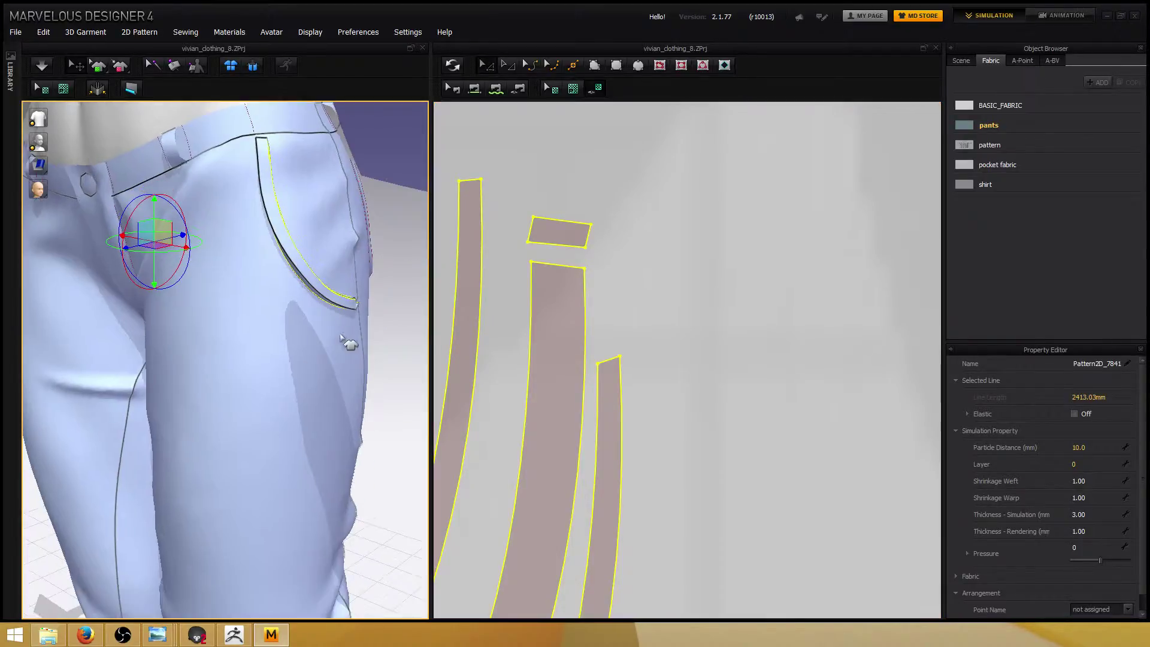
pyautogui.moveTo(343, 338)
pyautogui.mouseDown(button='right')
pyautogui.moveTo(372, 342)
pyautogui.moveTo(349, 335)
pyautogui.moveTo(353, 353)
pyautogui.mouseUp(button='right')
pyautogui.click(386, 46)
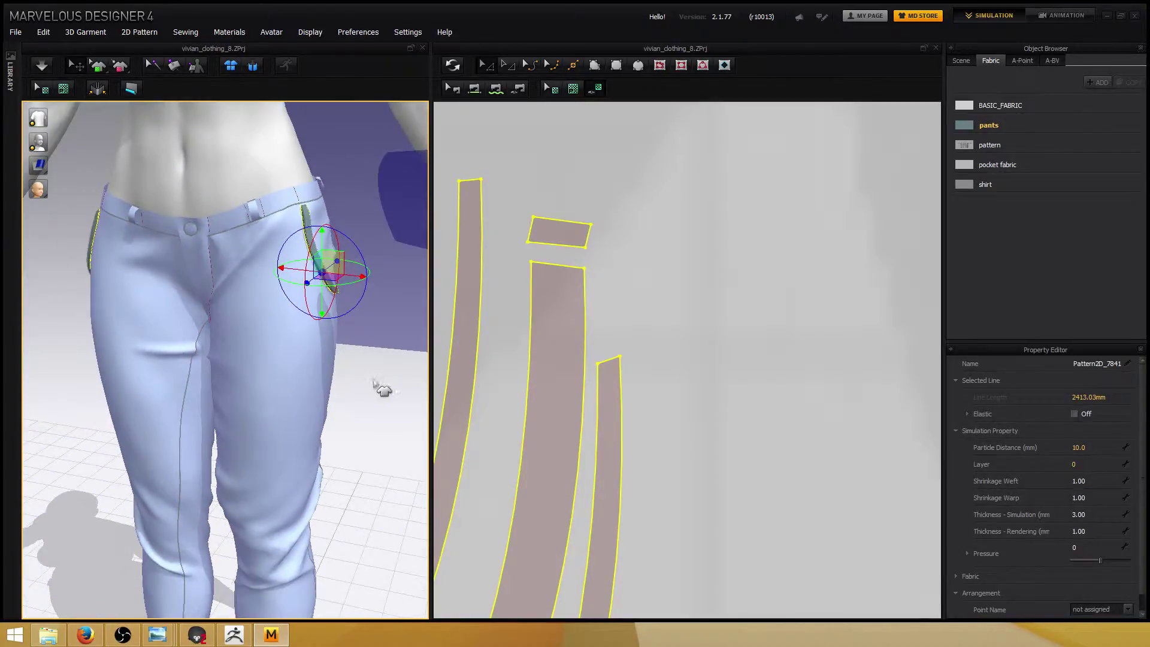
# Sync the 2D pattern view with the 3D garment and clear the selection.
pyautogui.moveTo(379, 390); pyautogui.dragTo(293, 364, button='middle')
pyautogui.click(452, 65)
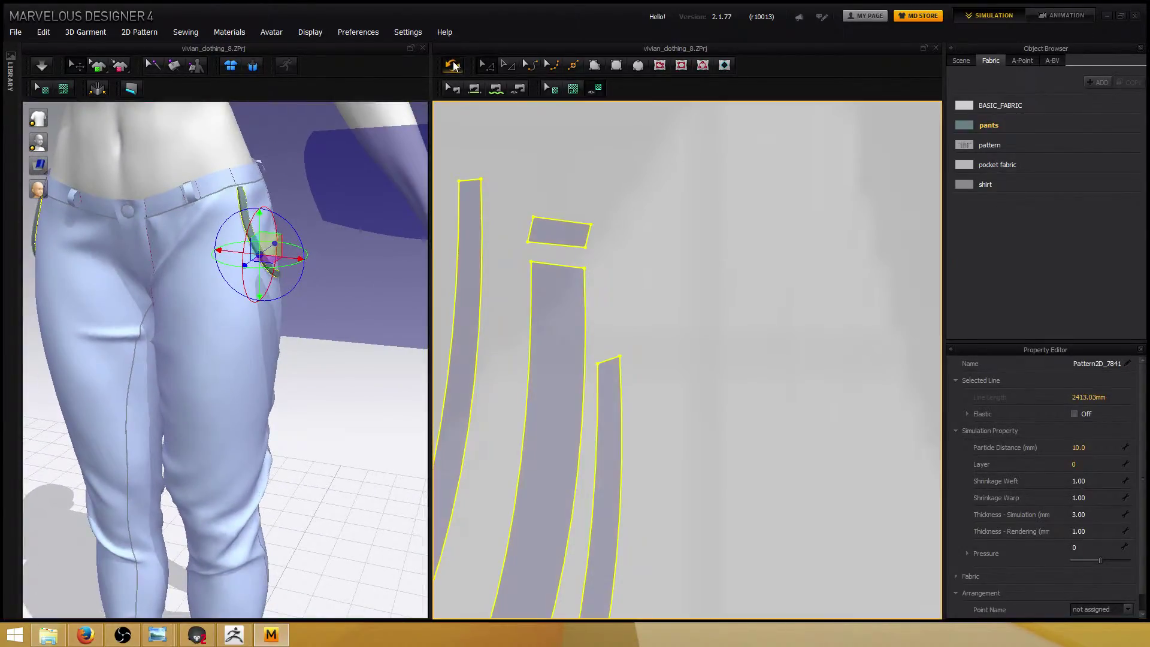
pyautogui.moveTo(327, 419); pyautogui.dragTo(336, 415, button='right')
pyautogui.click(336, 415)
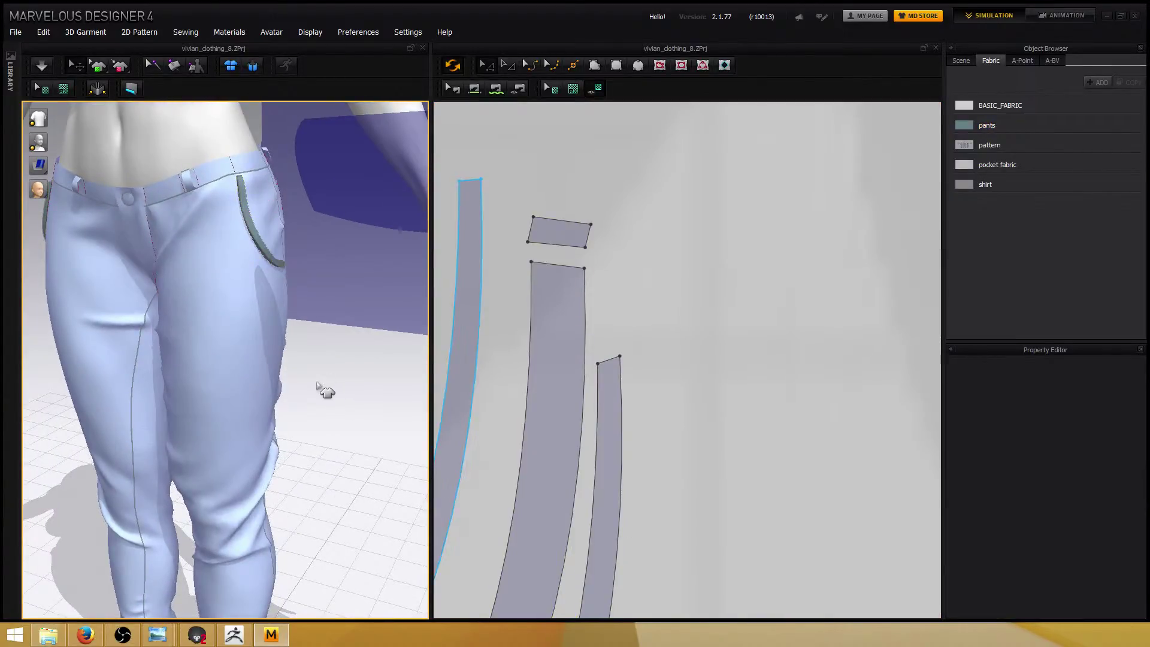
pyautogui.scroll(-5, 543, 382)
pyautogui.scroll(4, 591, 360)
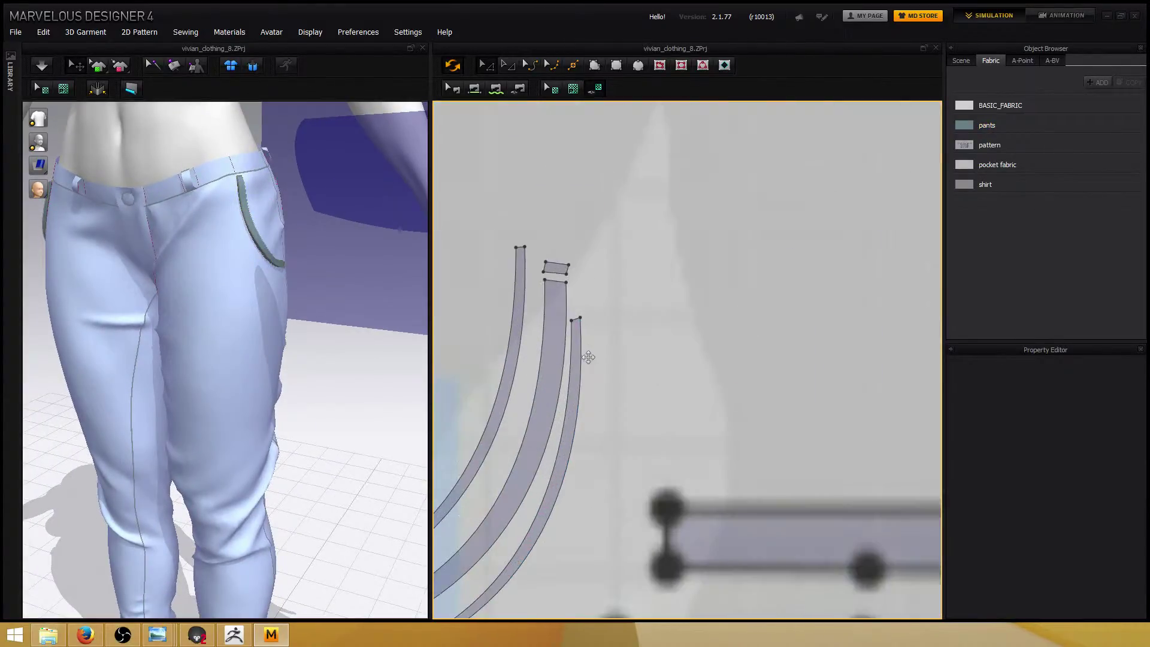
# Select the first pocket's right and left curved strips plus its small top and end pieces.
pyautogui.click(580, 352)
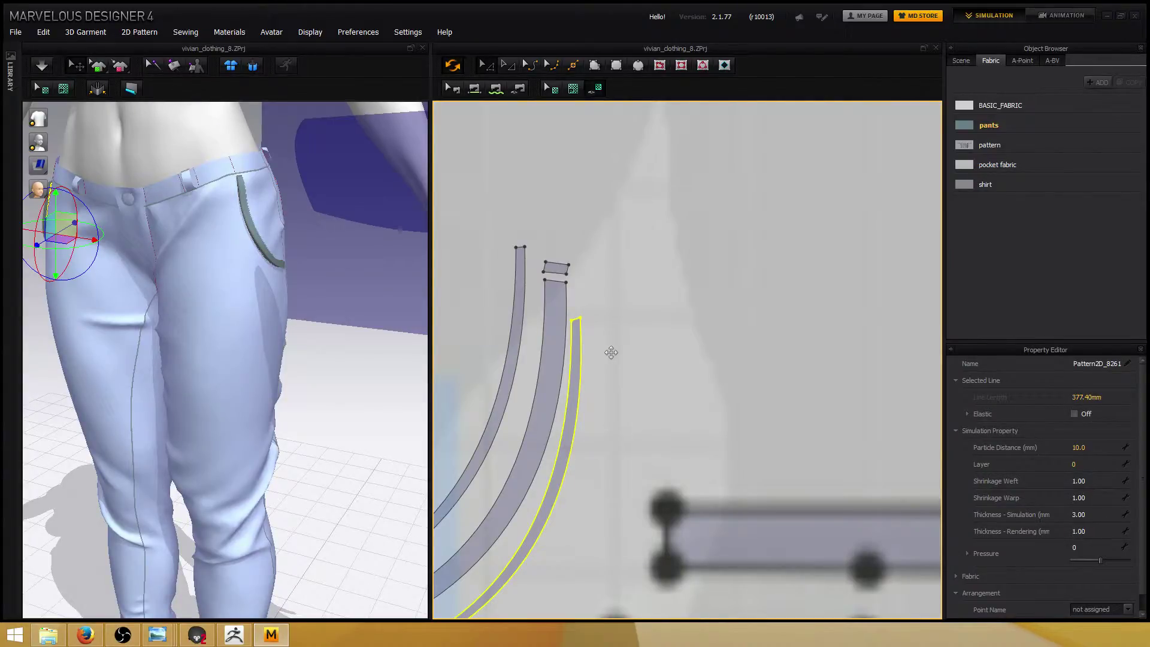
pyautogui.moveTo(615, 352); pyautogui.dragTo(647, 346, button='right')
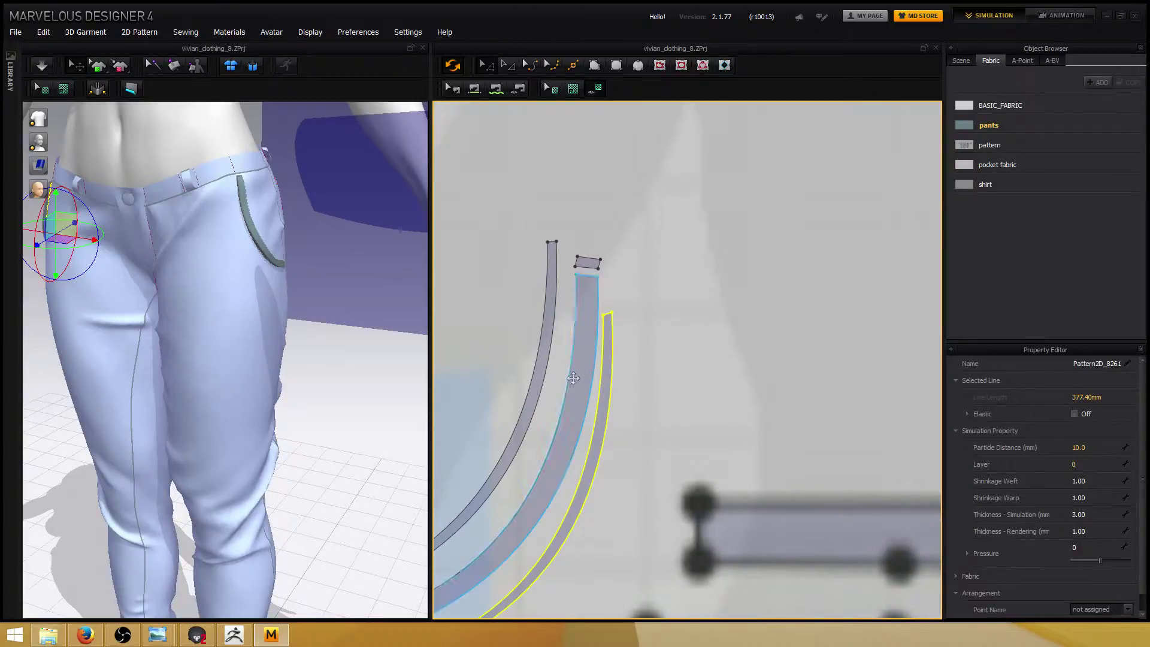
pyautogui.keyDown('shift'); pyautogui.click(552, 330); pyautogui.keyUp('shift')
pyautogui.moveTo(597, 262); pyautogui.dragTo(578, 275, button='right')
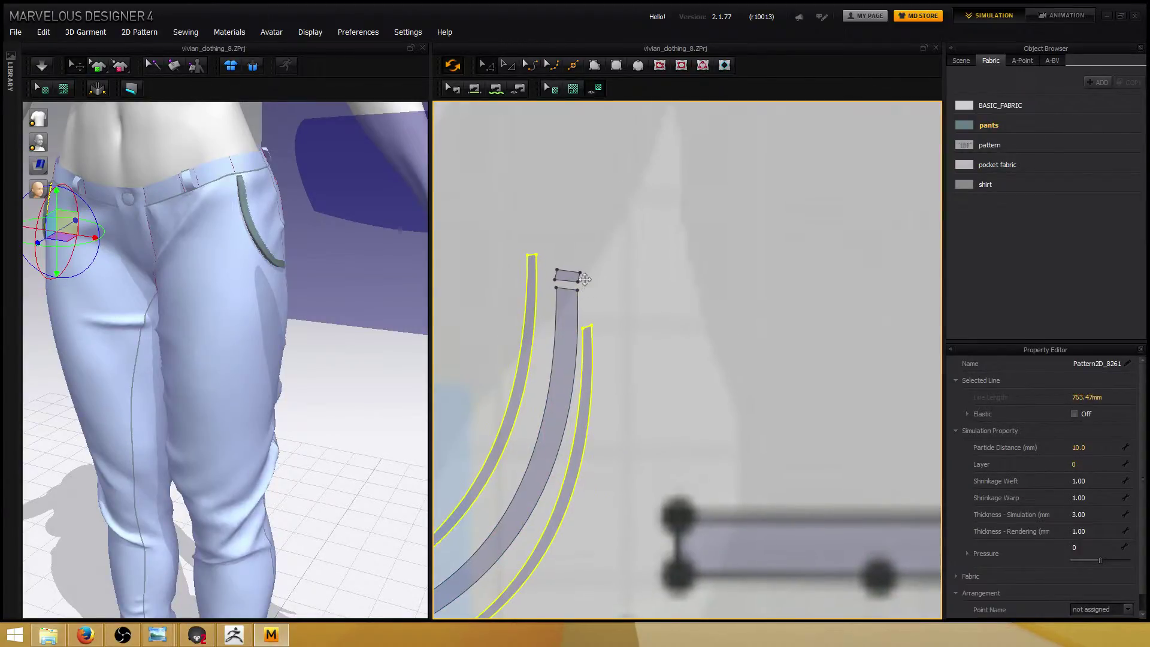
pyautogui.keyDown('shift'); pyautogui.click(568, 275); pyautogui.keyUp('shift')
pyautogui.scroll(-5, 575, 288)
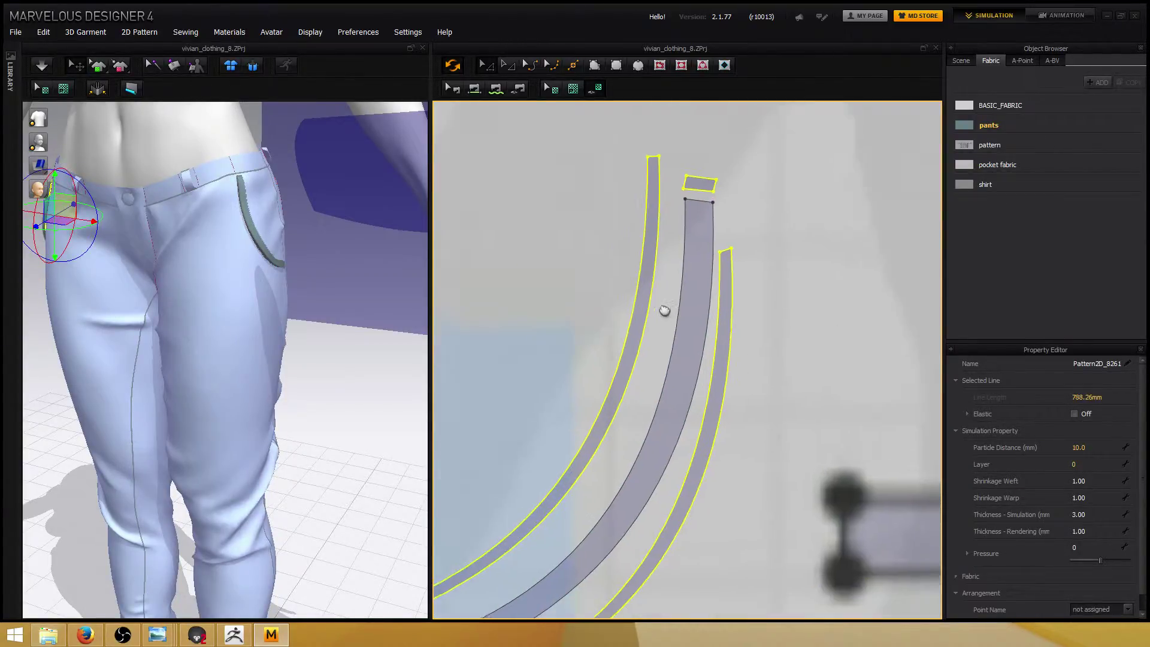
pyautogui.scroll(5, 522, 437)
pyautogui.keyDown('shift'); pyautogui.click(615, 356); pyautogui.keyUp('shift')
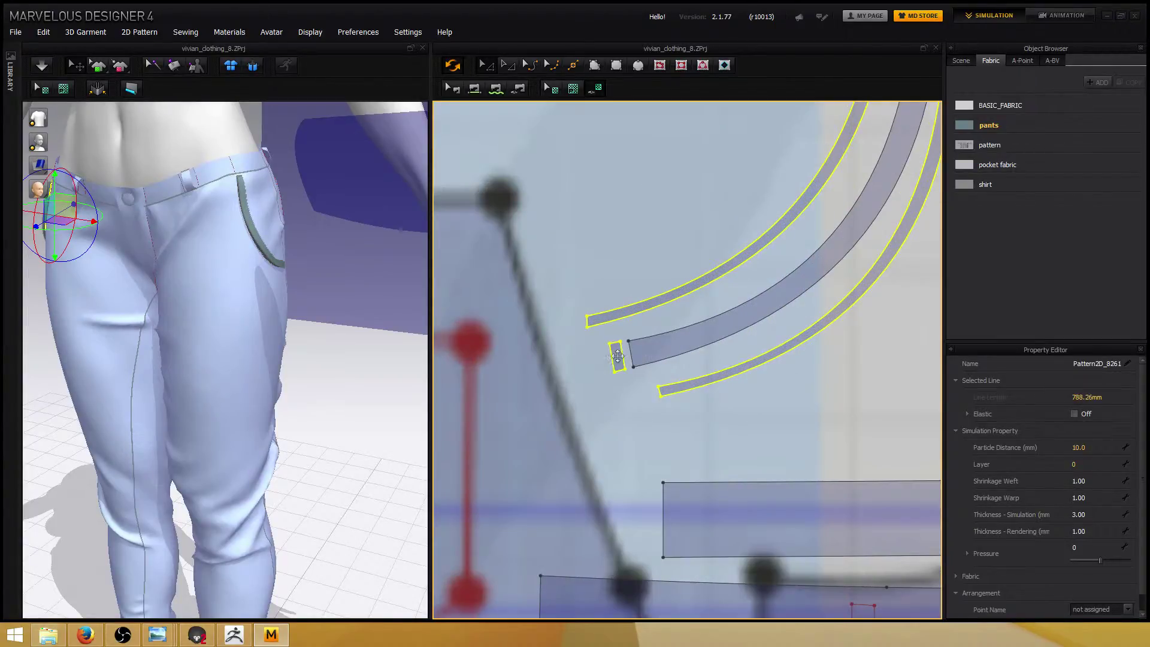
pyautogui.scroll(3, 575, 342)
pyautogui.scroll(-6, 659, 334)
# Add the opposite pocket's right and left curved strips and a small end piece.
pyautogui.moveTo(757, 336); pyautogui.dragTo(590, 345, button='middle')
pyautogui.scroll(5, 714, 348)
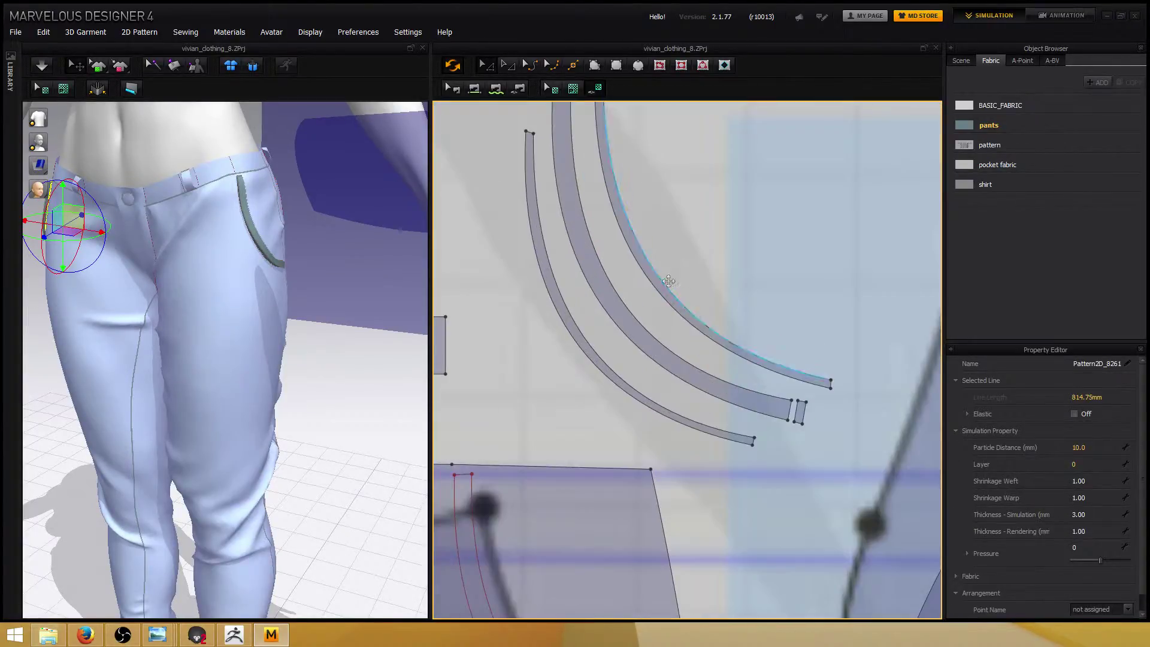
pyautogui.moveTo(657, 261); pyautogui.dragTo(654, 283, button='middle')
pyautogui.click(647, 274)
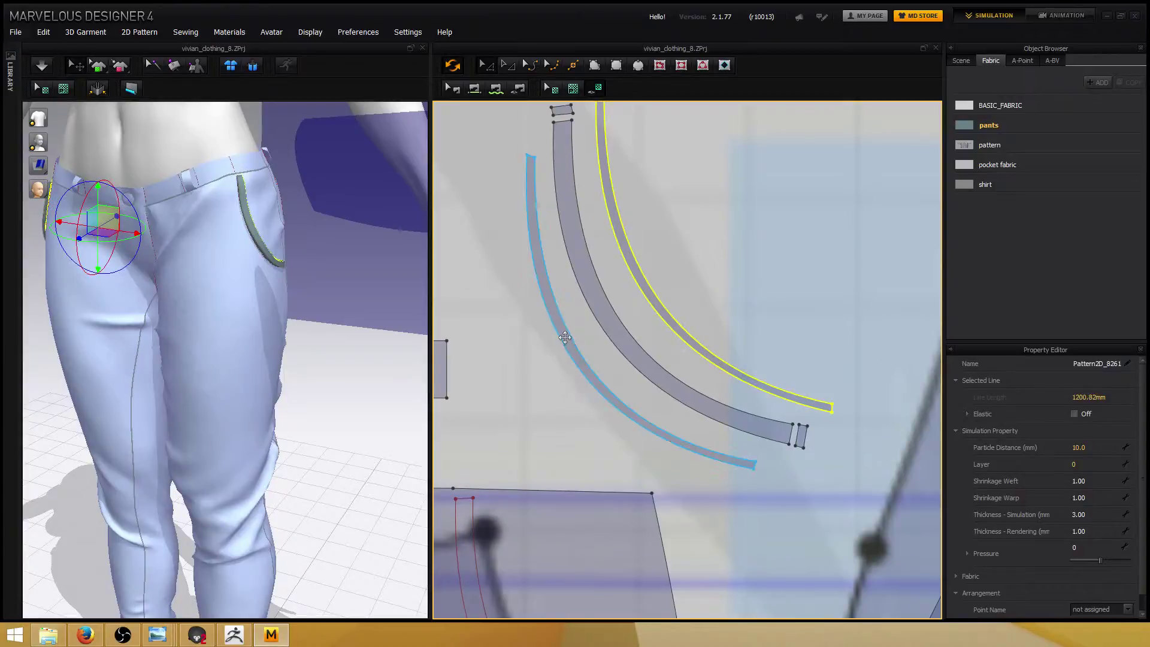
pyautogui.keyDown('shift'); pyautogui.click(564, 337); pyautogui.keyUp('shift')
pyautogui.moveTo(823, 393); pyautogui.dragTo(638, 350, button='middle')
pyautogui.scroll(3, 638, 348)
pyautogui.keyDown('shift'); pyautogui.click(601, 423); pyautogui.keyUp('shift')
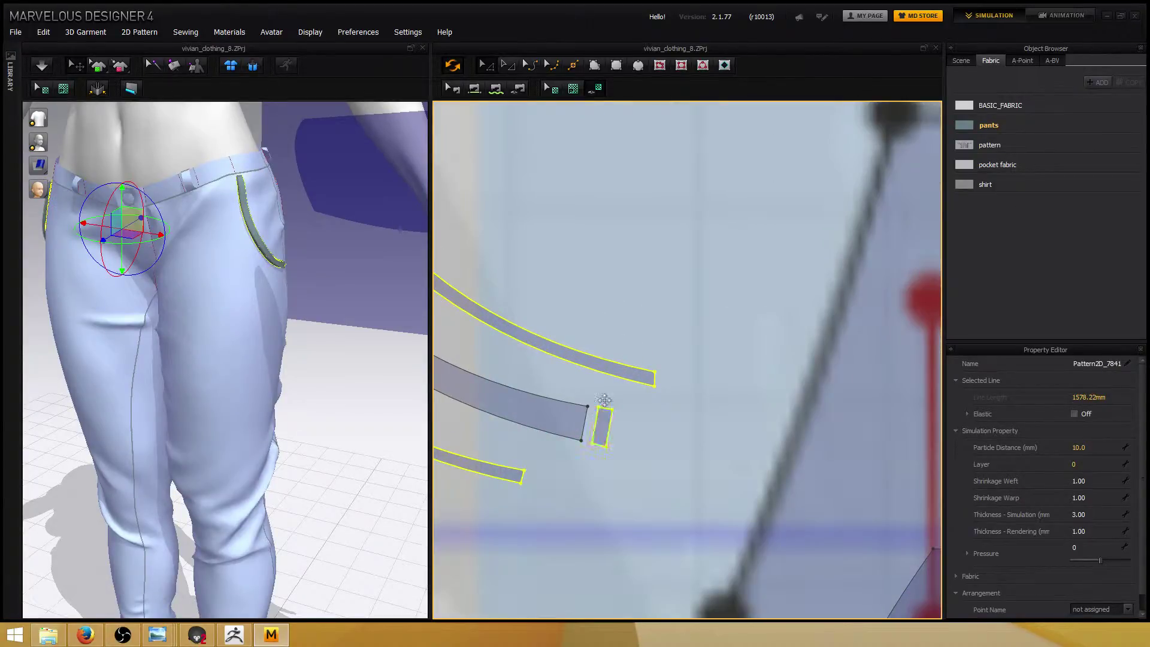
pyautogui.moveTo(592, 306); pyautogui.dragTo(755, 457, button='middle')
pyautogui.scroll(-3, 756, 457)
pyautogui.scroll(-2, 610, 305)
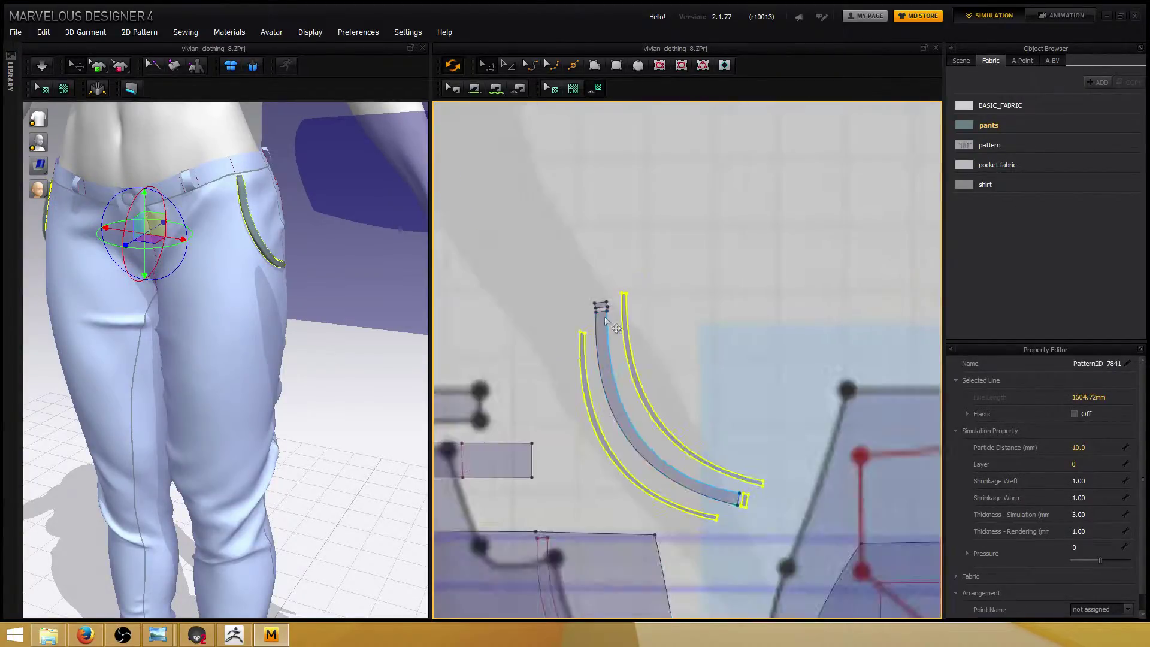
pyautogui.scroll(2, 611, 311)
pyautogui.scroll(4, 599, 302)
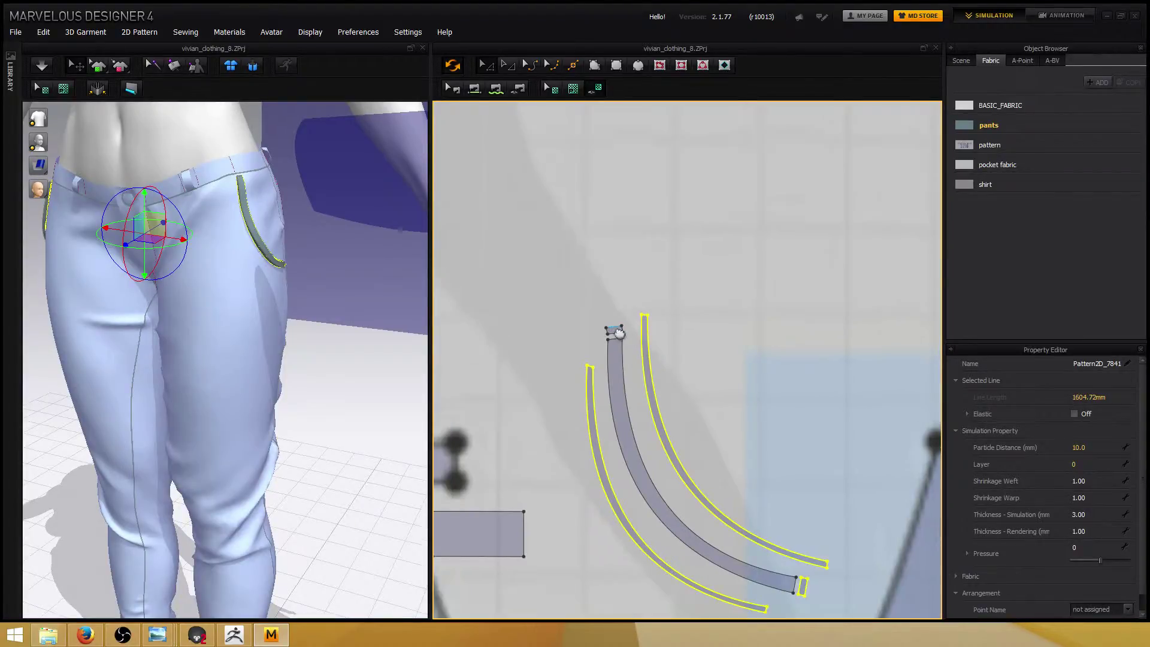
# Add the last small end piece and delete all the selected strips and end pieces.
pyautogui.keyDown('shift'); pyautogui.click(620, 340); pyautogui.keyUp('shift')
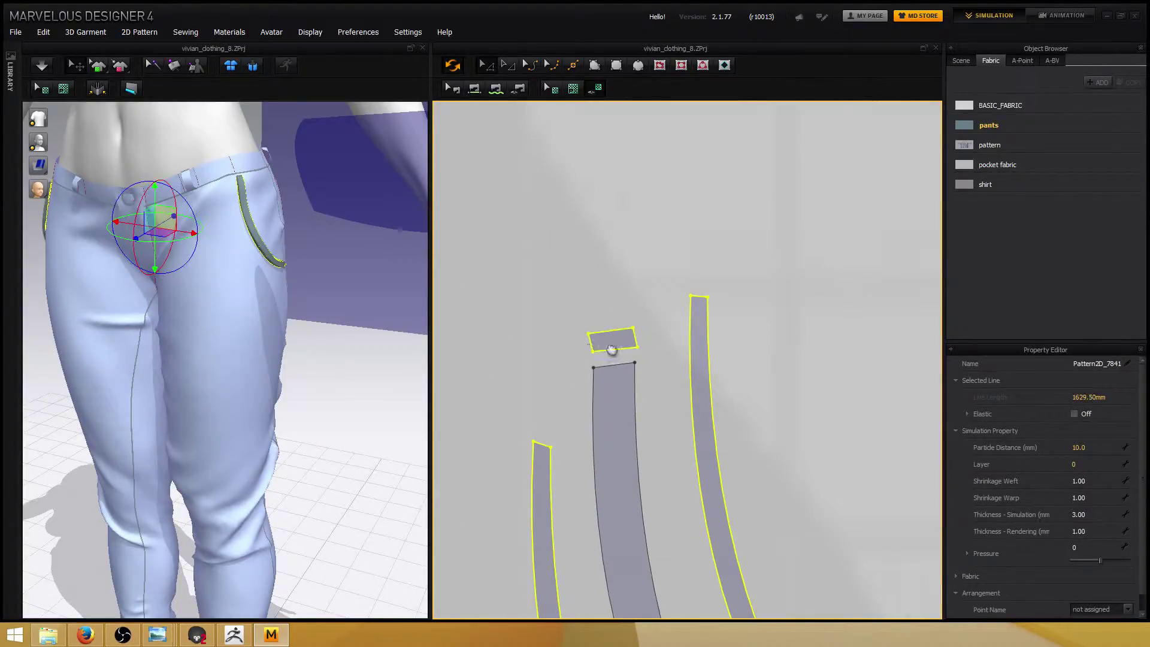
pyautogui.scroll(-4, 617, 347)
pyautogui.scroll(-2, 614, 352)
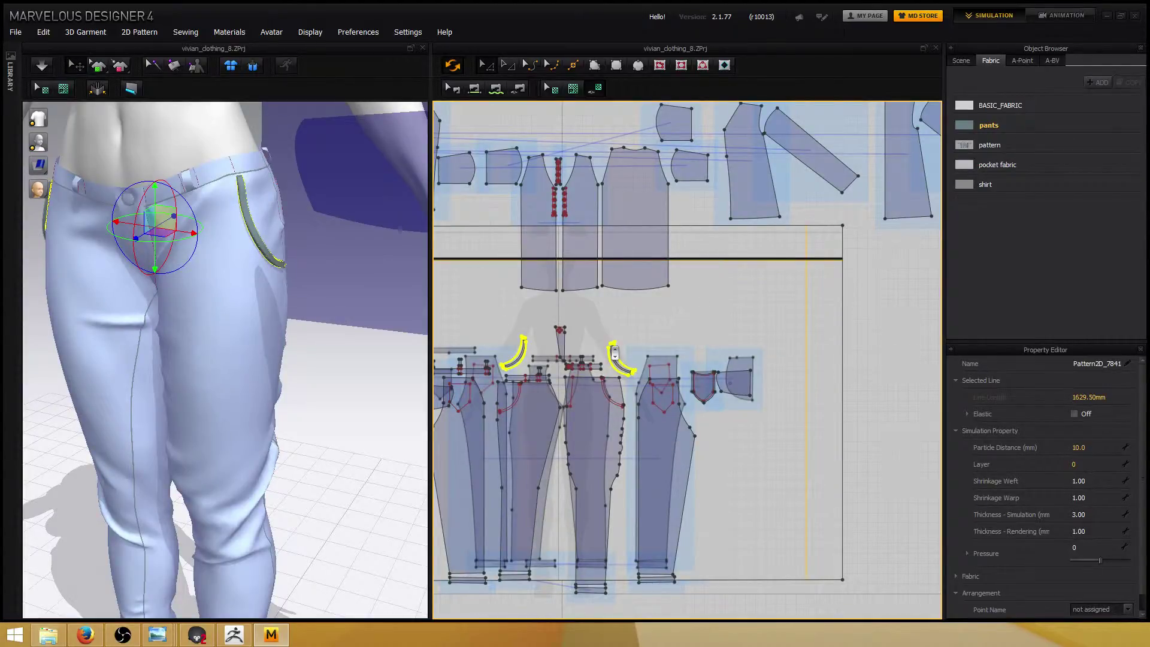
pyautogui.scroll(6, 614, 352)
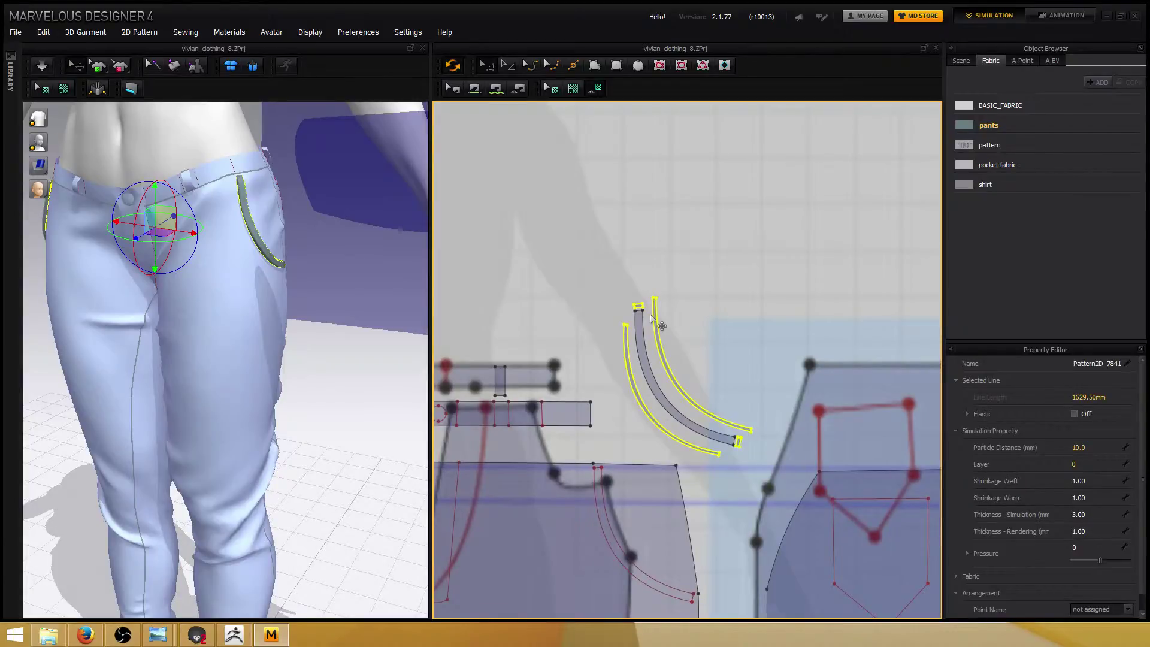
pyautogui.press('Delete')
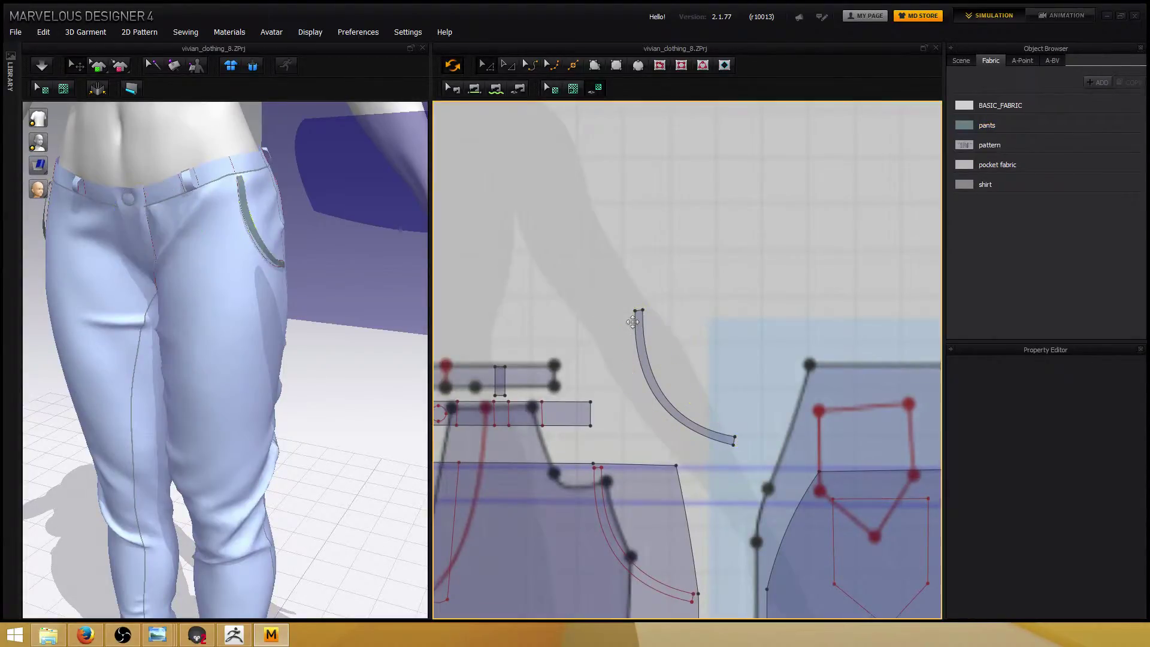
pyautogui.moveTo(599, 336); pyautogui.dragTo(590, 243, button='middle')
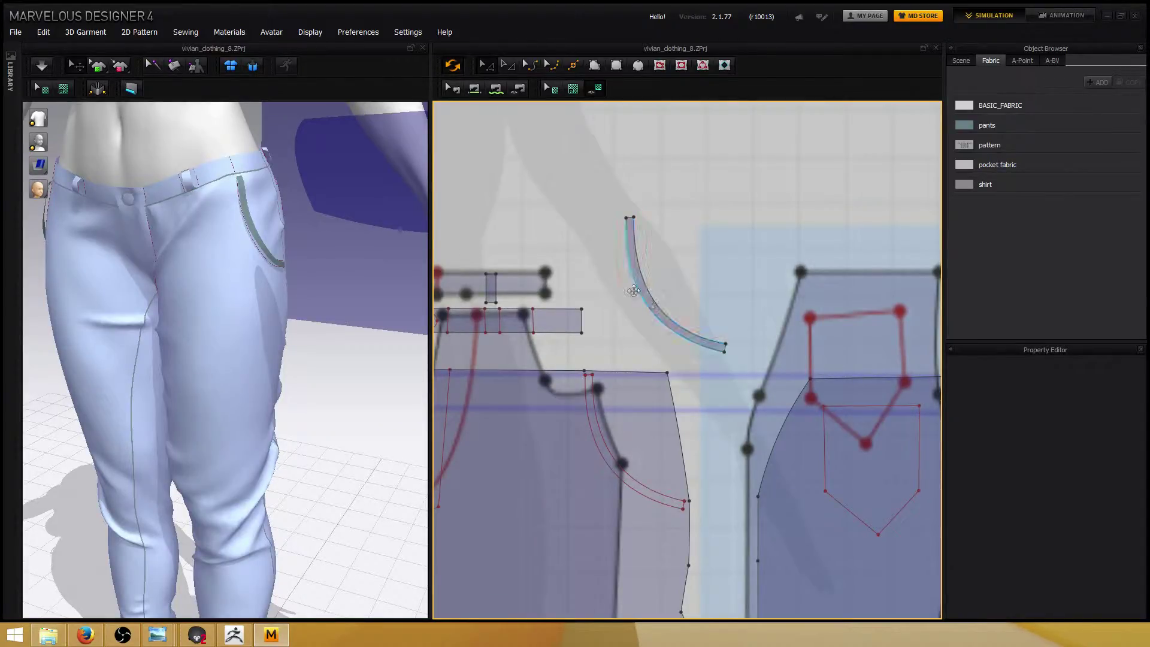
pyautogui.hotkey('alt', 'Tab')
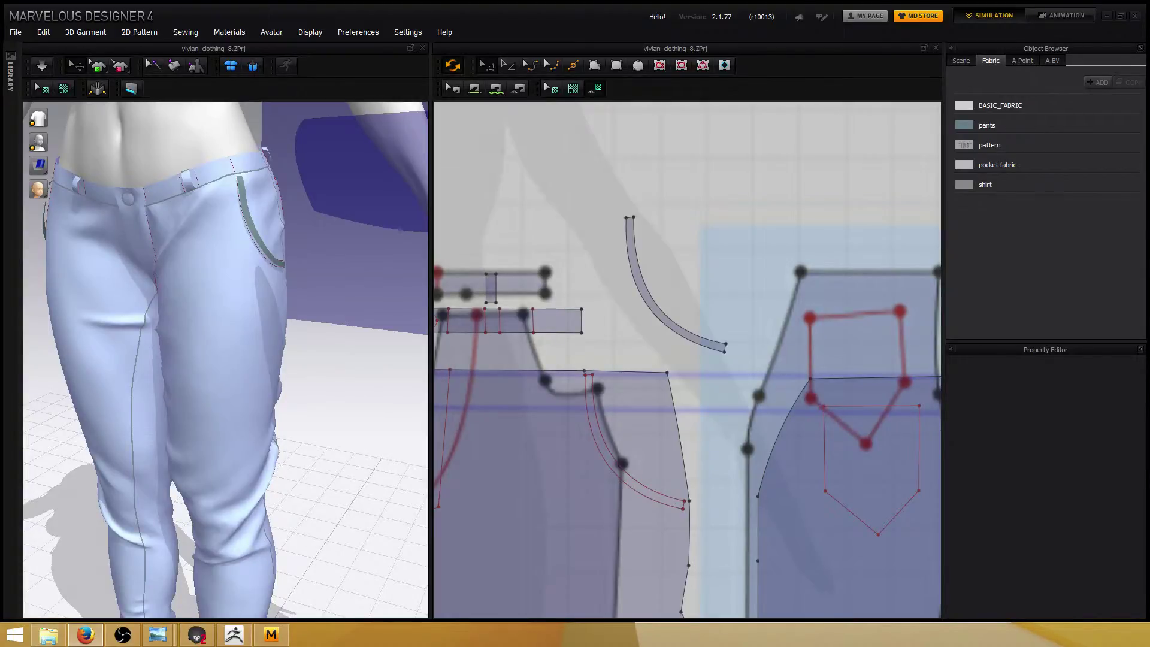
pyautogui.moveTo(339, 365); pyautogui.dragTo(346, 375, button='right')
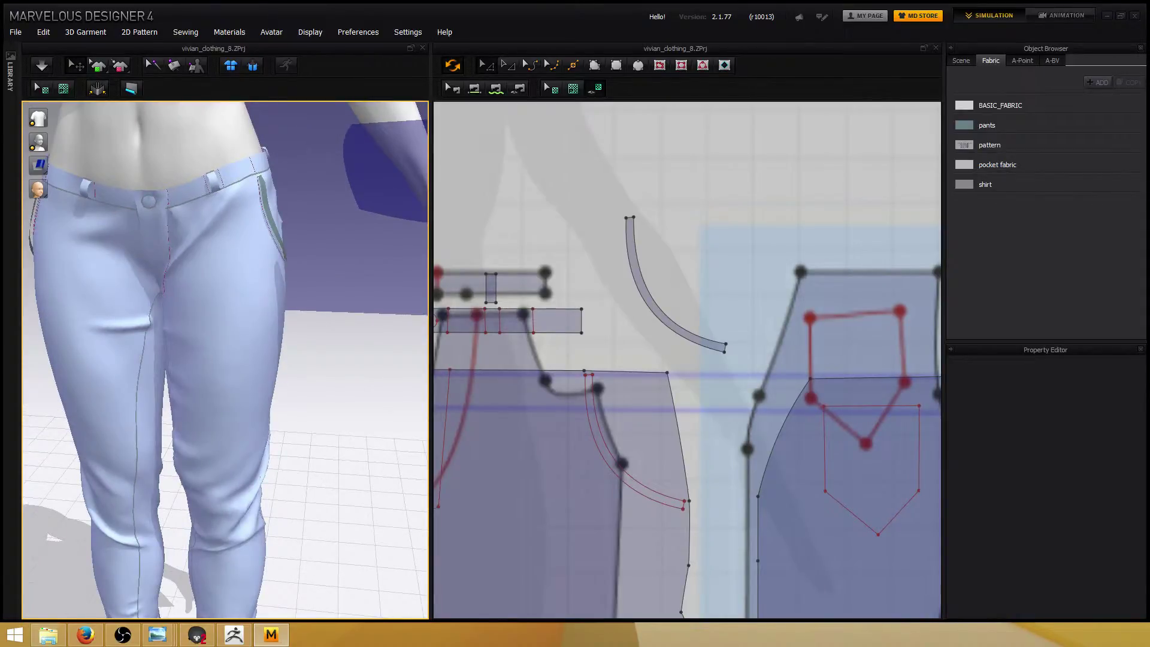
pyautogui.hotkey('alt', 'Tab')
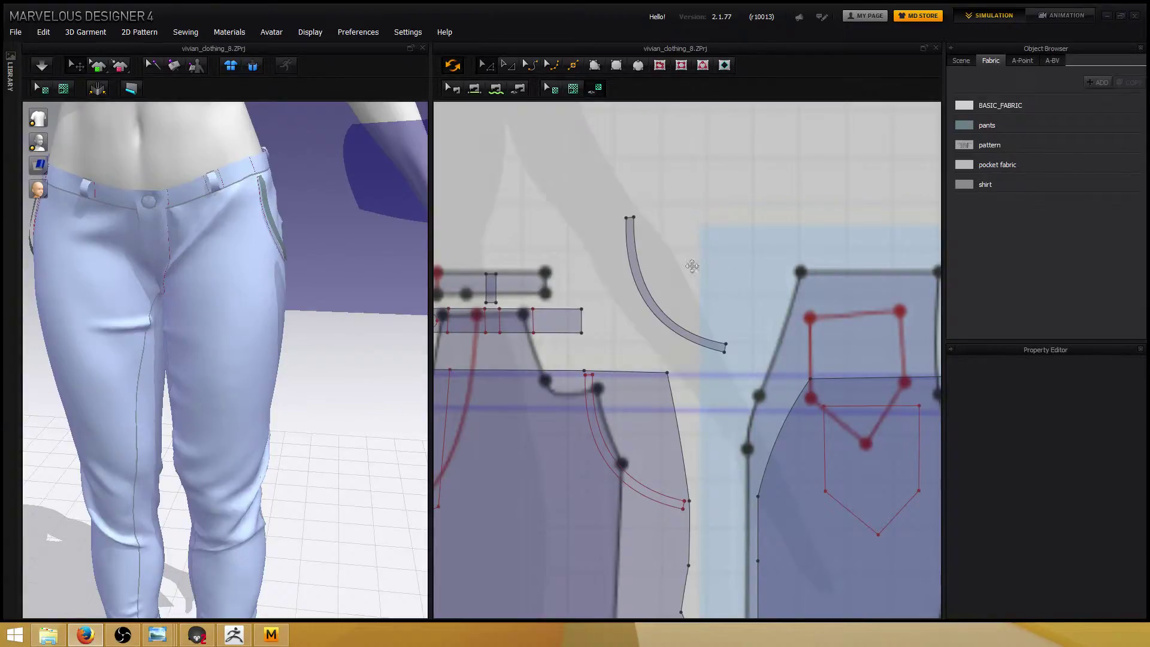
# Select the curved pocket strip in the 2D layout.
pyautogui.moveTo(676, 266); pyautogui.dragTo(621, 229, button='middle')
pyautogui.scroll(4, 623, 247)
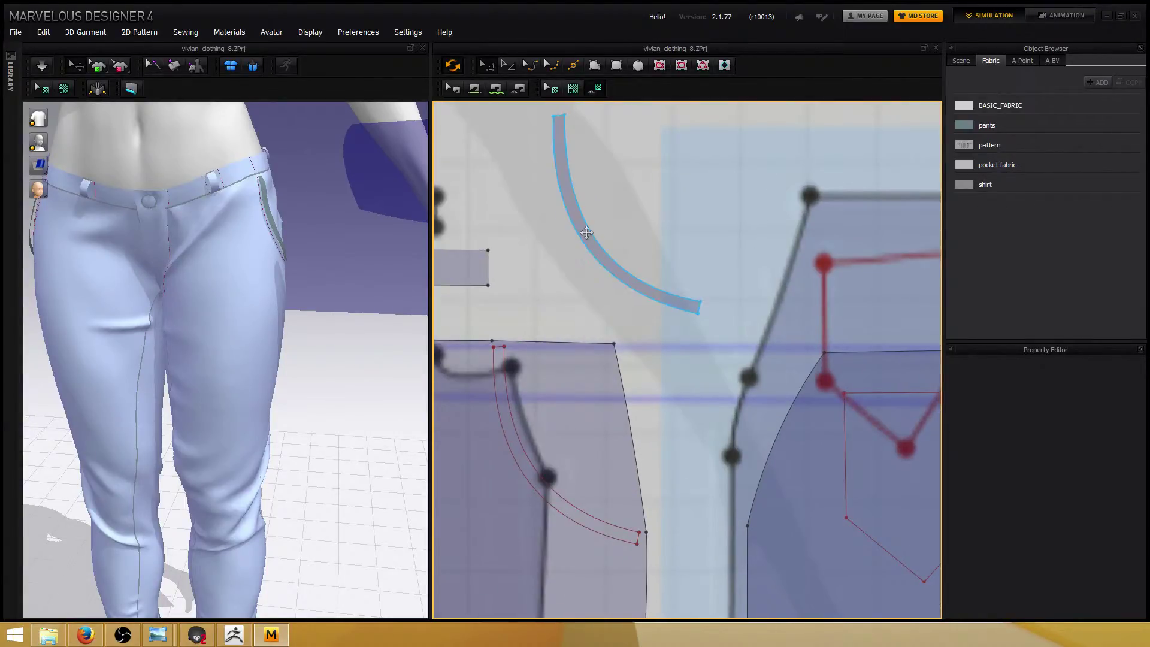
pyautogui.click(586, 233)
pyautogui.scroll(-4, 728, 313)
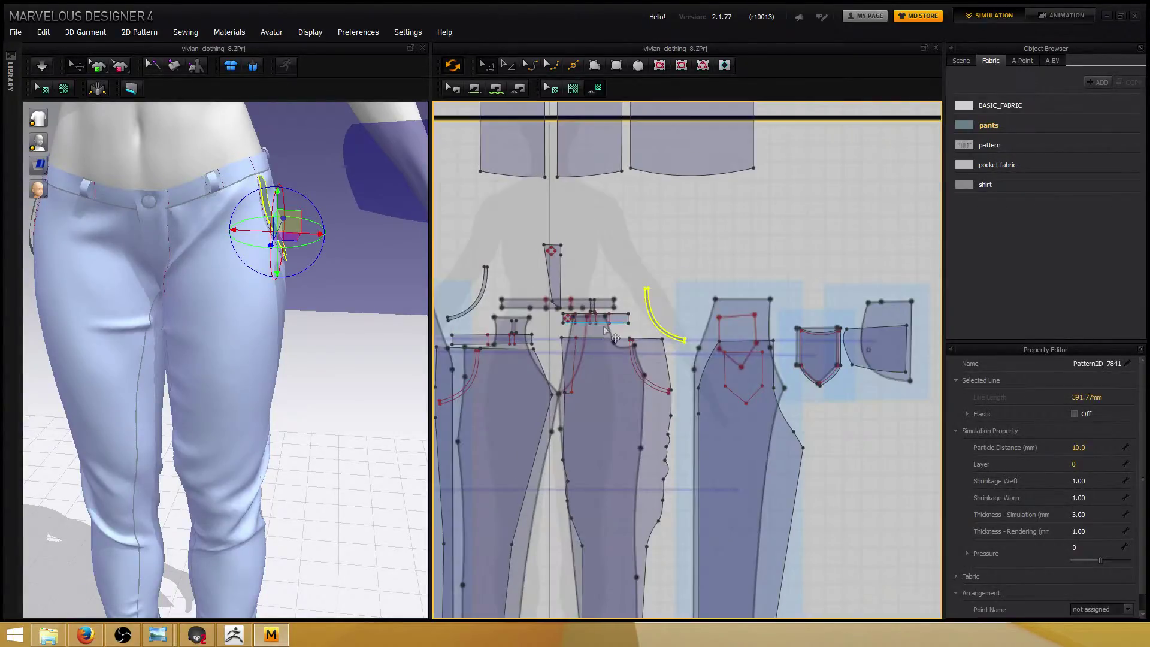
pyautogui.scroll(-2, 604, 327)
pyautogui.moveTo(478, 313); pyautogui.dragTo(580, 286, button='middle')
pyautogui.scroll(6, 580, 284)
# Move the curved strip lower and left, beside the front panel's pocket opening.
pyautogui.moveTo(682, 275); pyautogui.dragTo(647, 275, button='middle')
pyautogui.moveTo(648, 265); pyautogui.dragTo(639, 302)
pyautogui.moveTo(653, 323); pyautogui.dragTo(661, 274, button='middle')
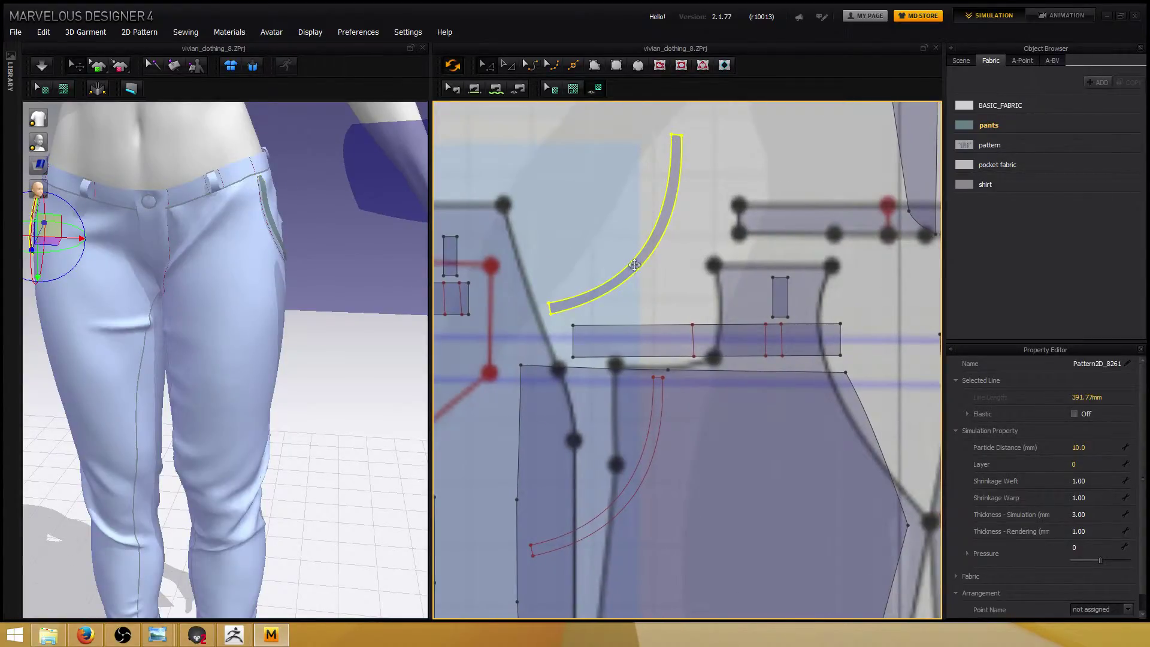
pyautogui.moveTo(634, 266); pyautogui.dragTo(603, 286)
pyautogui.scroll(2, 613, 288)
pyautogui.moveTo(611, 286); pyautogui.dragTo(541, 268, button='middle')
pyautogui.scroll(-4, 635, 286)
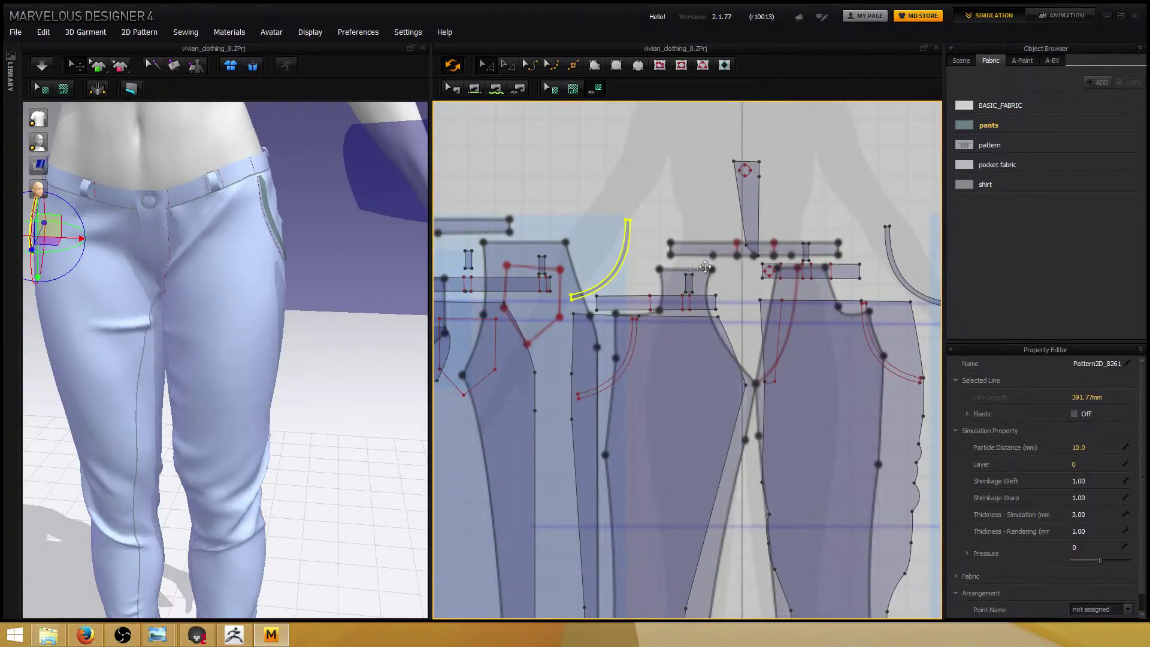
# Select the curved strip beside the pocket and switch to the Segment Sewing tool.
pyautogui.moveTo(705, 261); pyautogui.dragTo(538, 254, button='middle')
pyautogui.scroll(5, 742, 300)
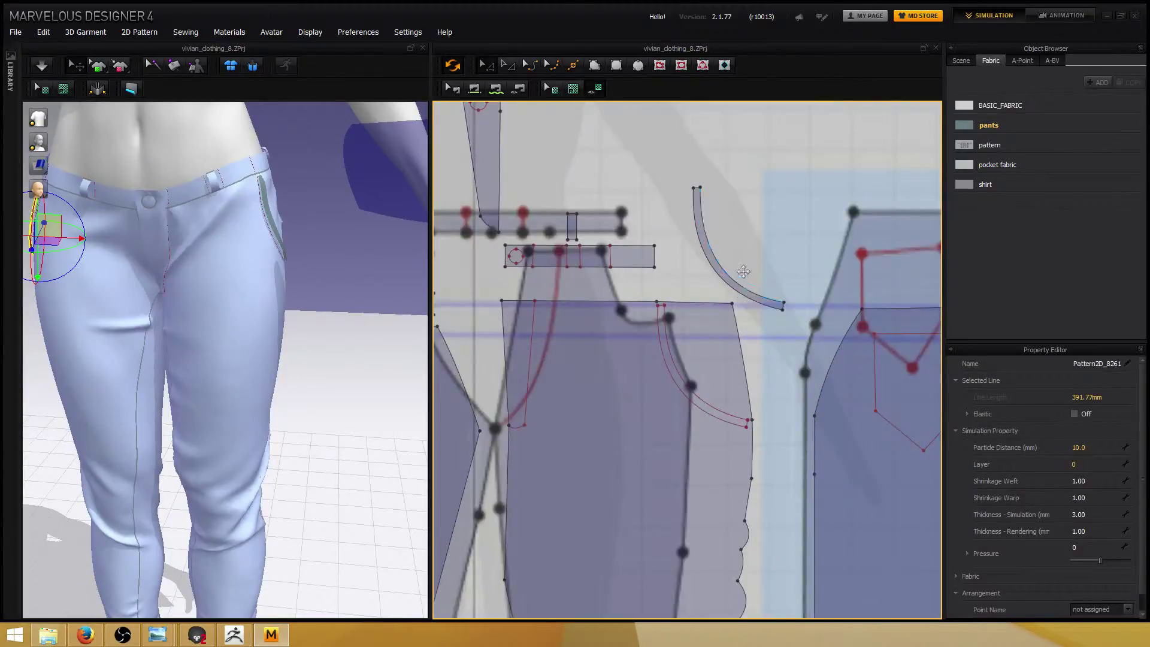
pyautogui.click(711, 264)
pyautogui.moveTo(711, 264); pyautogui.dragTo(639, 211, button='right')
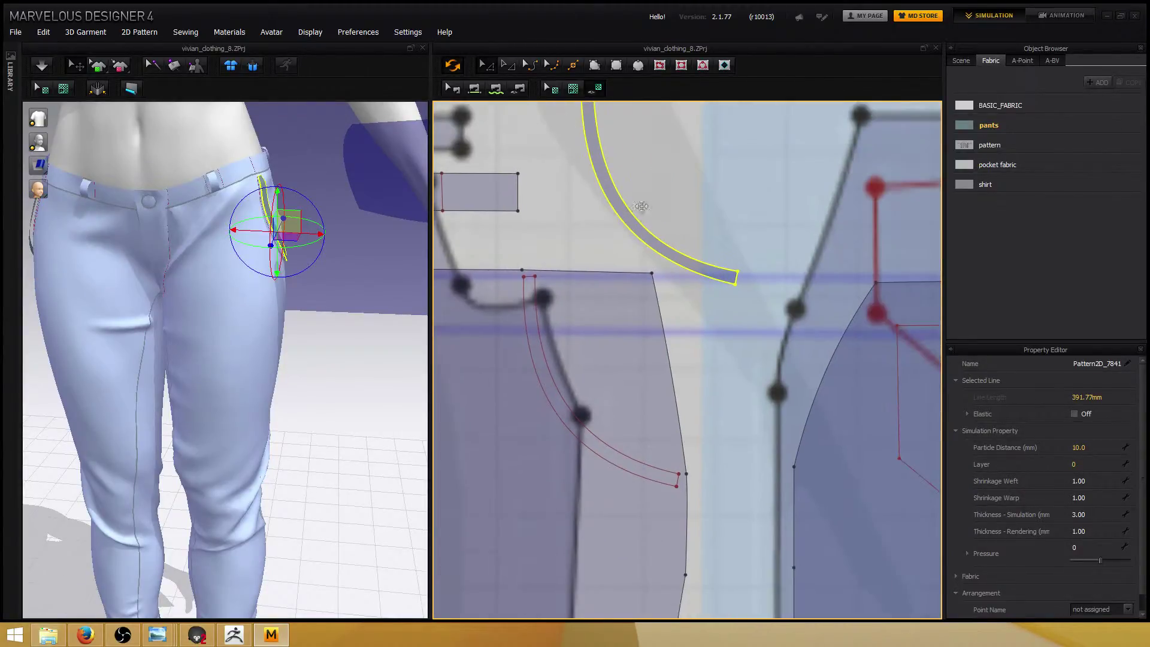
pyautogui.click(474, 88)
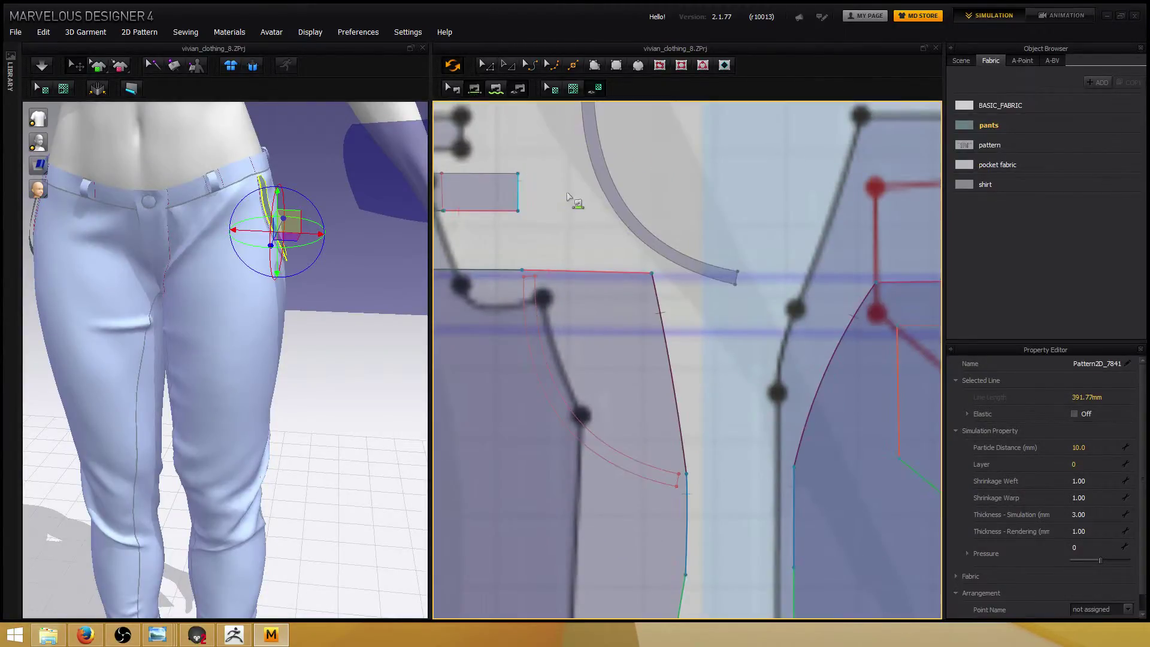
# Sew the strip's two curved edges to the pocket's outer and inner curves.
pyautogui.click(600, 190)
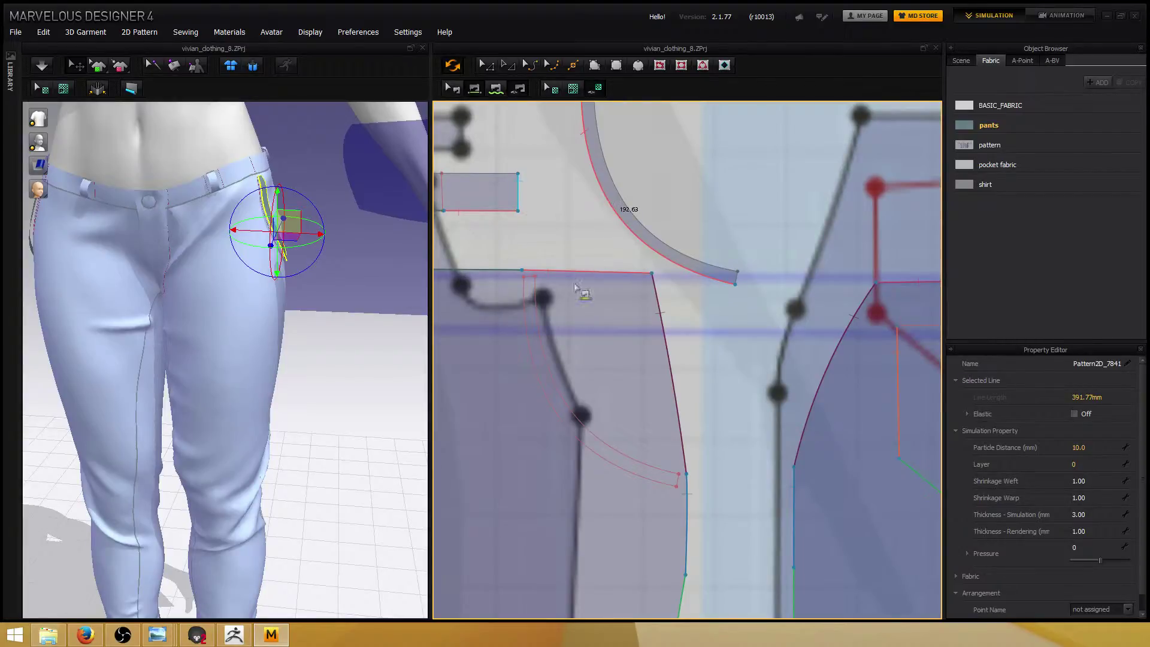
pyautogui.click(537, 365)
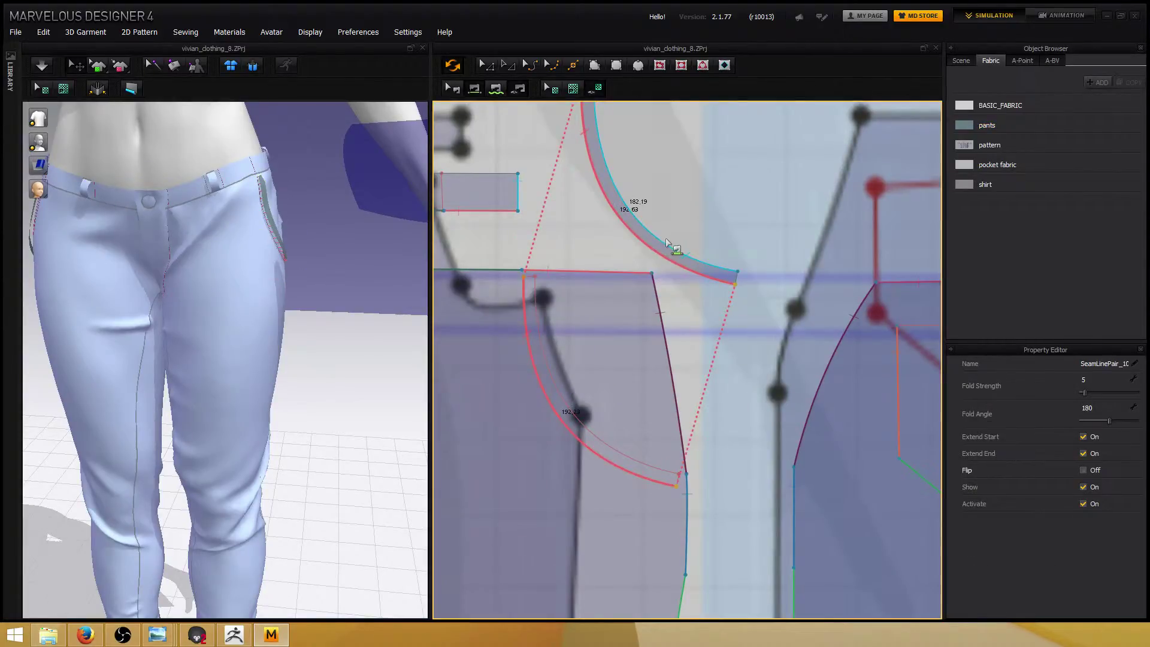
pyautogui.click(565, 387)
pyautogui.click(656, 463)
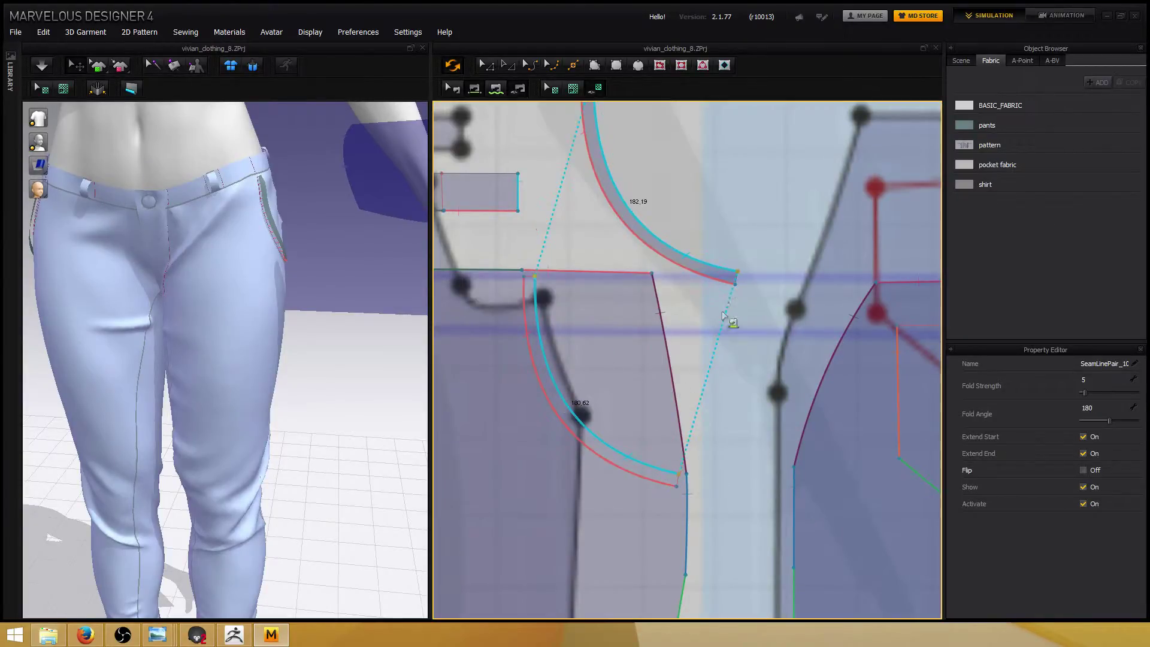
# Sew a seam from the upper curve's end to the lower curve's end.
pyautogui.moveTo(724, 310); pyautogui.dragTo(602, 235, button='middle')
pyautogui.scroll(-1, 556, 281)
pyautogui.scroll(-4, 600, 237)
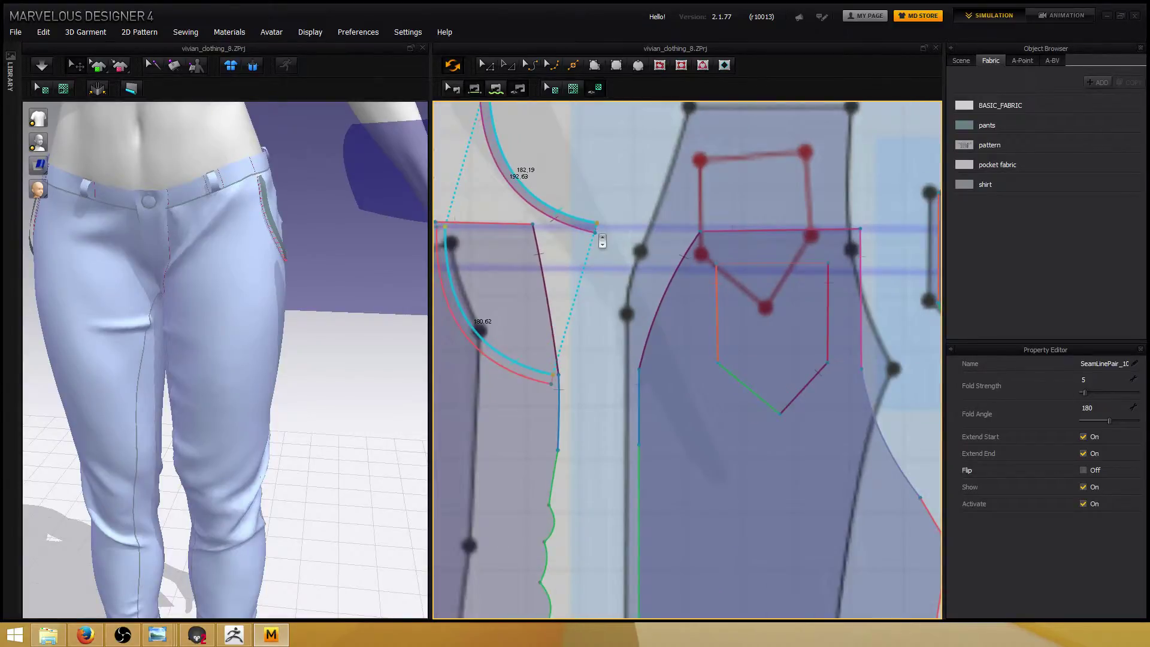
pyautogui.click(595, 230)
pyautogui.scroll(-3, 572, 358)
pyautogui.scroll(6, 593, 317)
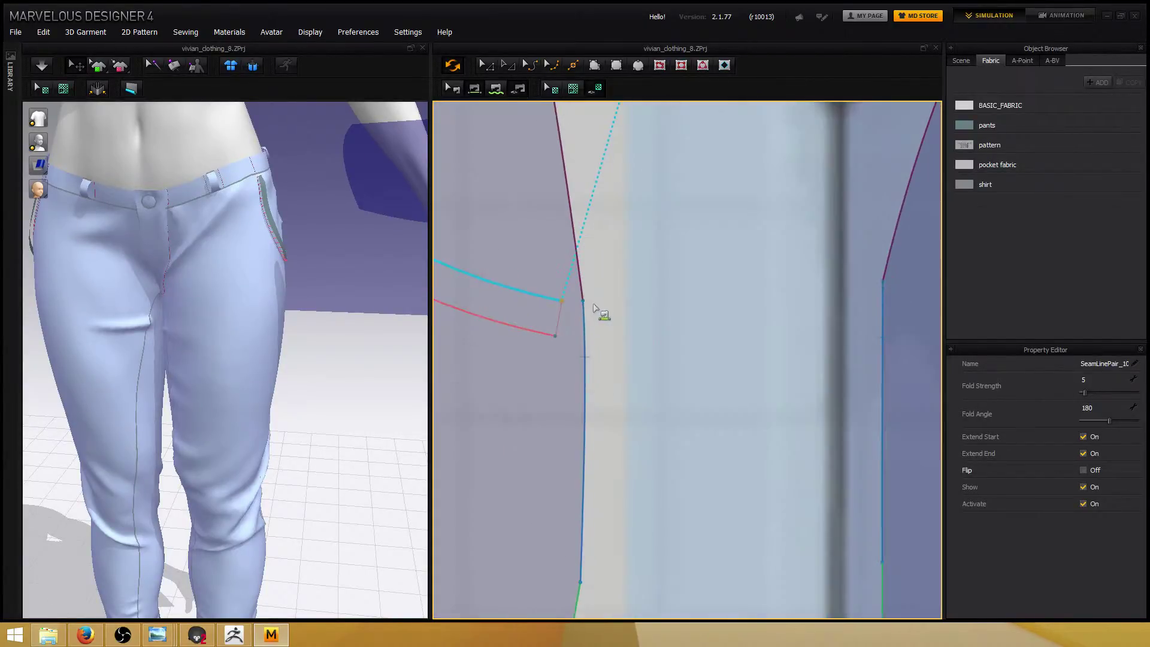
pyautogui.click(556, 326)
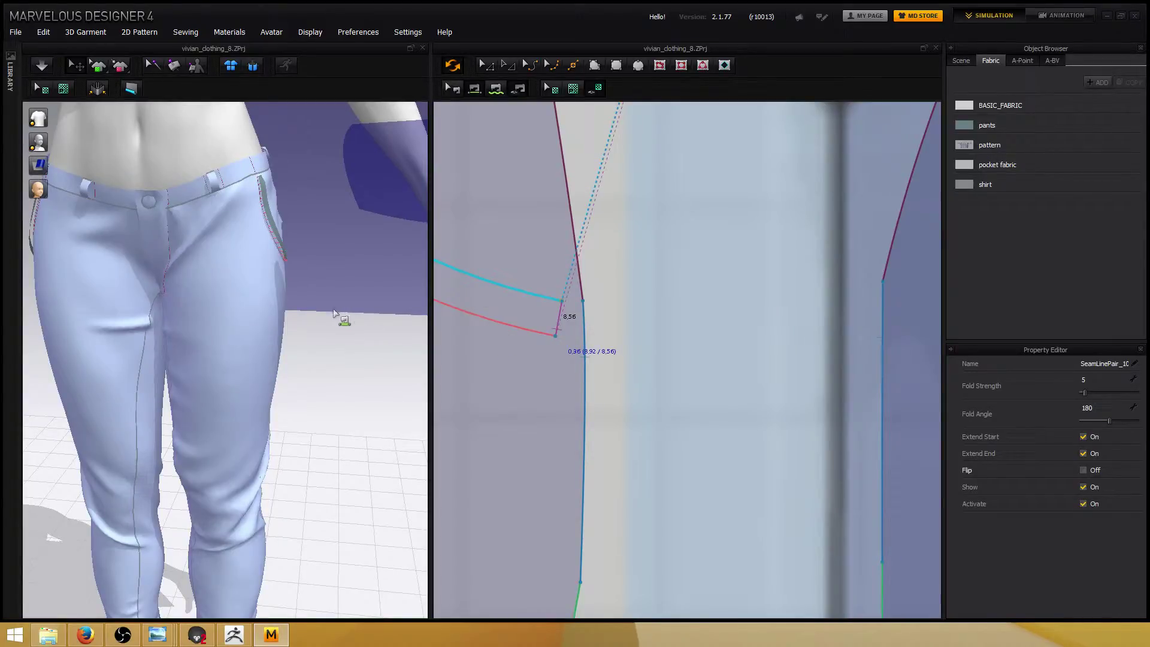
# Sew the curved strip's short end to the lower piece's edge.
pyautogui.moveTo(309, 311); pyautogui.dragTo(271, 289, button='right')
pyautogui.scroll(3, 239, 223)
pyautogui.scroll(10, 277, 284)
pyautogui.moveTo(563, 220); pyautogui.dragTo(549, 363, button='middle')
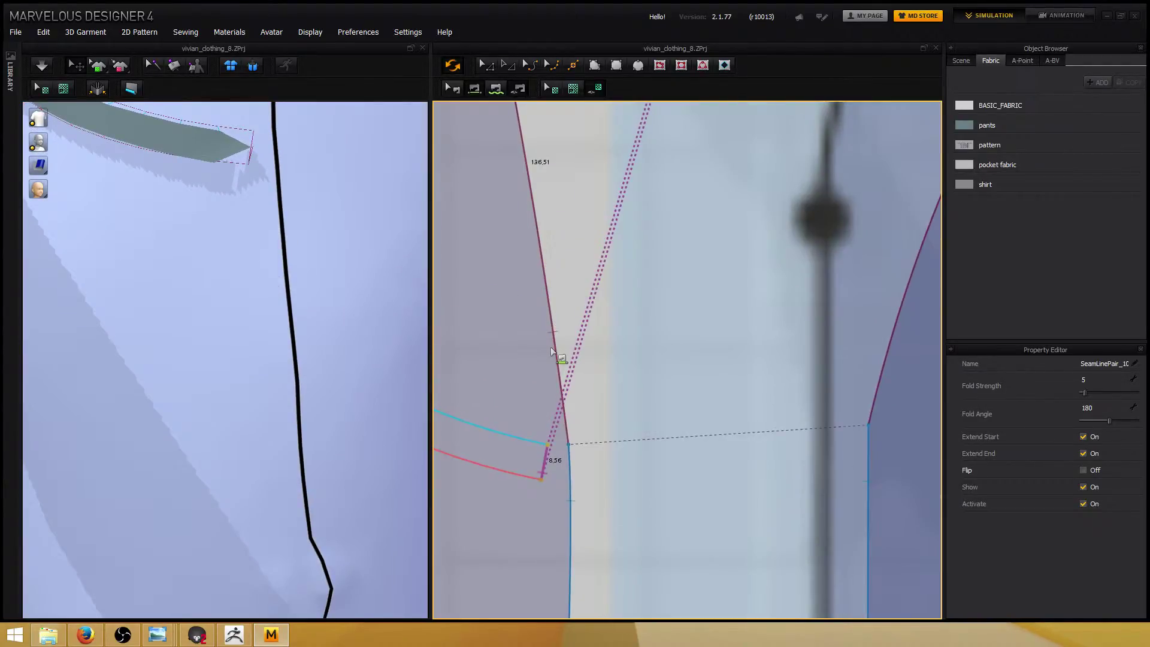
pyautogui.scroll(-8, 551, 335)
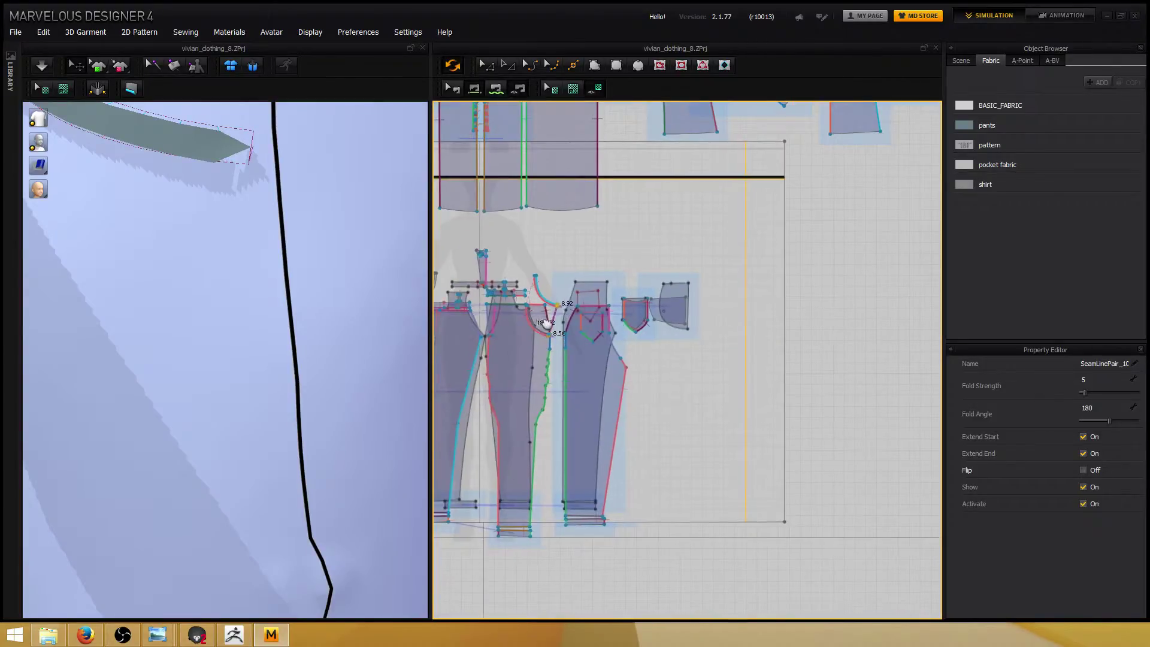
pyautogui.scroll(-2, 546, 323)
pyautogui.scroll(10, 547, 300)
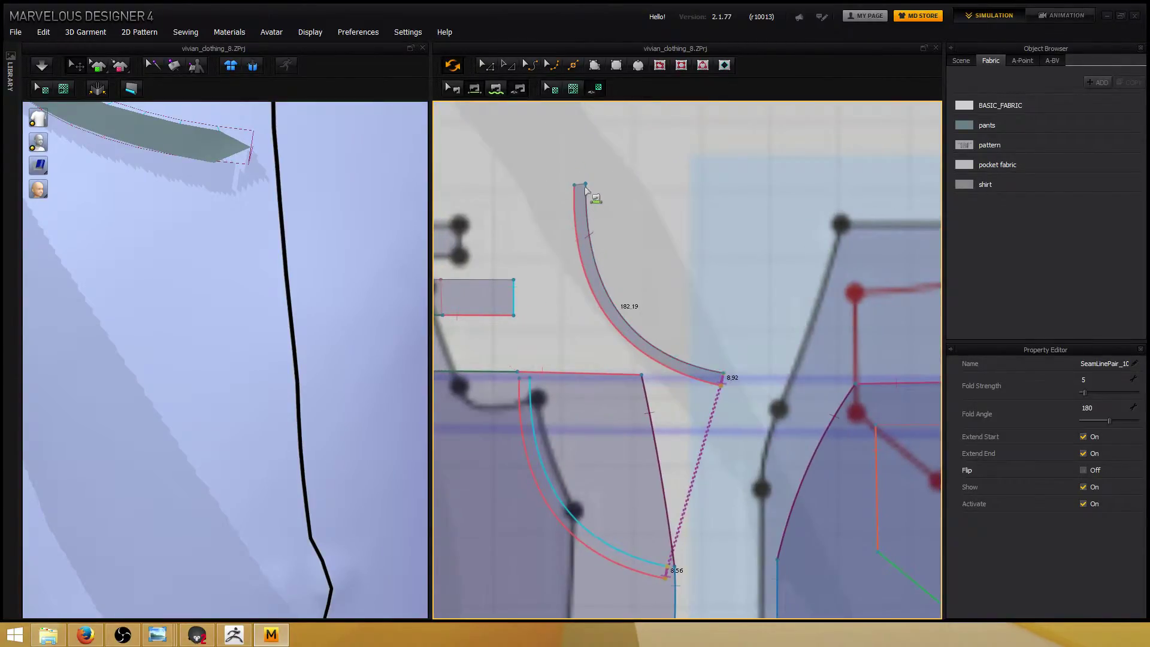
pyautogui.click(585, 185)
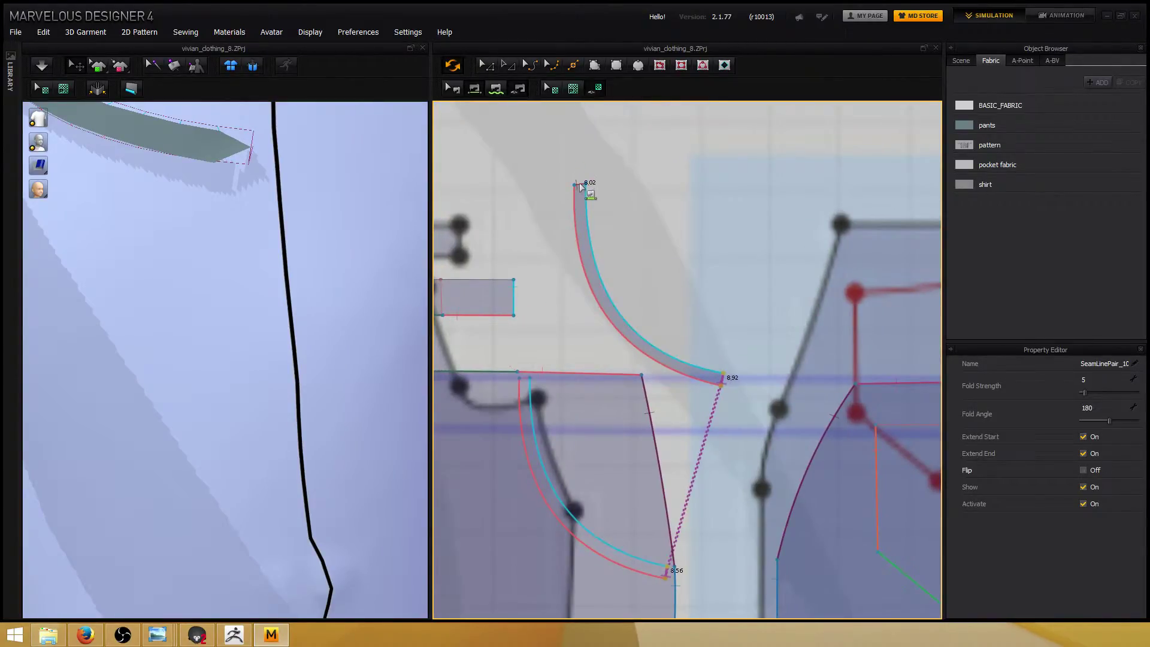
pyautogui.click(522, 378)
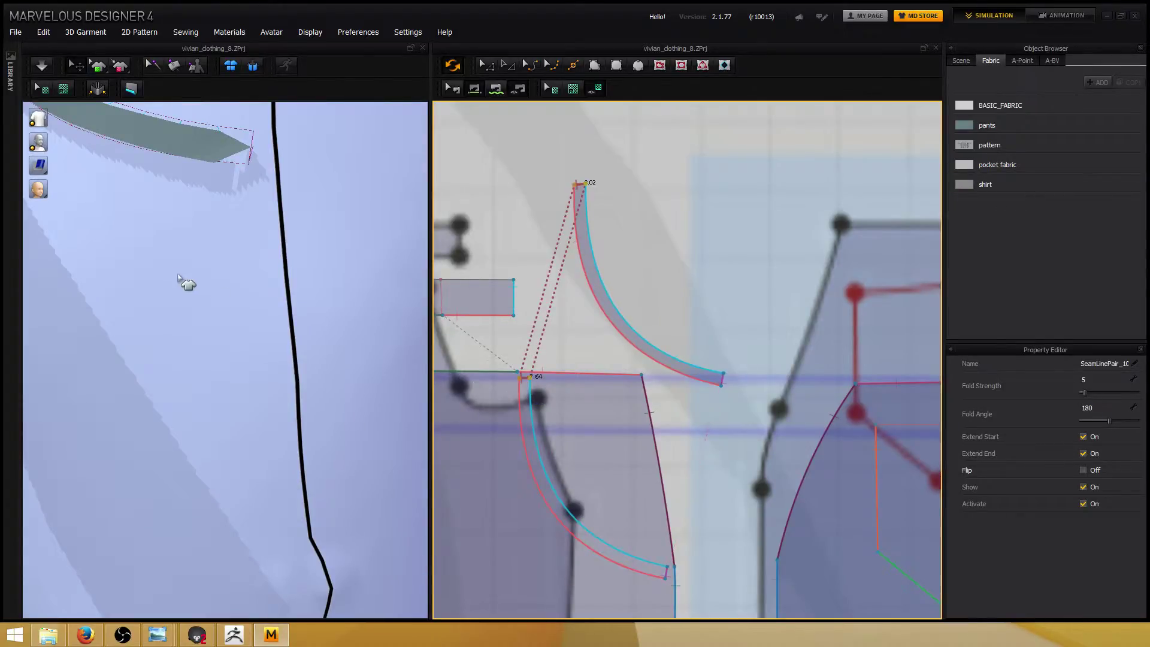
pyautogui.scroll(-10, 269, 345)
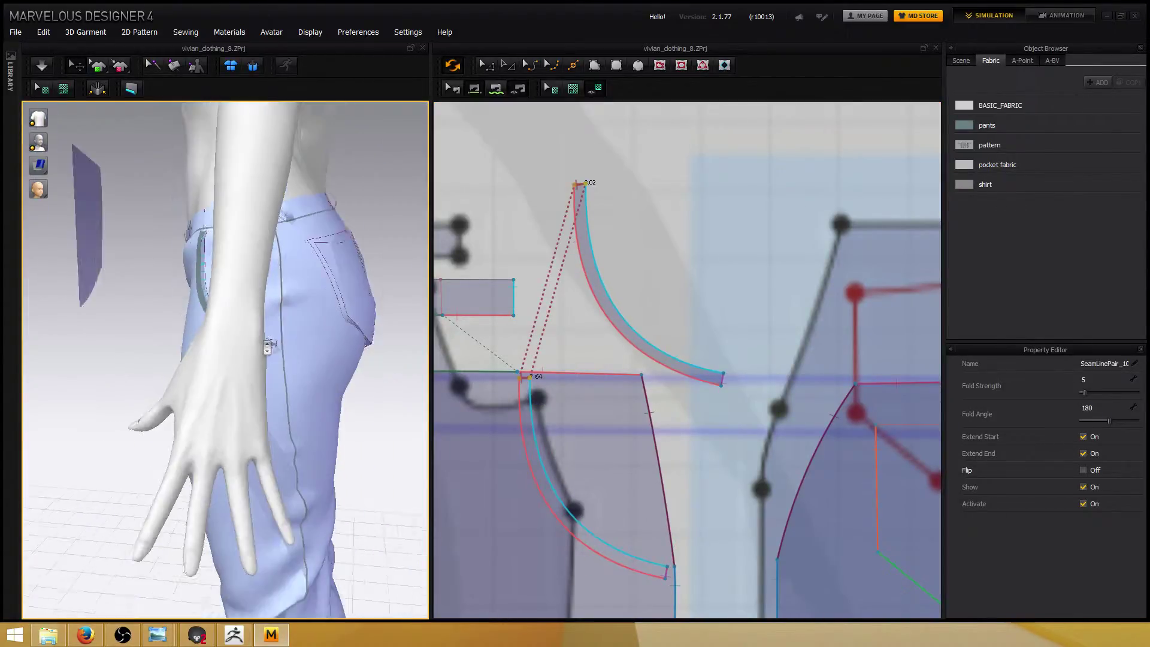
# Sew the second piping strip along the curved pocket edge with Segment Sewing.
pyautogui.scroll(-2, 267, 346)
pyautogui.moveTo(223, 324); pyautogui.dragTo(374, 328, button='right')
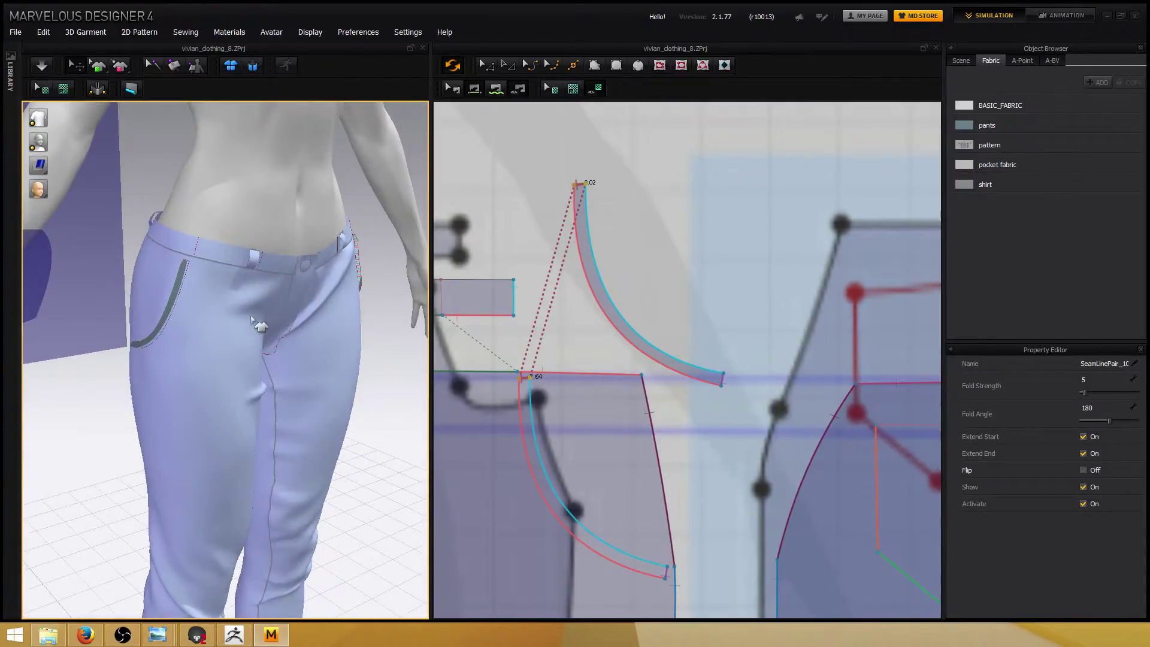
pyautogui.scroll(-7, 602, 370)
pyautogui.moveTo(608, 371); pyautogui.dragTo(724, 374, button='middle')
pyautogui.scroll(-2, 621, 390)
pyautogui.moveTo(621, 388); pyautogui.dragTo(645, 372, button='middle')
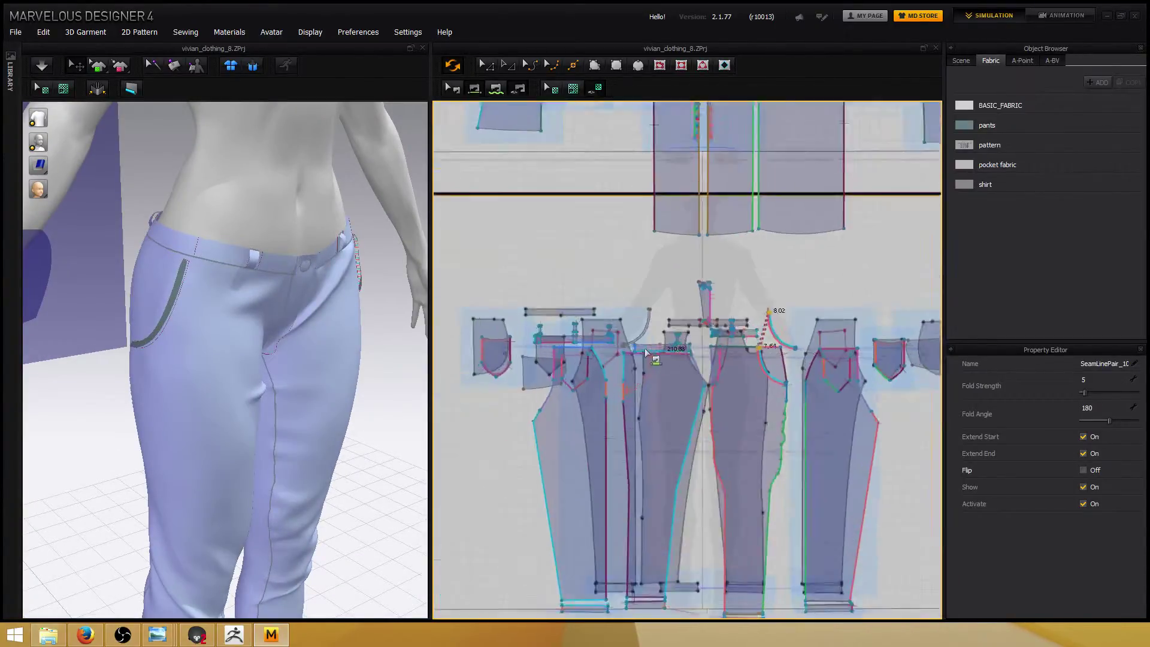
pyautogui.scroll(8, 644, 347)
pyautogui.scroll(-5, 633, 265)
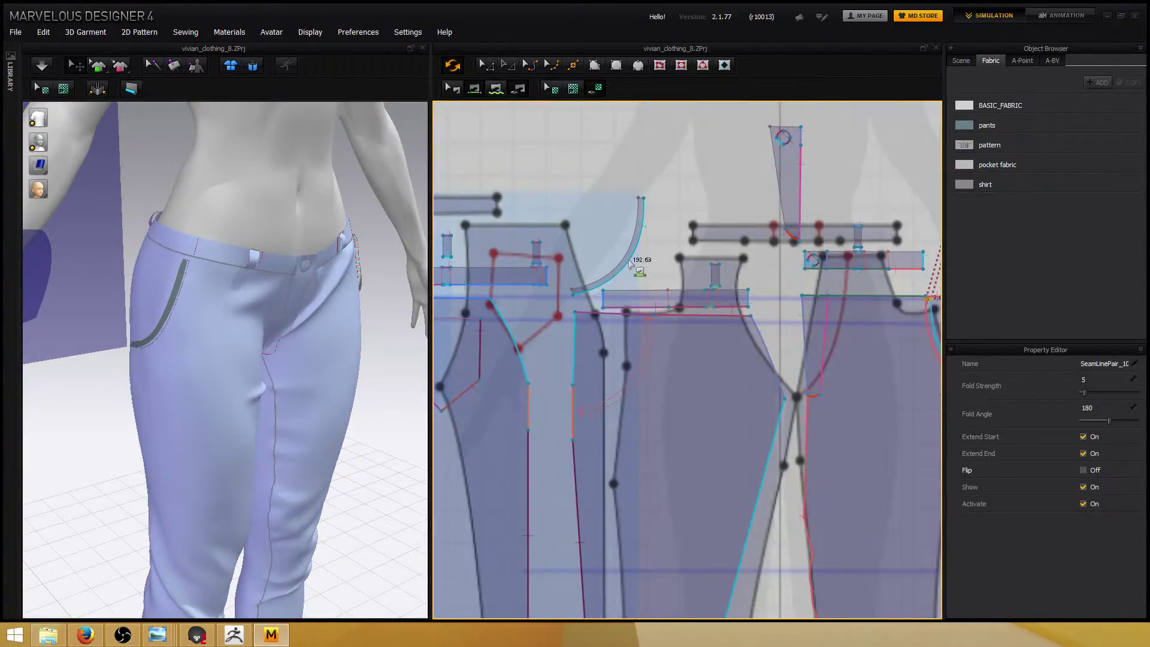
pyautogui.click(629, 261)
pyautogui.click(654, 366)
pyautogui.click(623, 261)
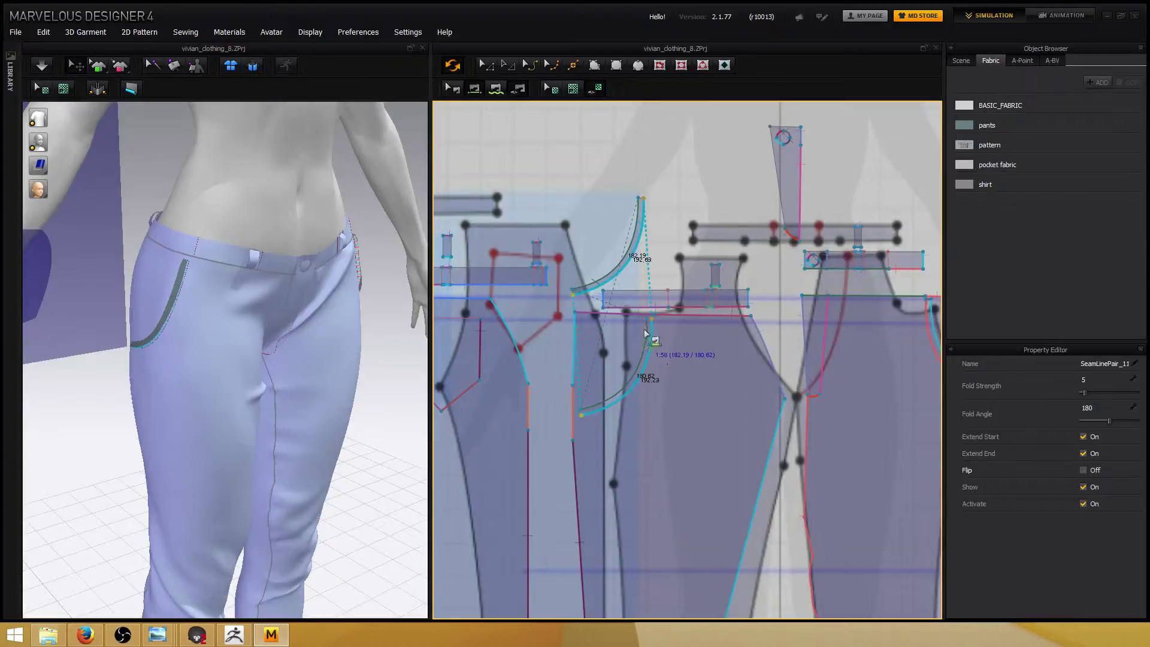
pyautogui.click(606, 396)
pyautogui.click(618, 399)
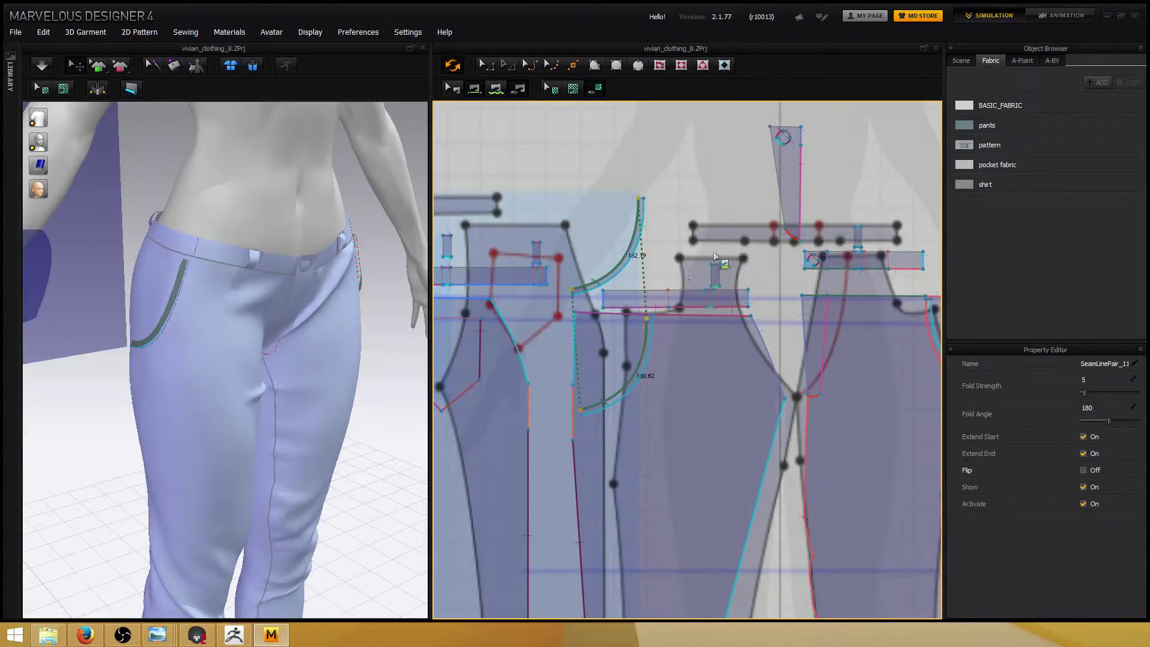
# Sew both strip ends (8.02 to 7.64, 8.92 to 8.56) and simulate the jeans.
pyautogui.moveTo(658, 215); pyautogui.dragTo(626, 237, button='middle')
pyautogui.scroll(-4, 626, 237)
pyautogui.scroll(6, 626, 237)
pyautogui.moveTo(625, 237); pyautogui.dragTo(625, 206, button='right')
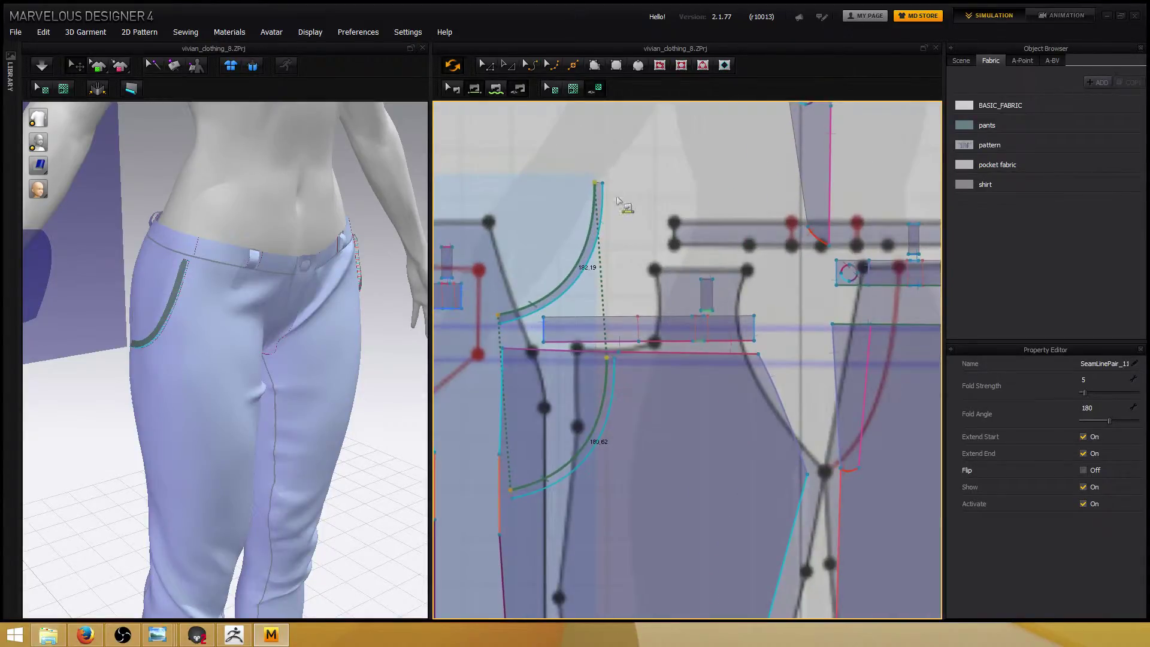
pyautogui.click(599, 182)
pyautogui.click(611, 357)
pyautogui.moveTo(530, 354); pyautogui.dragTo(527, 253, button='middle')
pyautogui.scroll(2, 534, 282)
pyautogui.click(520, 209)
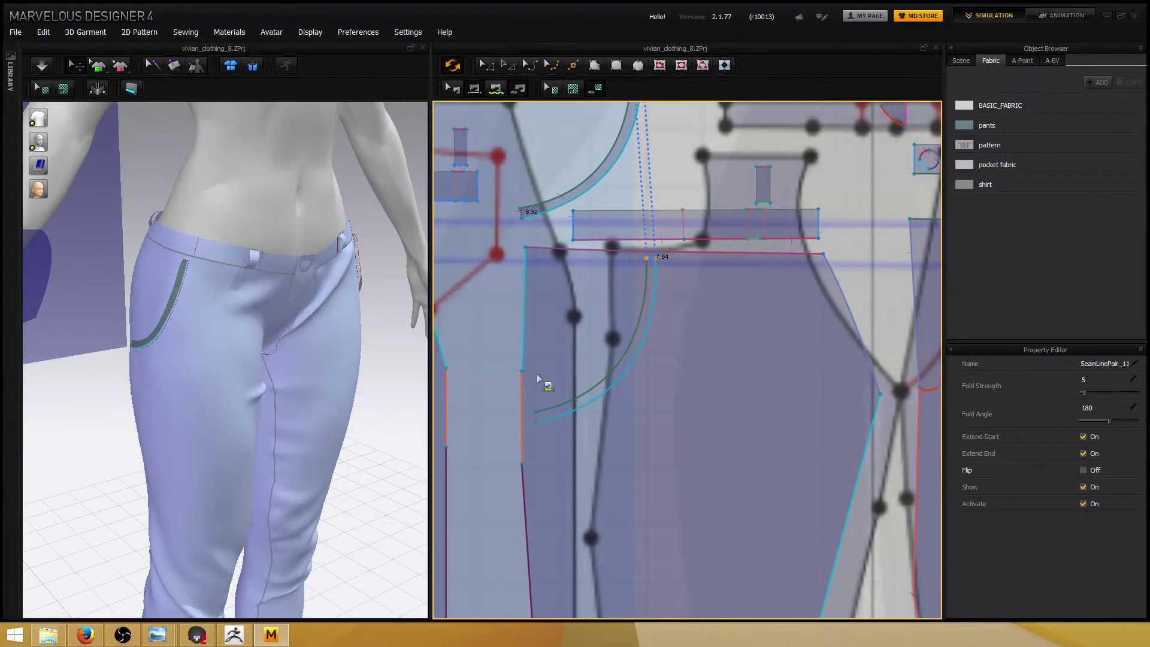
pyautogui.click(536, 420)
pyautogui.moveTo(368, 388); pyautogui.dragTo(240, 401, button='right')
pyautogui.click(40, 65)
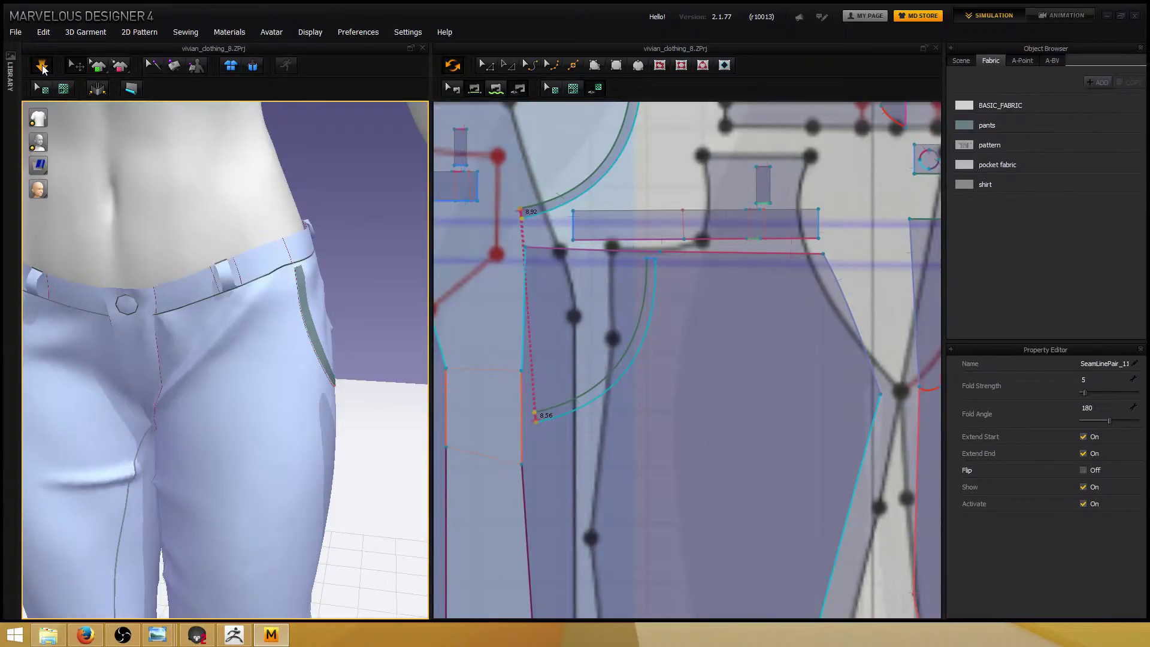
pyautogui.moveTo(367, 461); pyautogui.dragTo(309, 419, button='right')
pyautogui.scroll(-6, 320, 434)
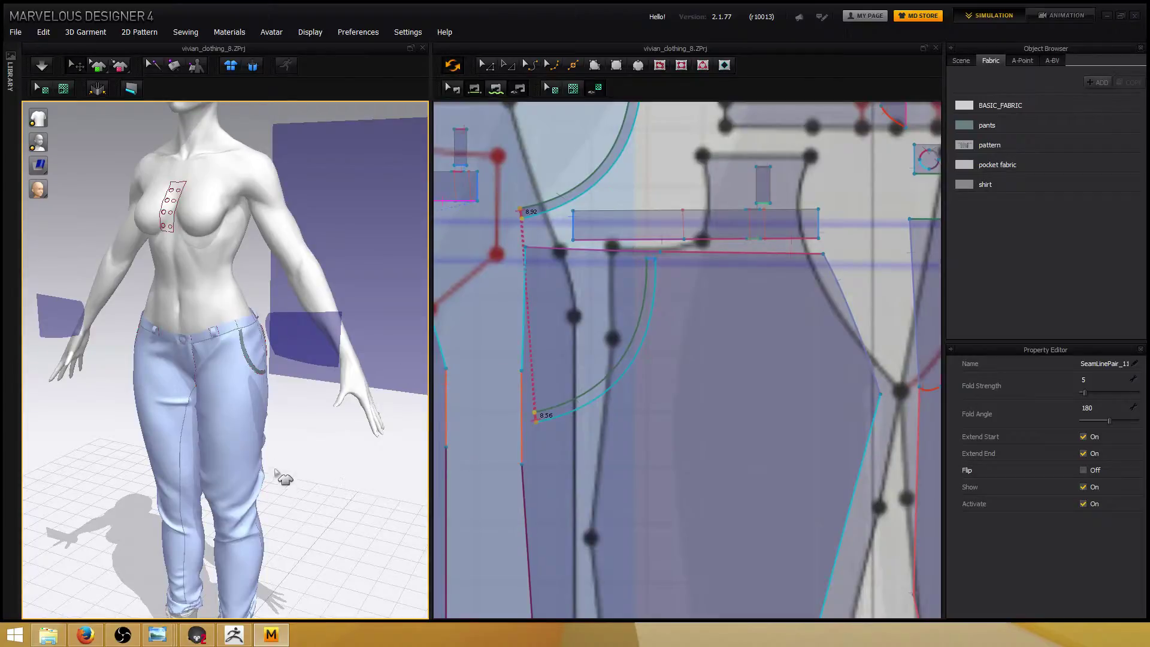
pyautogui.moveTo(301, 471); pyautogui.dragTo(313, 473, button='right')
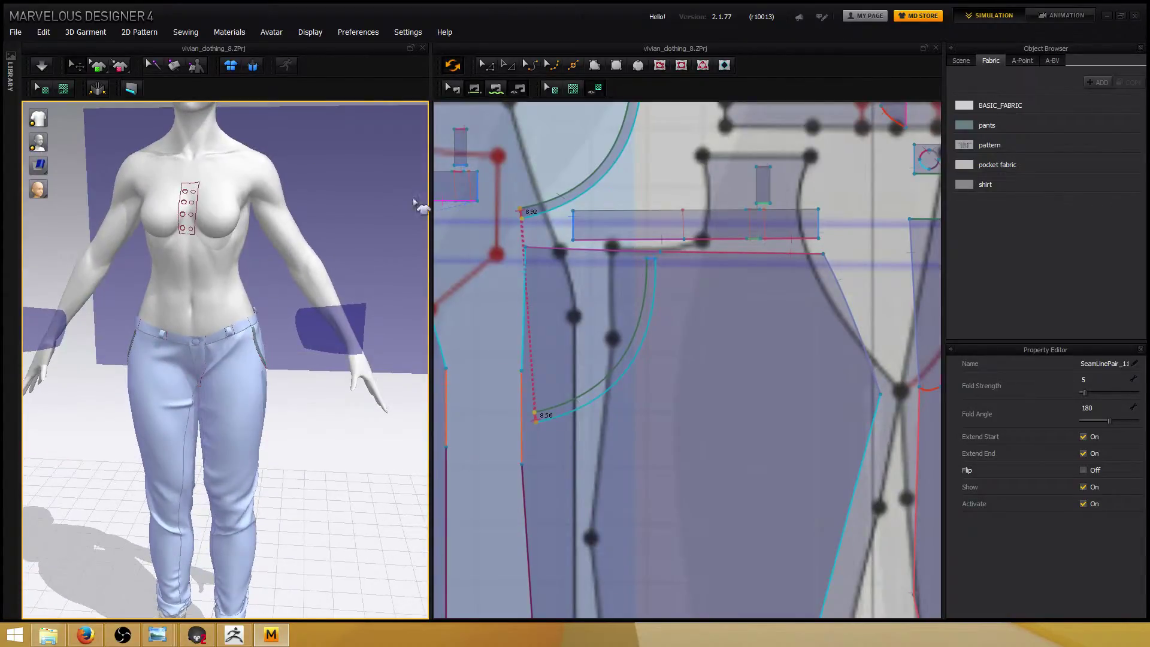
pyautogui.scroll(-5, 701, 306)
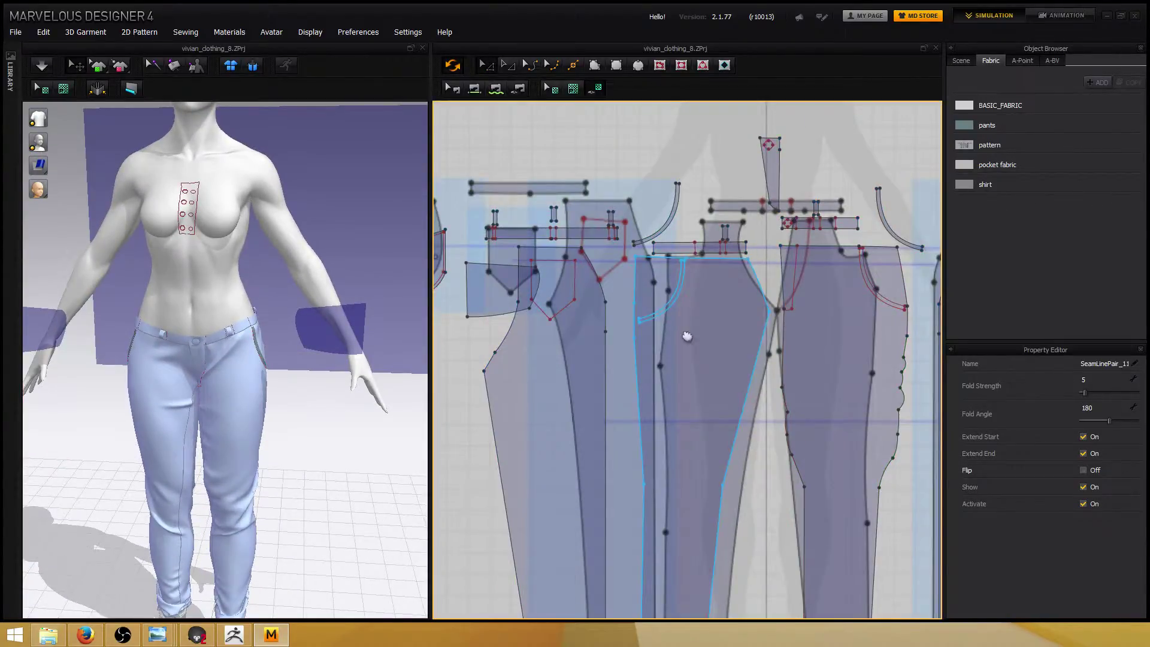
pyautogui.moveTo(687, 336); pyautogui.dragTo(701, 286, button='right')
pyautogui.moveTo(364, 451); pyautogui.dragTo(323, 491, button='right')
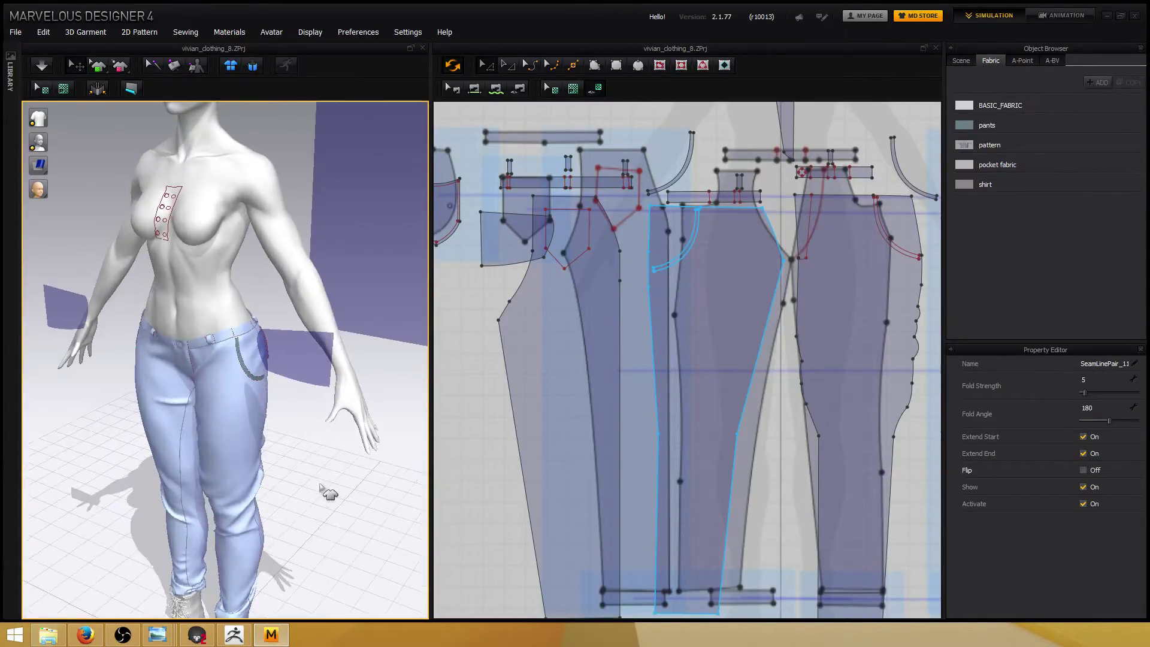
pyautogui.click(300, 433)
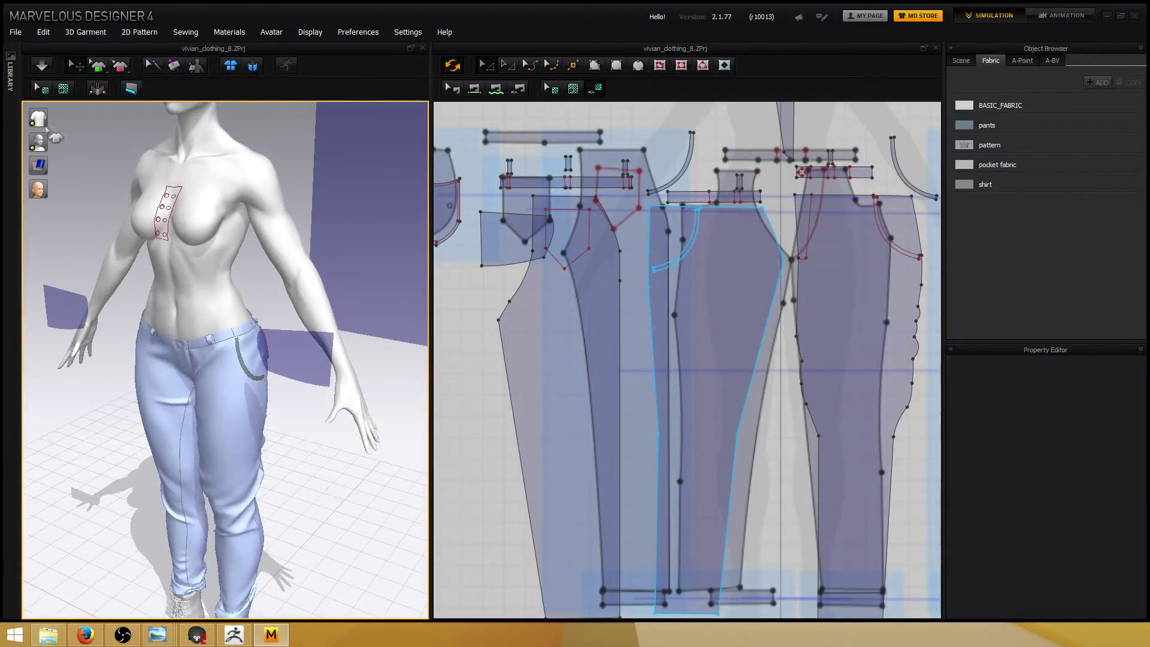
# Save the project as vivian_clothing_9.ZPrj by changing the version digit from 8 to 9.
pyautogui.click(18, 33)
pyautogui.moveTo(40, 117)
pyautogui.click(144, 138)
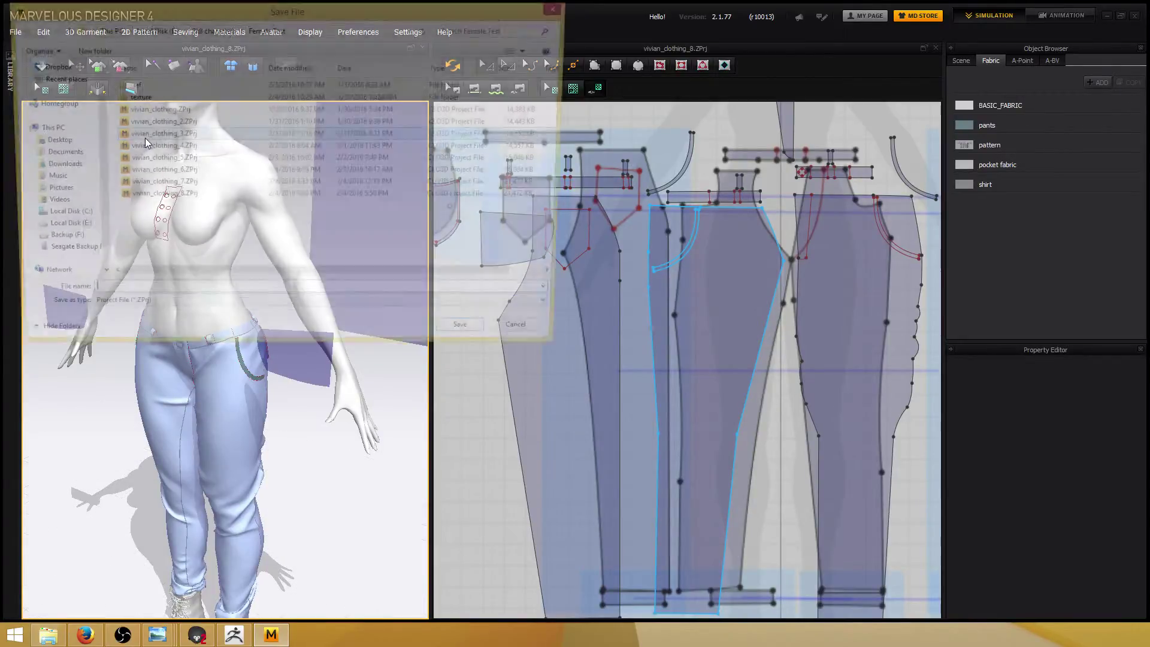
pyautogui.click(155, 197)
pyautogui.click(135, 296)
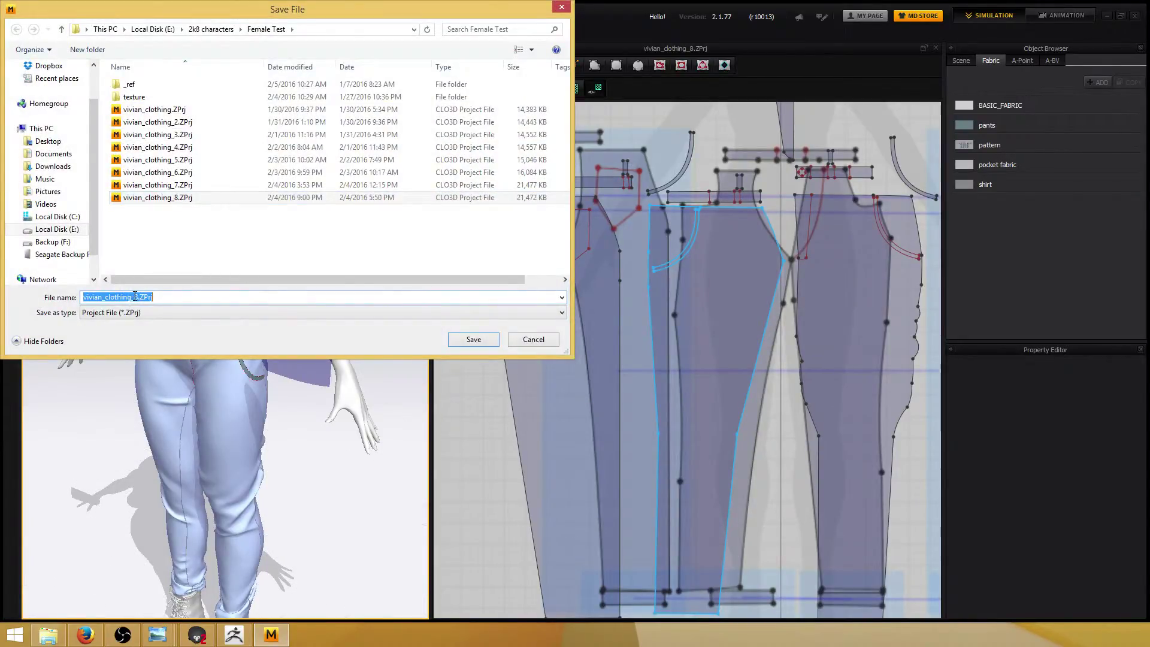
pyautogui.click(134, 296)
pyautogui.press('Delete')
pyautogui.write('9')
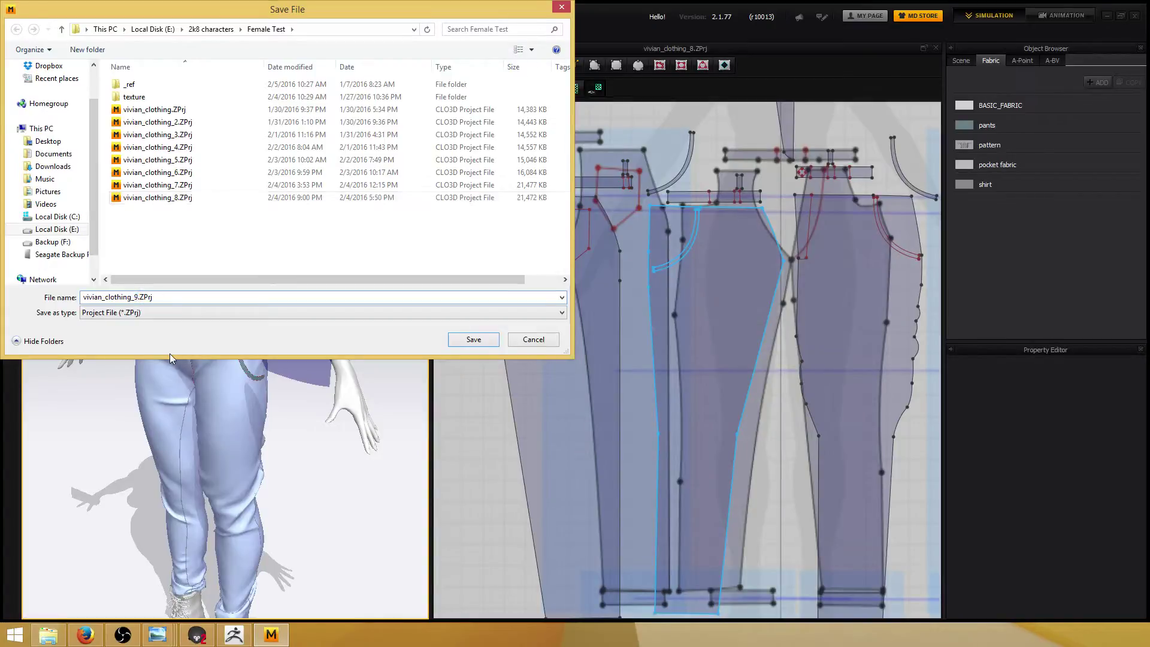
pyautogui.press('Return')
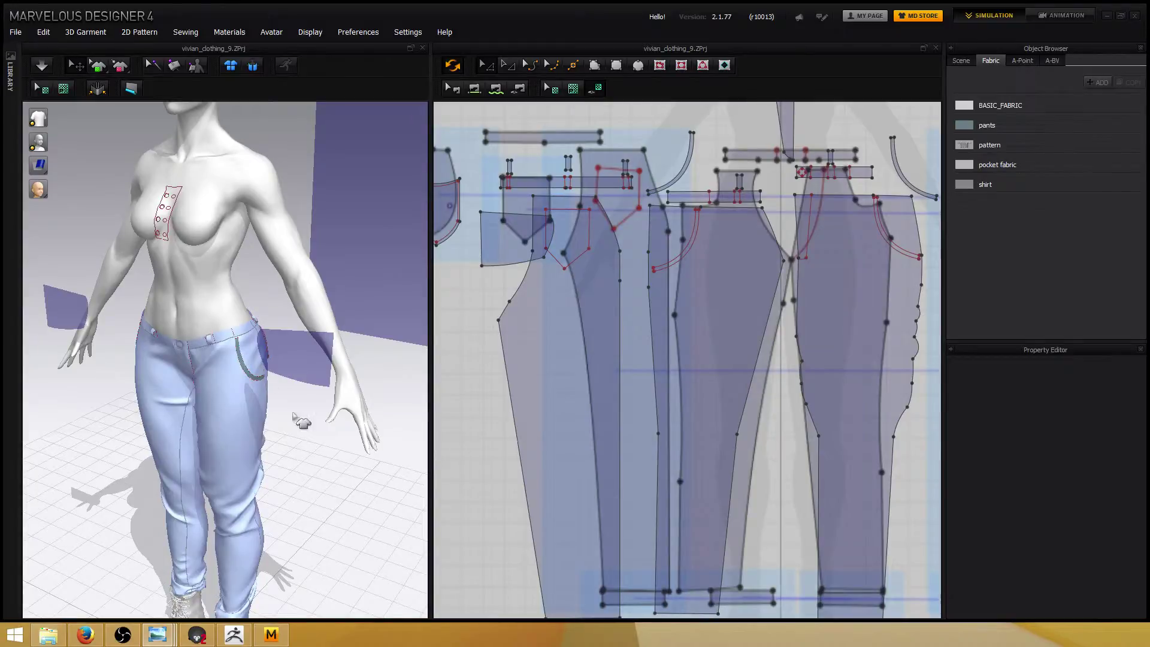
pyautogui.moveTo(356, 474); pyautogui.dragTo(287, 593, button='right')
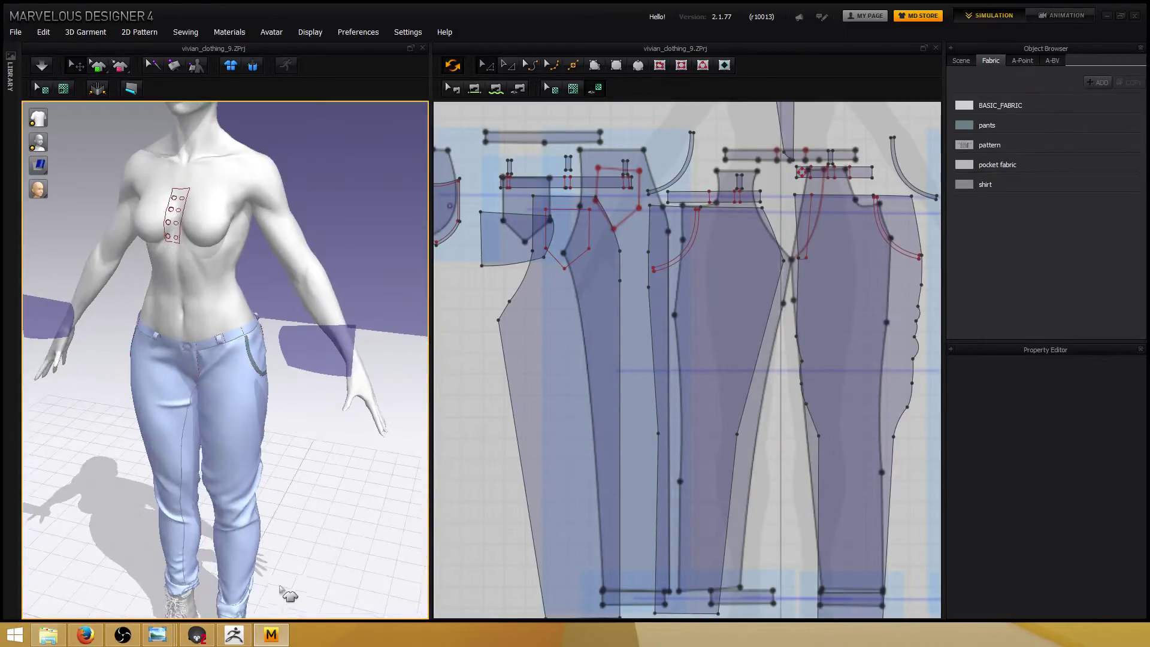
pyautogui.click(205, 638)
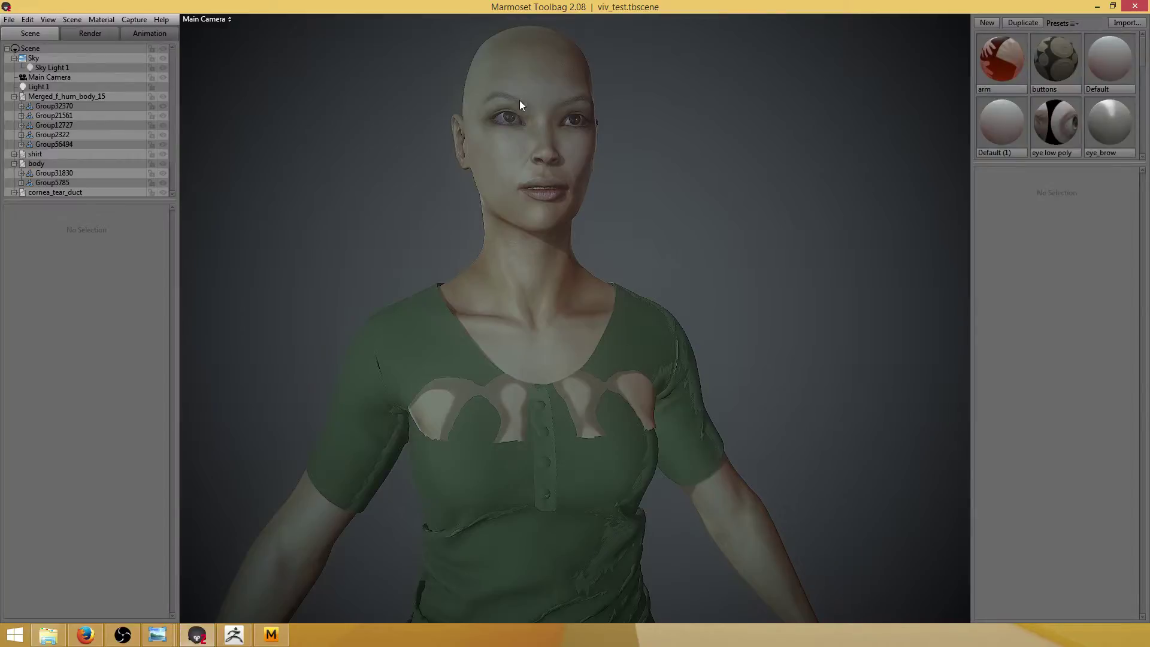
pyautogui.click(1100, 6)
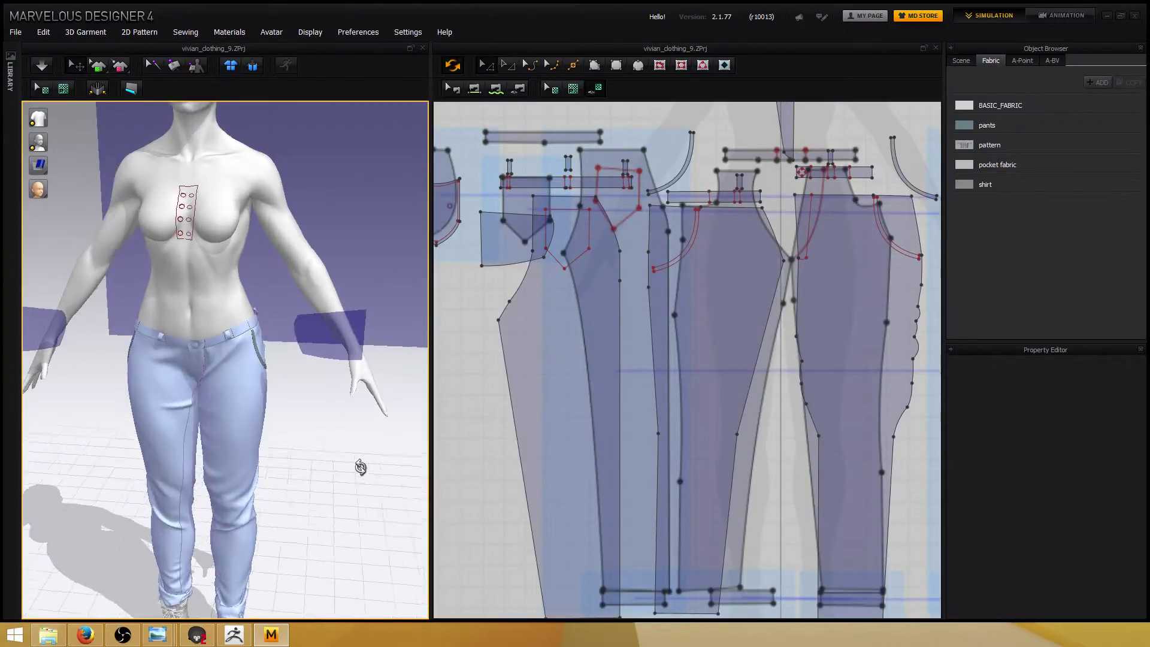
# Marquee-select all the pants pattern pieces and unfreeze them.
pyautogui.scroll(-5, 712, 281)
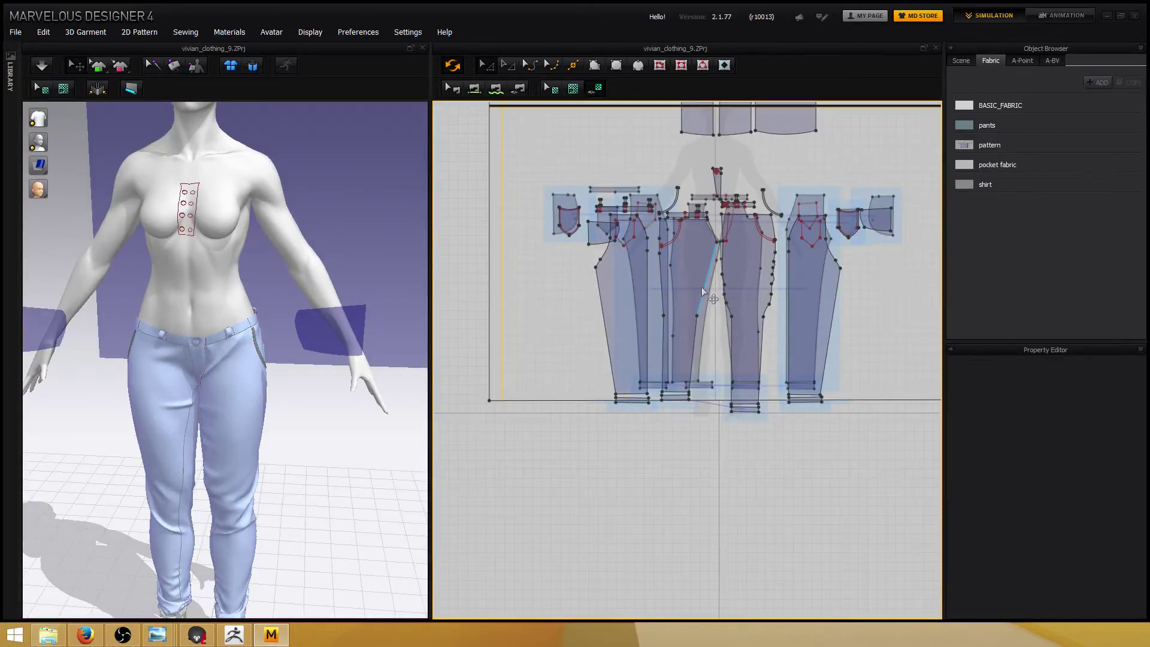
pyautogui.scroll(-3, 703, 292)
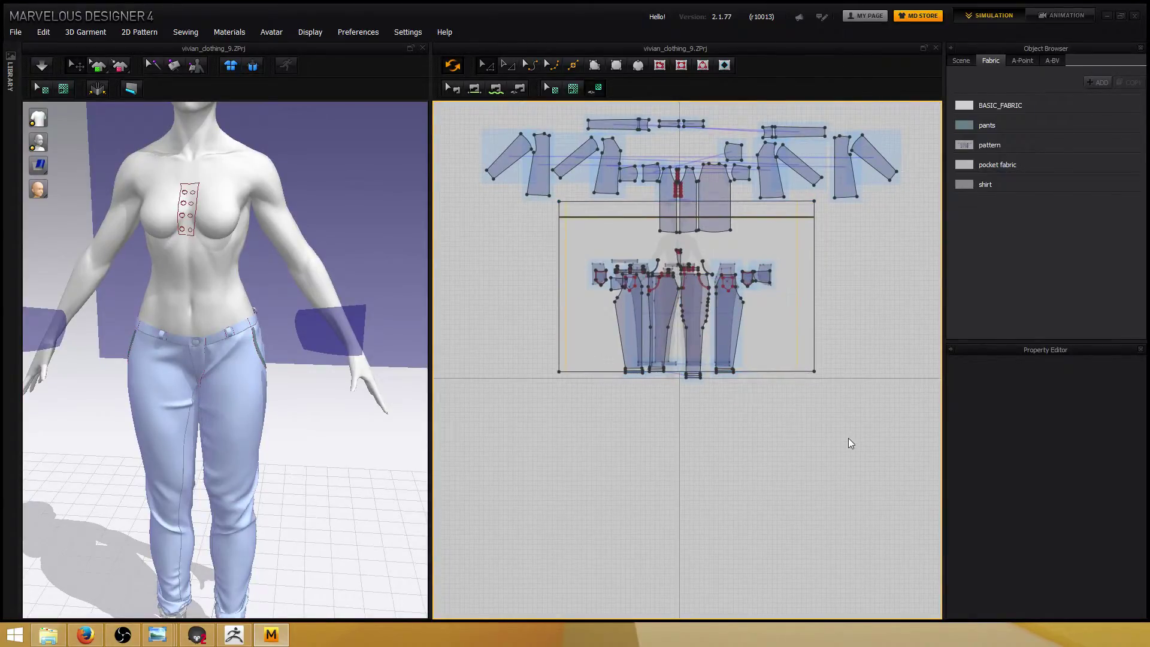
pyautogui.moveTo(501, 243); pyautogui.dragTo(501, 243)
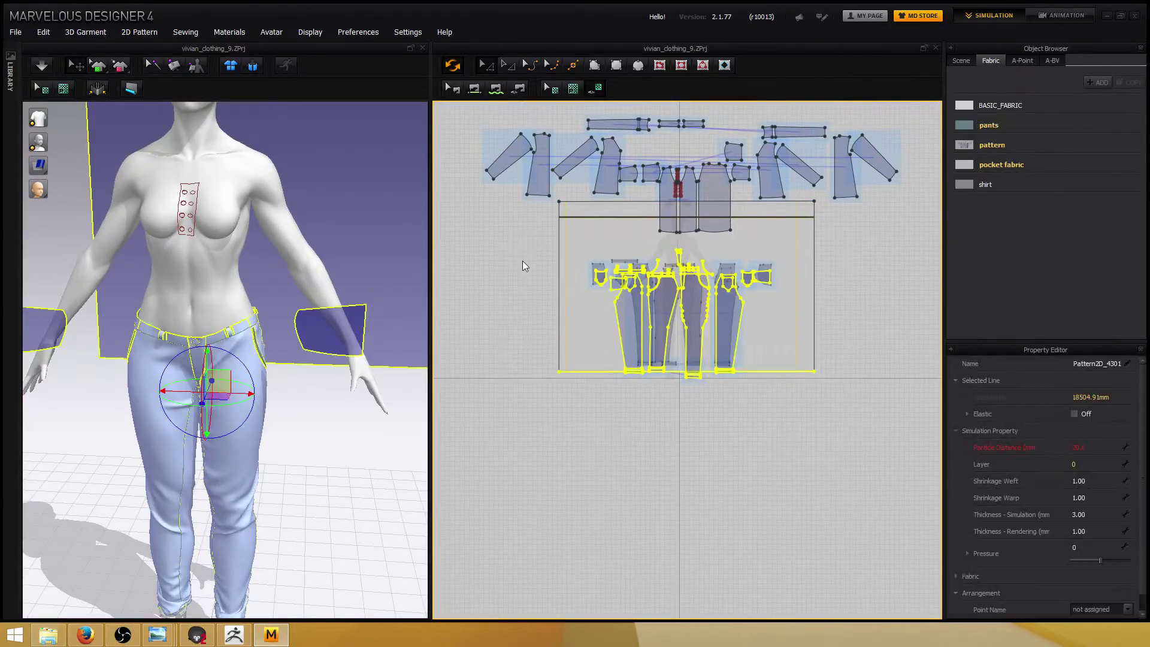
pyautogui.moveTo(309, 488); pyautogui.dragTo(257, 470, button='right')
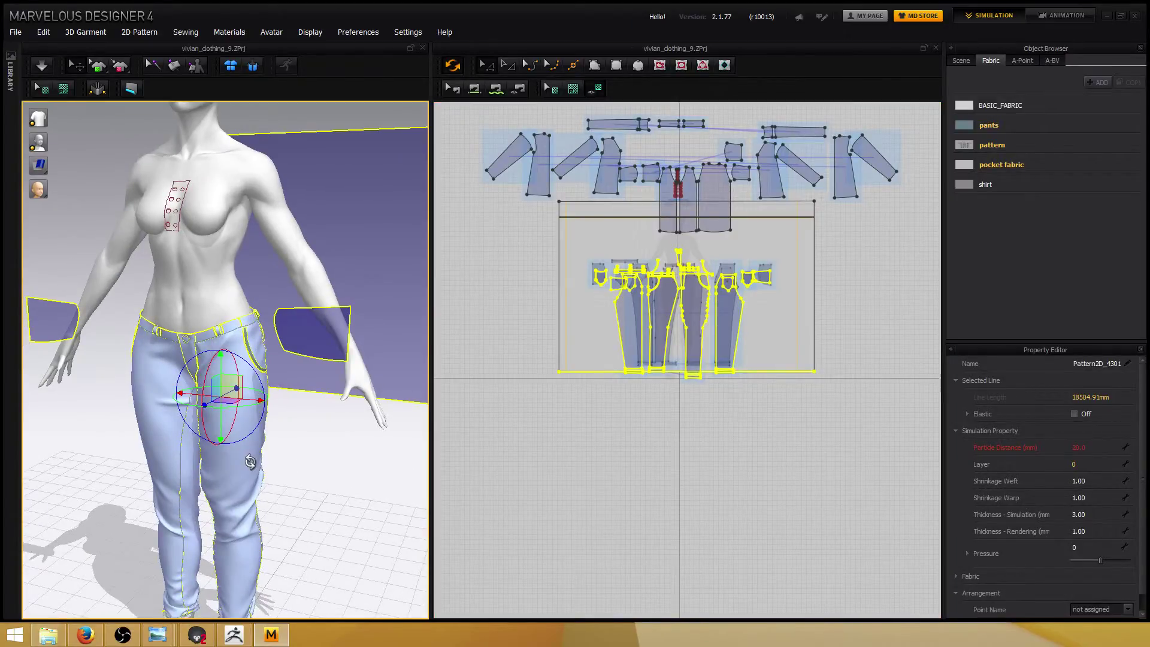
pyautogui.rightClick(251, 462)
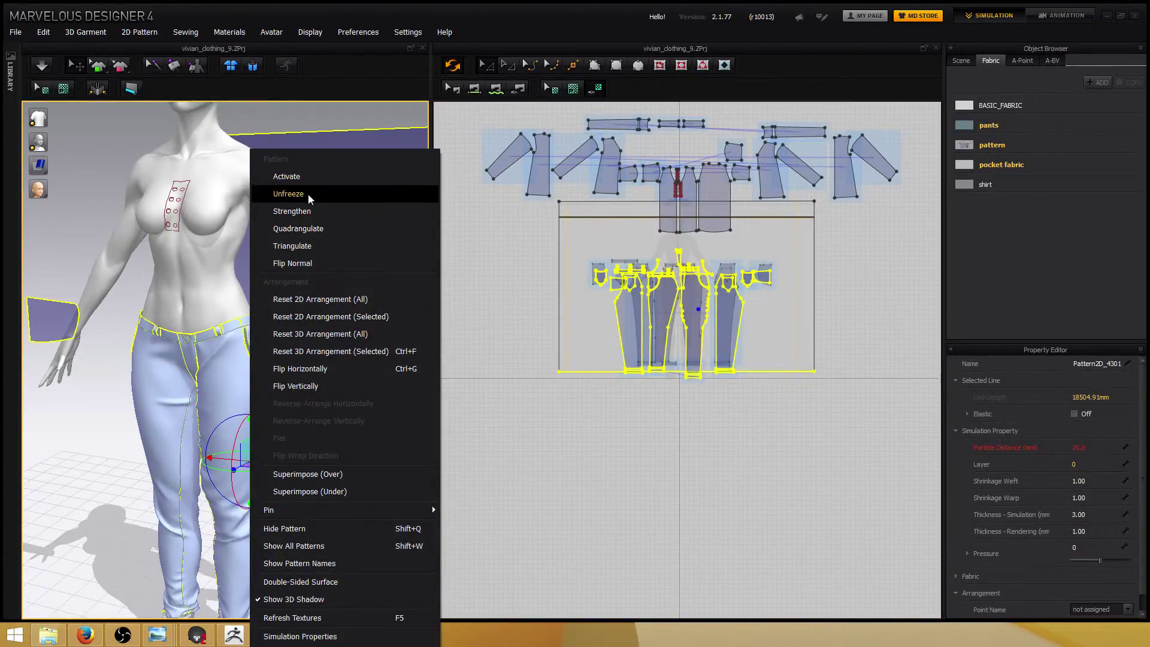
pyautogui.click(300, 193)
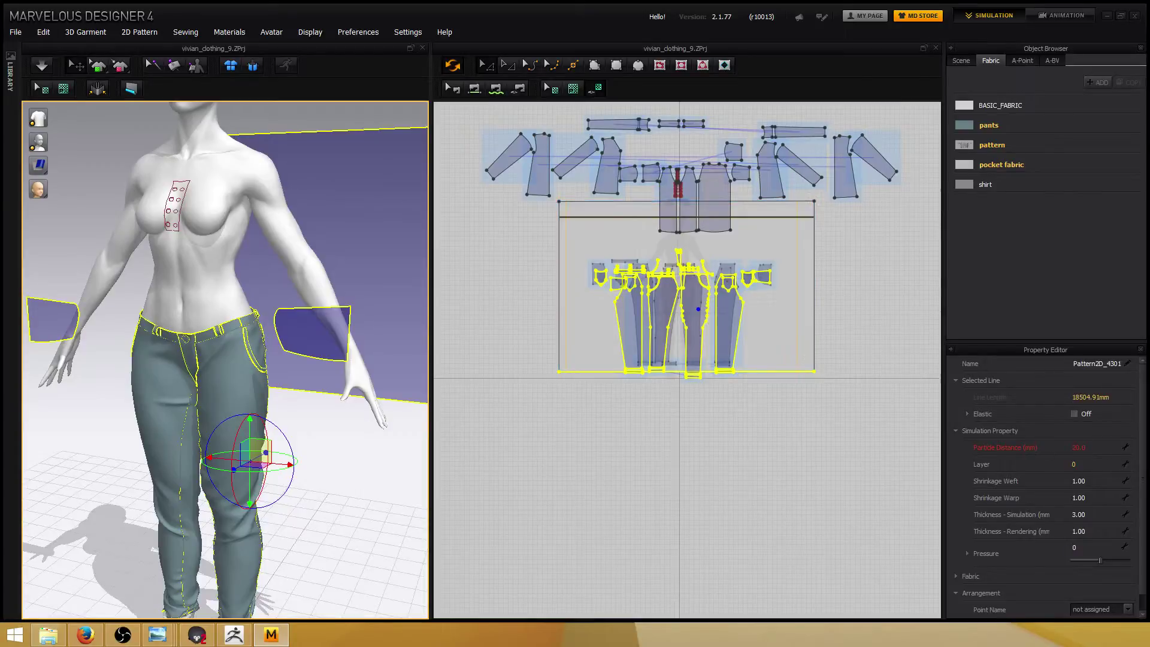
# Set the pants' particle distance to 5 and deselect the pieces.
pyautogui.click(1090, 449)
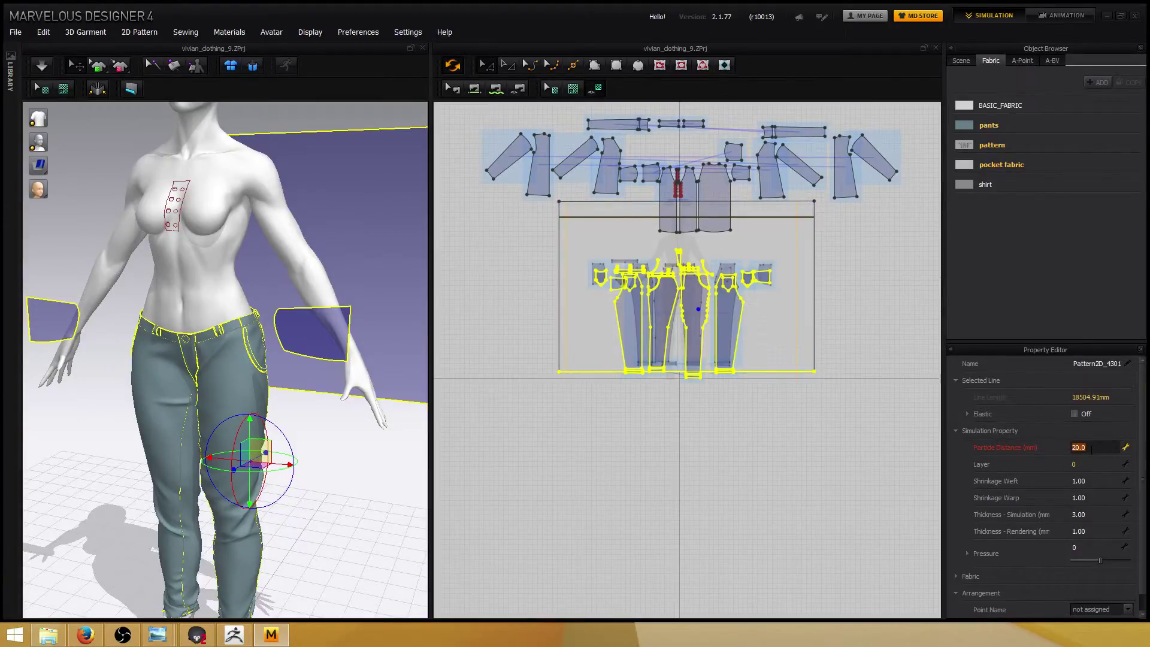
pyautogui.write('5')
pyautogui.press('Return')
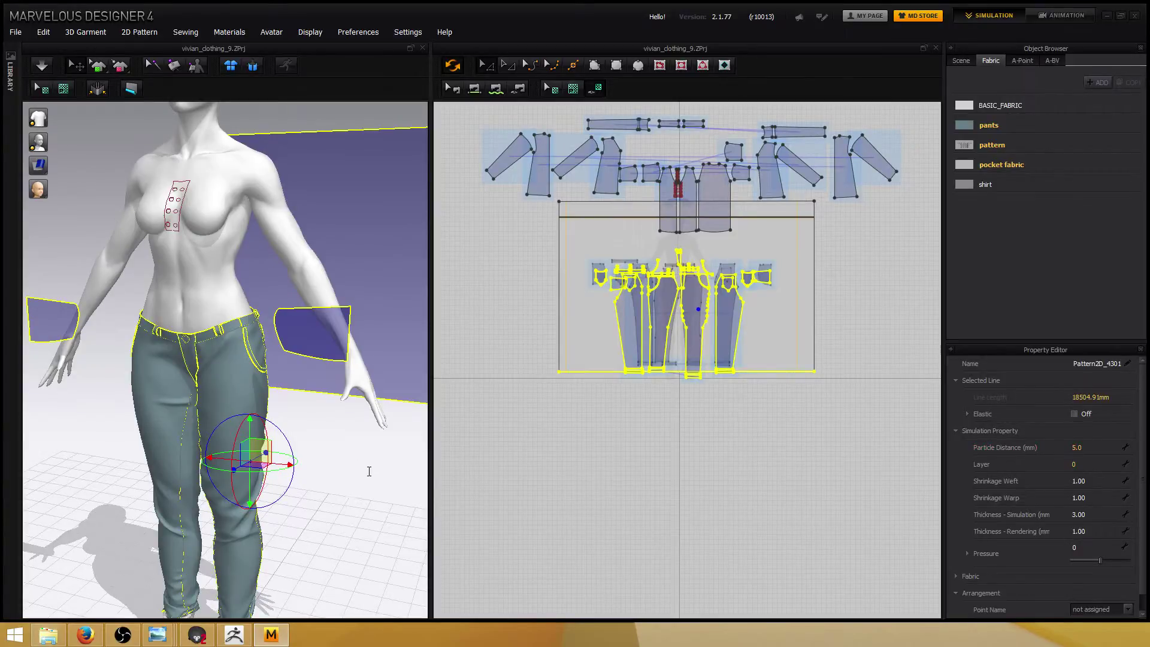
pyautogui.moveTo(370, 483); pyautogui.dragTo(375, 482, button='right')
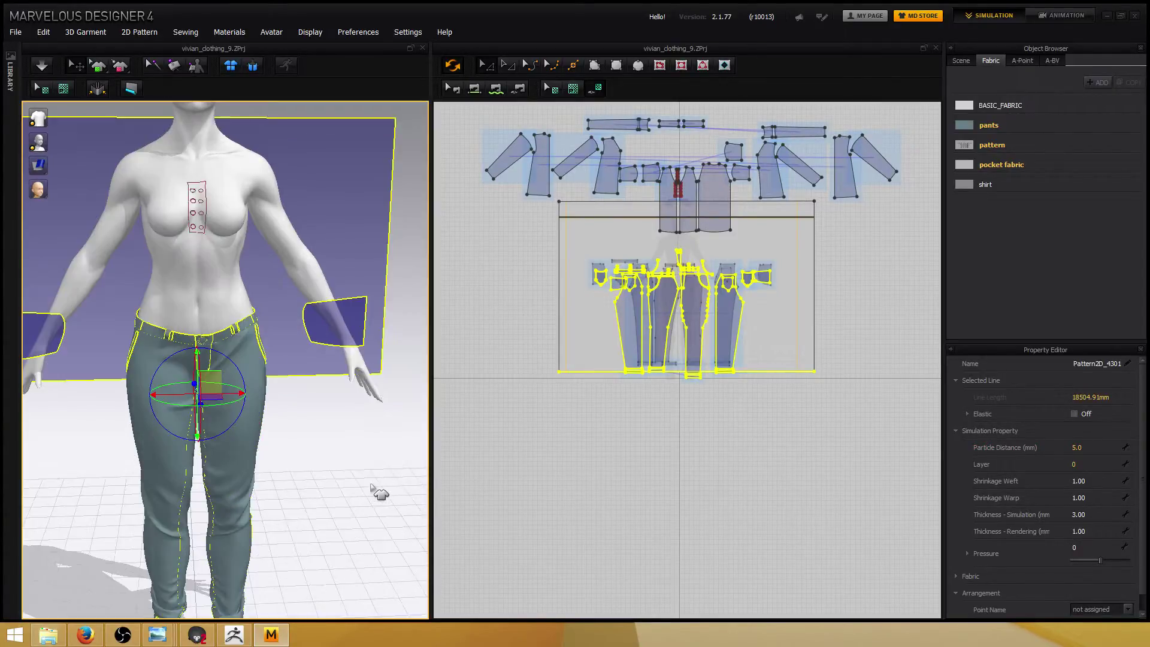
pyautogui.click(334, 447)
pyautogui.moveTo(336, 402); pyautogui.dragTo(329, 380, button='middle')
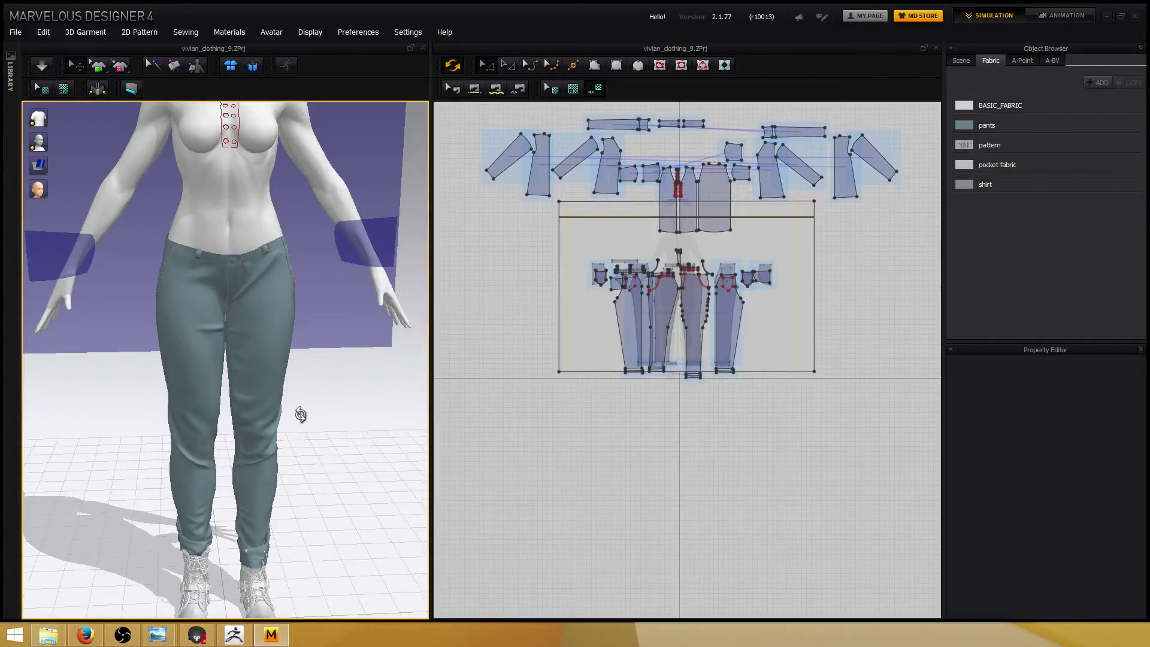
pyautogui.moveTo(300, 413); pyautogui.dragTo(326, 414, button='right')
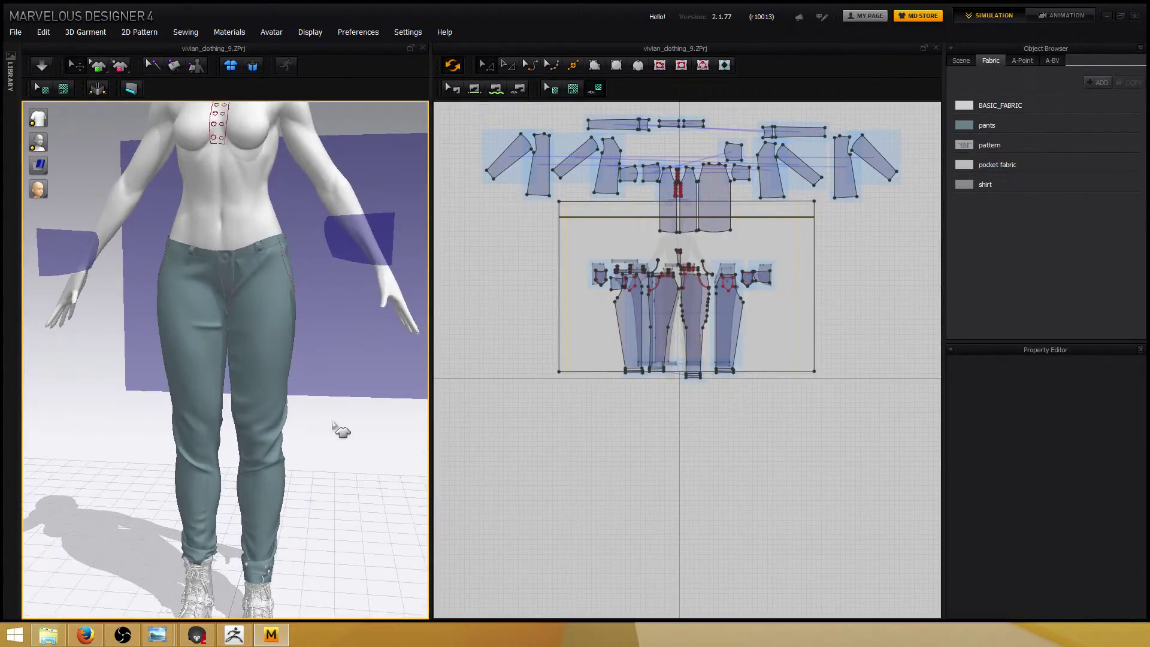
pyautogui.moveTo(329, 423); pyautogui.dragTo(333, 269, button='middle')
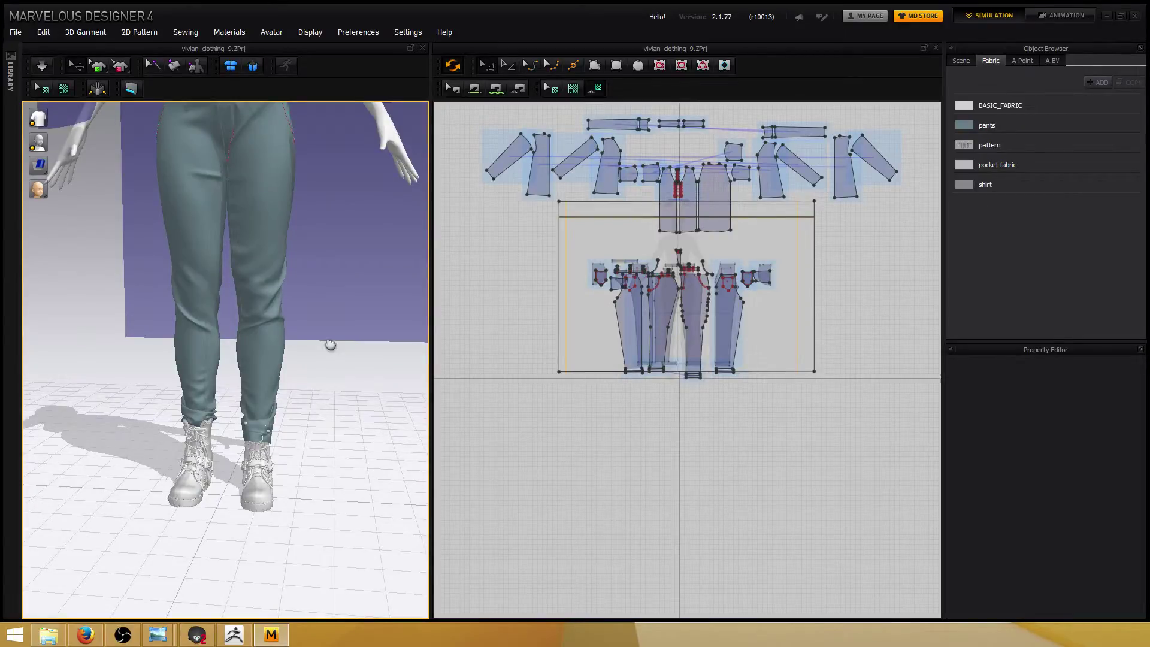
pyautogui.moveTo(329, 341); pyautogui.dragTo(297, 380, button='right')
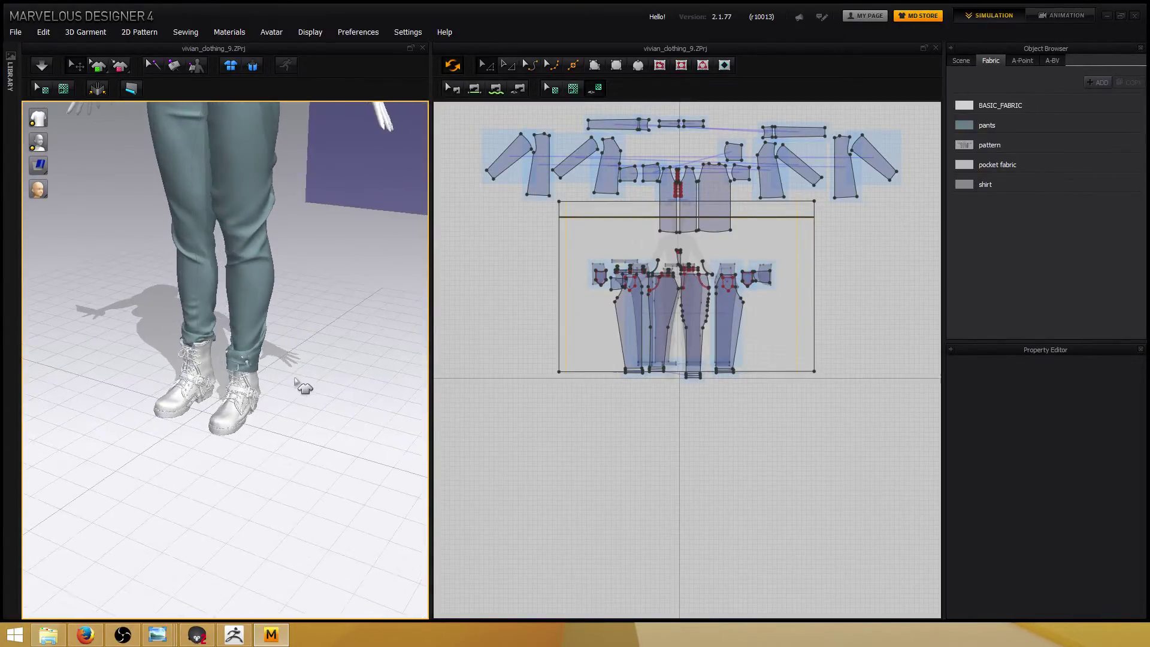
pyautogui.scroll(-2, 295, 378)
pyautogui.scroll(5, 295, 378)
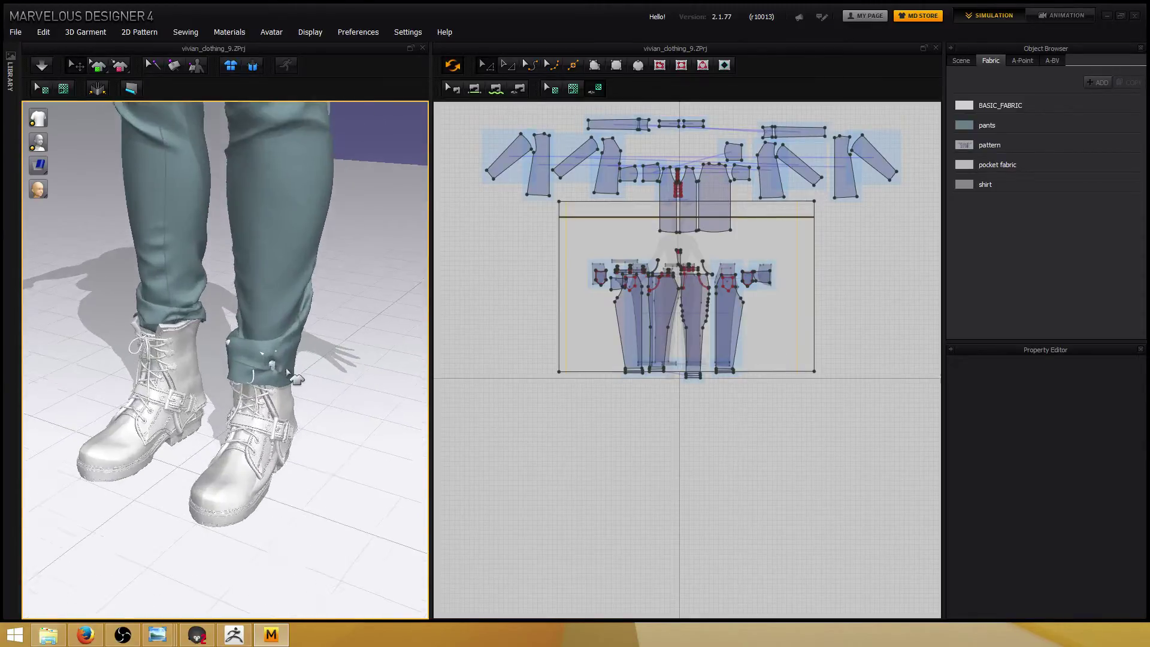
pyautogui.moveTo(287, 368); pyautogui.dragTo(379, 335, button='right')
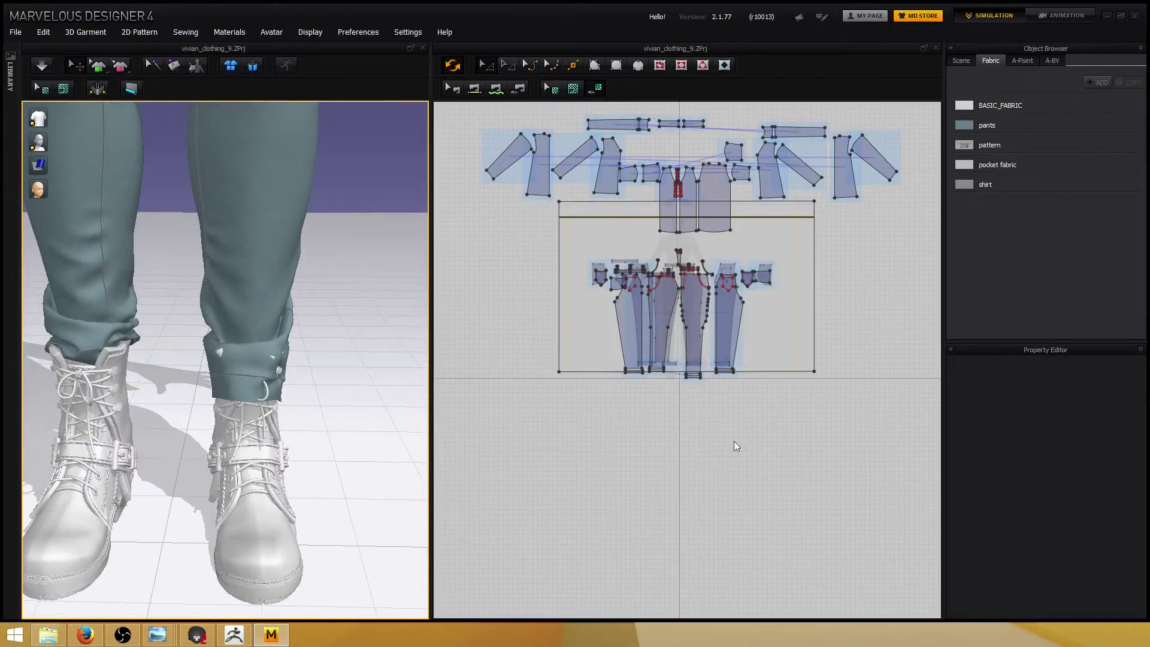
pyautogui.click(840, 455)
pyautogui.moveTo(512, 242); pyautogui.dragTo(509, 242)
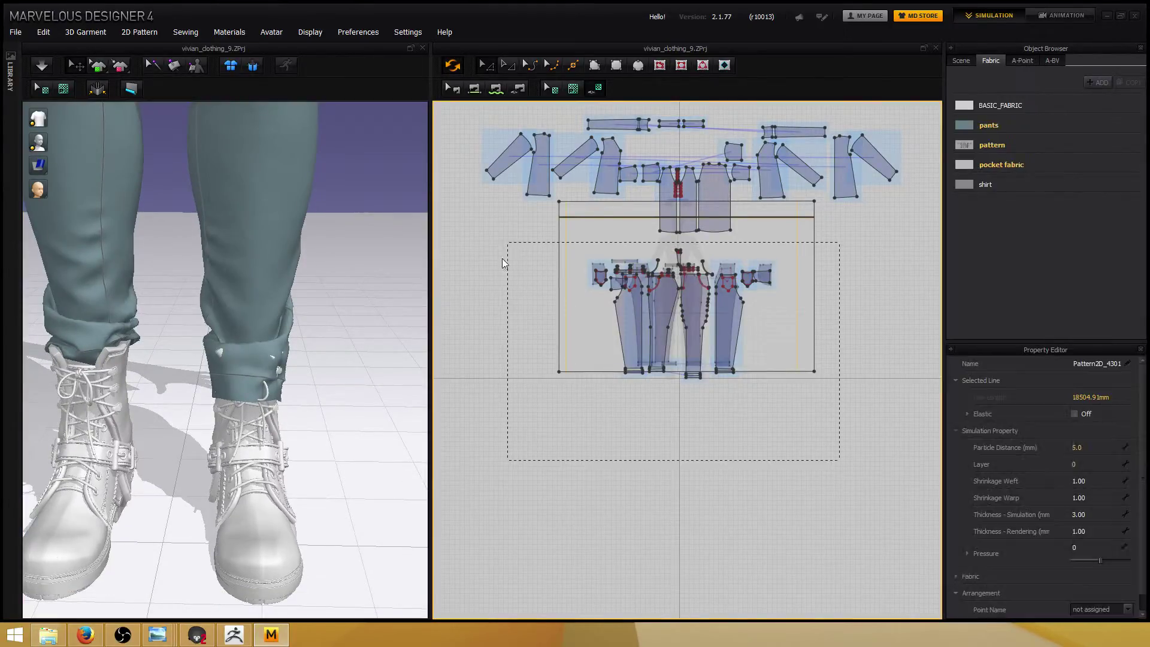
pyautogui.scroll(4, 337, 449)
pyautogui.scroll(-5, 336, 437)
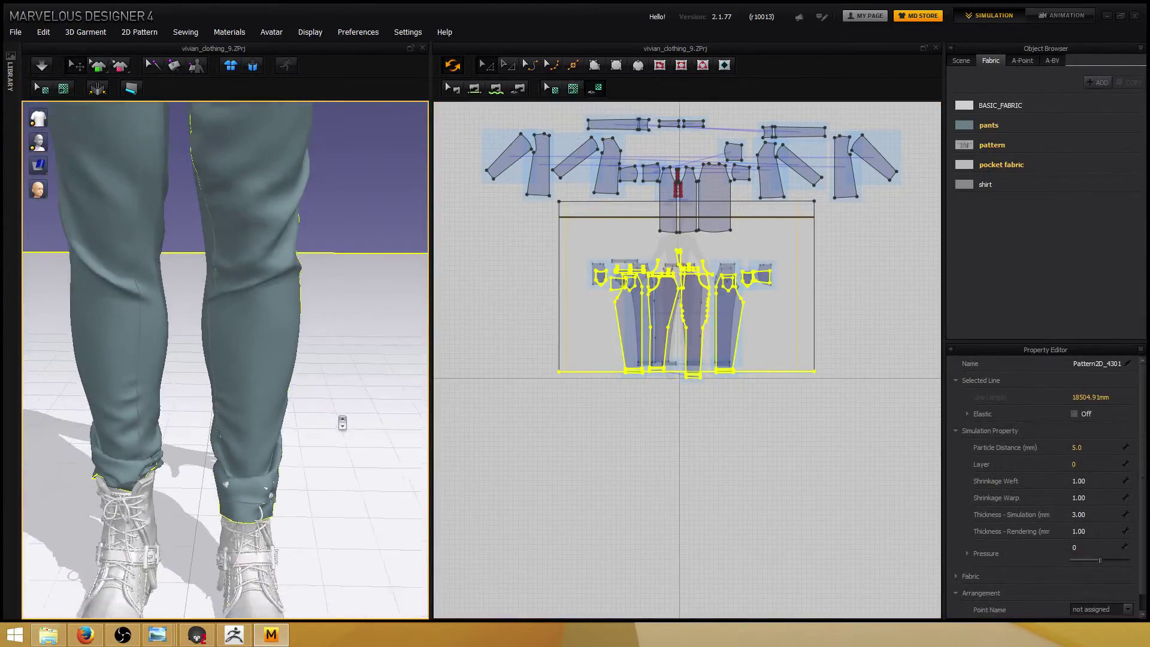
pyautogui.moveTo(327, 359); pyautogui.dragTo(329, 443, button='middle')
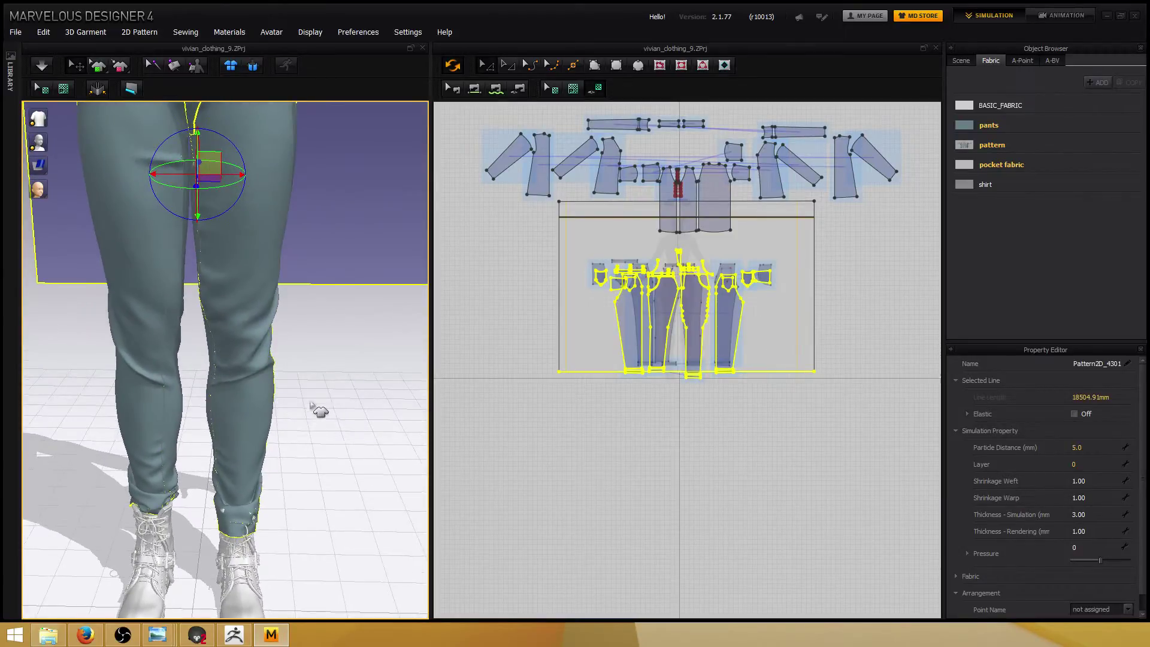
pyautogui.moveTo(317, 397); pyautogui.dragTo(357, 487, button='middle')
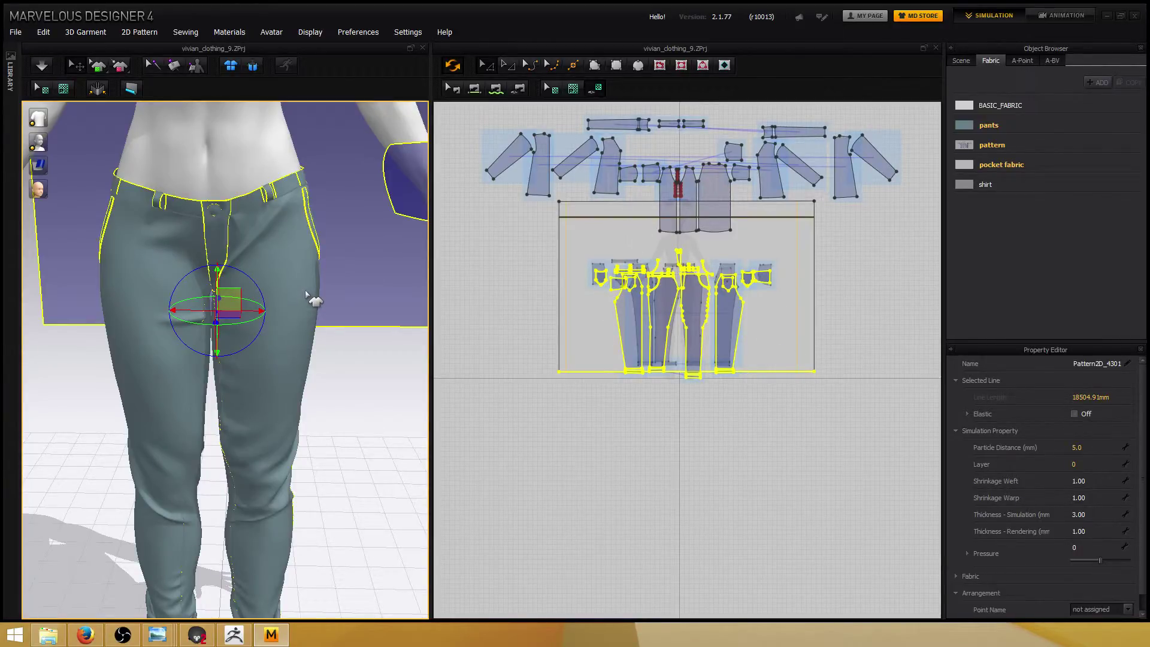
# Clear the pattern selection, then open and cancel the project import dialog.
pyautogui.click(88, 124)
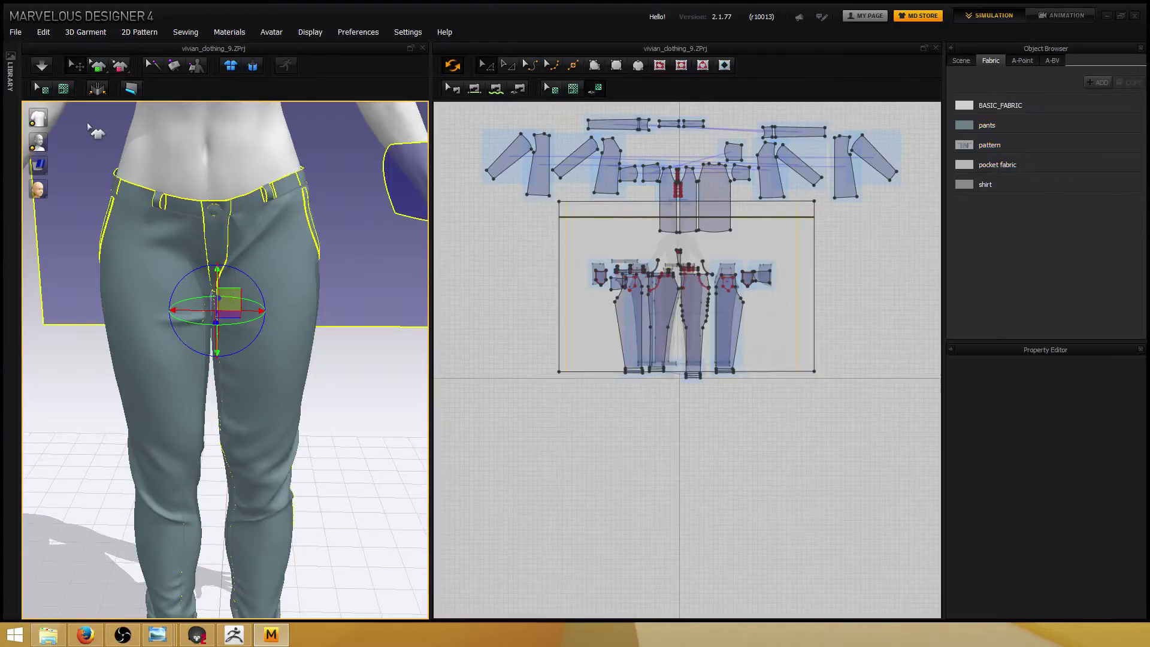
pyautogui.click(16, 32)
pyautogui.moveTo(36, 134)
pyautogui.click(134, 138)
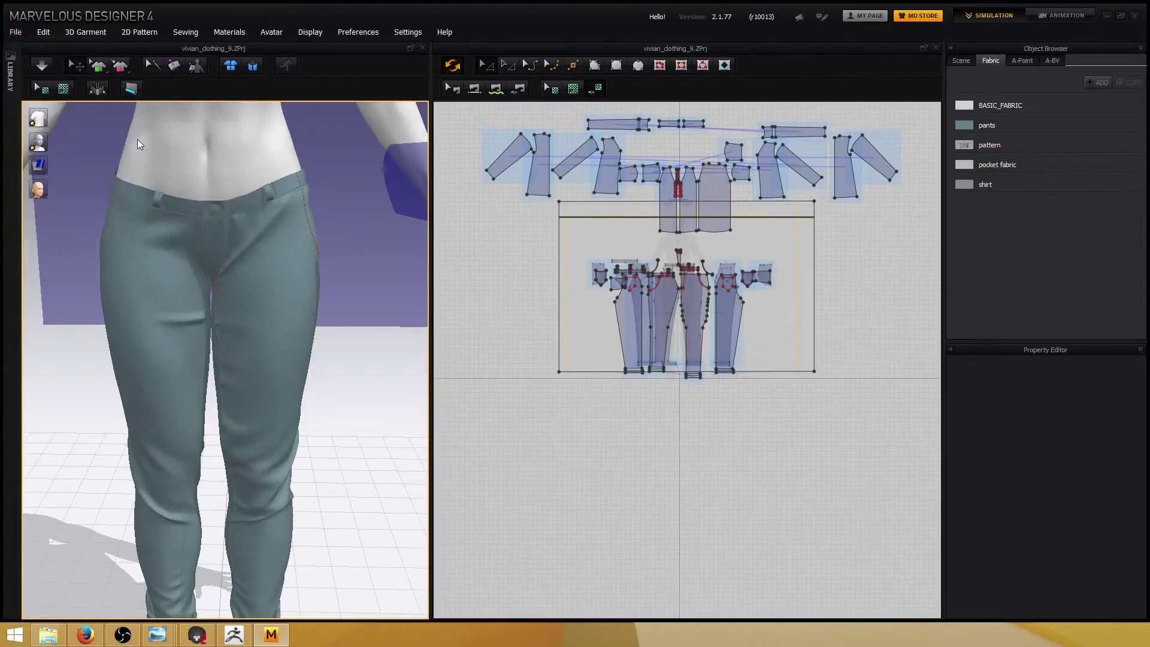
pyautogui.click(533, 551)
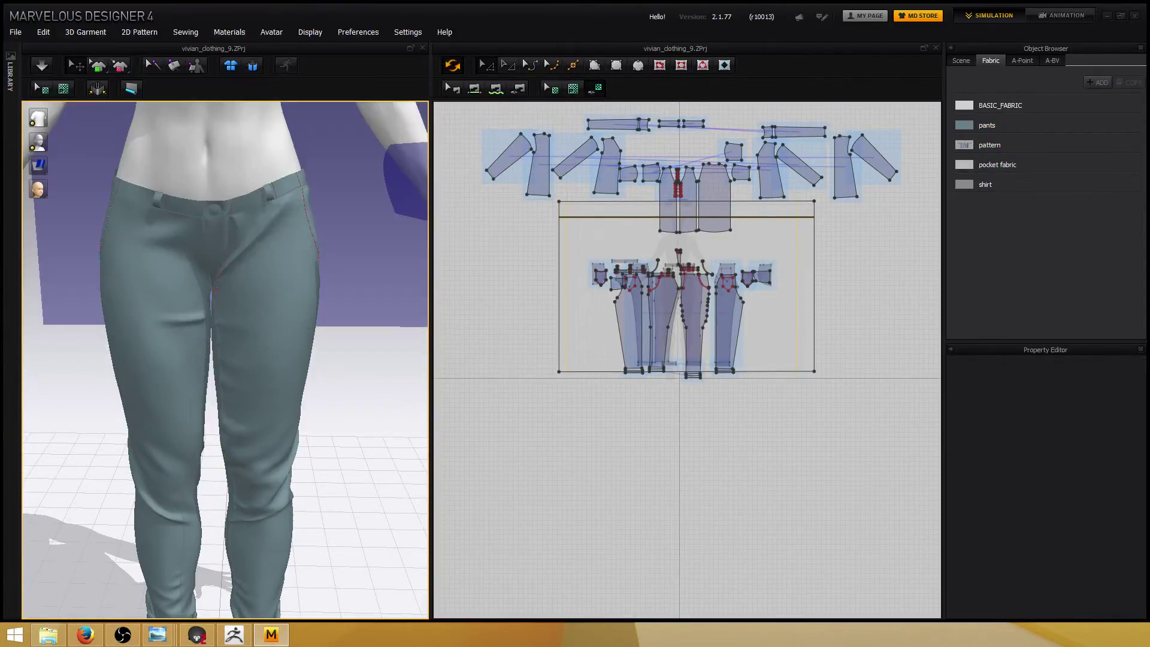
# Save the project over vivian_clothing_9.ZPrj, confirming the replacement.
pyautogui.click(16, 32)
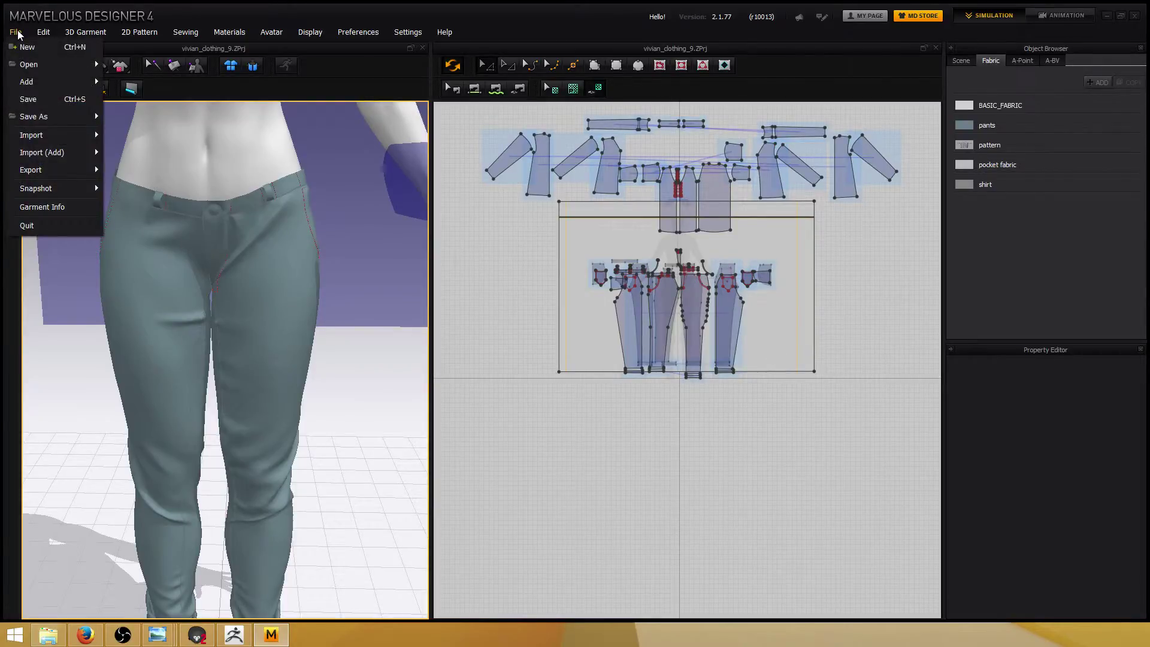
pyautogui.moveTo(36, 116)
pyautogui.click(139, 136)
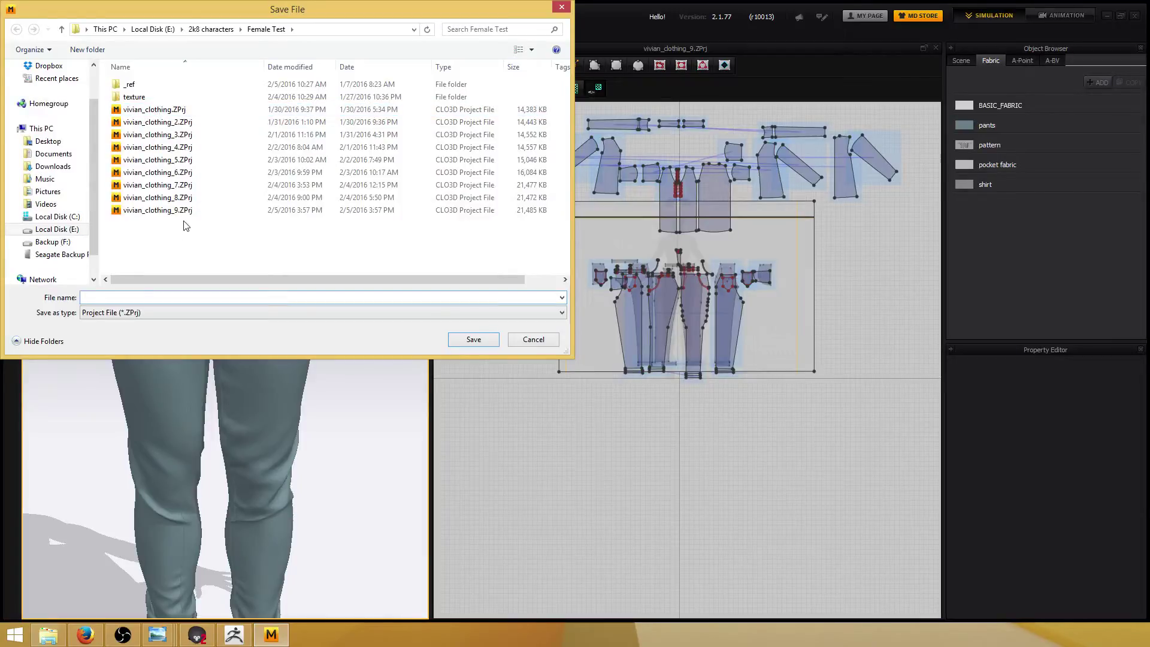
pyautogui.click(185, 212)
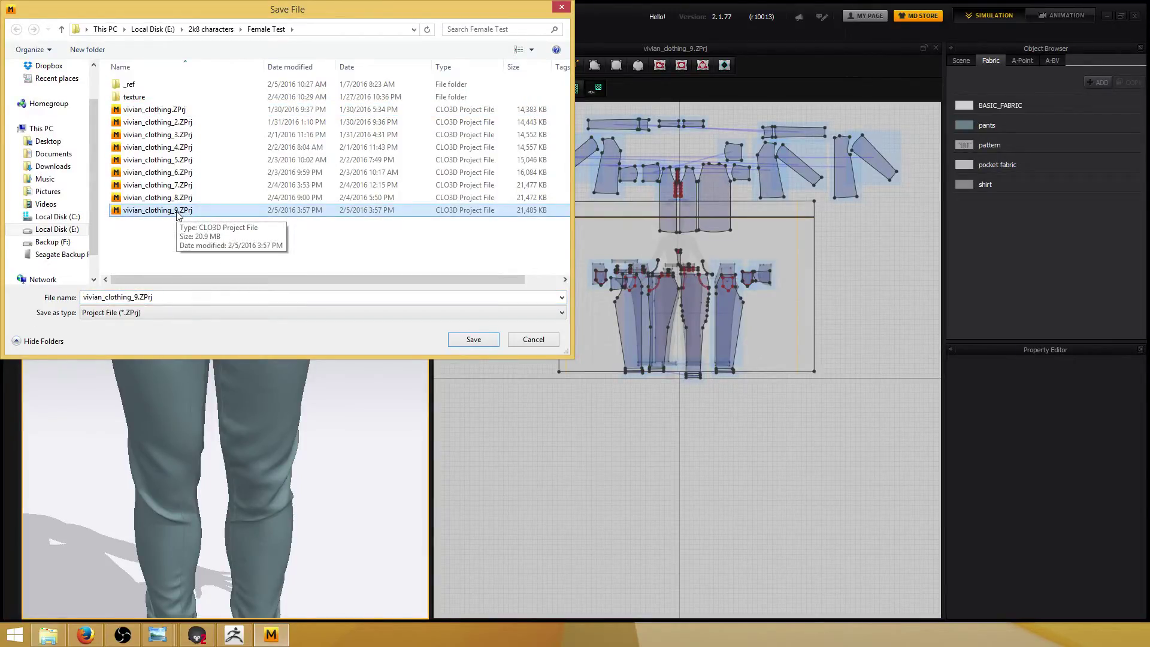
pyautogui.doubleClick(177, 212)
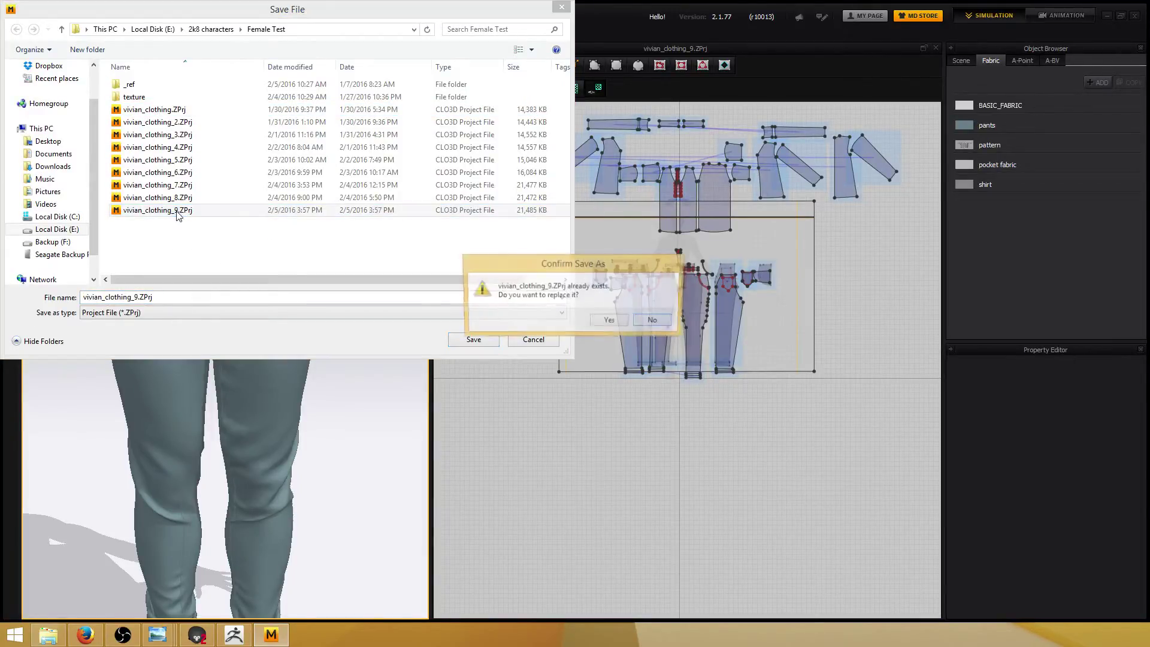
pyautogui.click(610, 321)
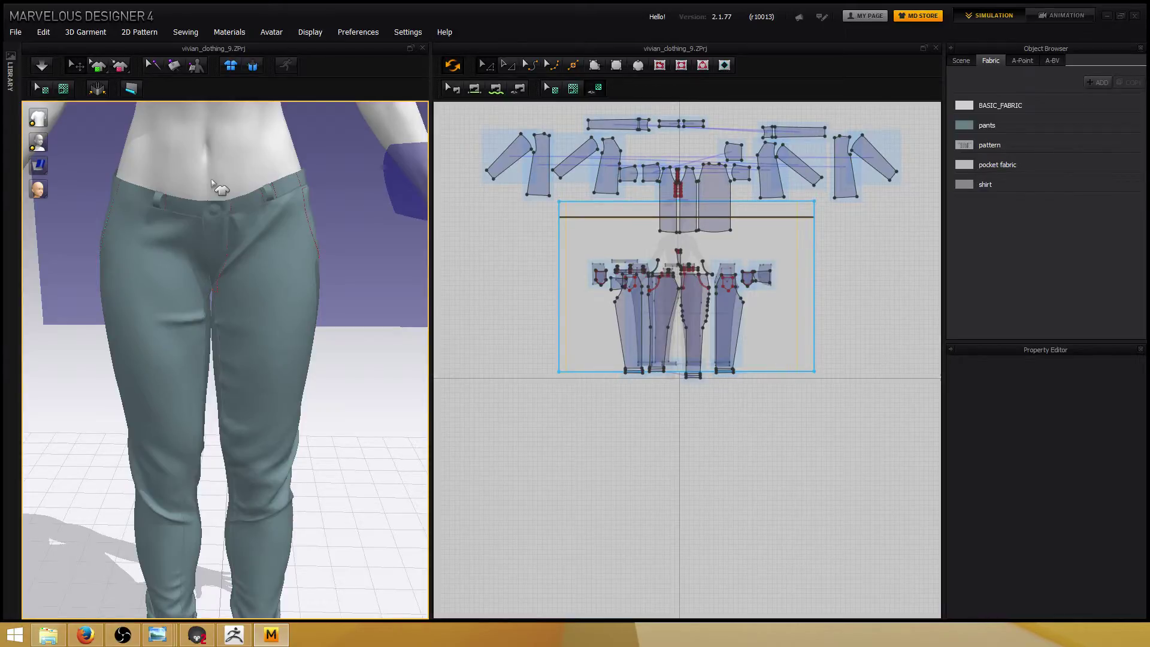
# Select only the pants pattern pieces in the 2D pattern view.
pyautogui.click(16, 33)
pyautogui.moveTo(54, 176)
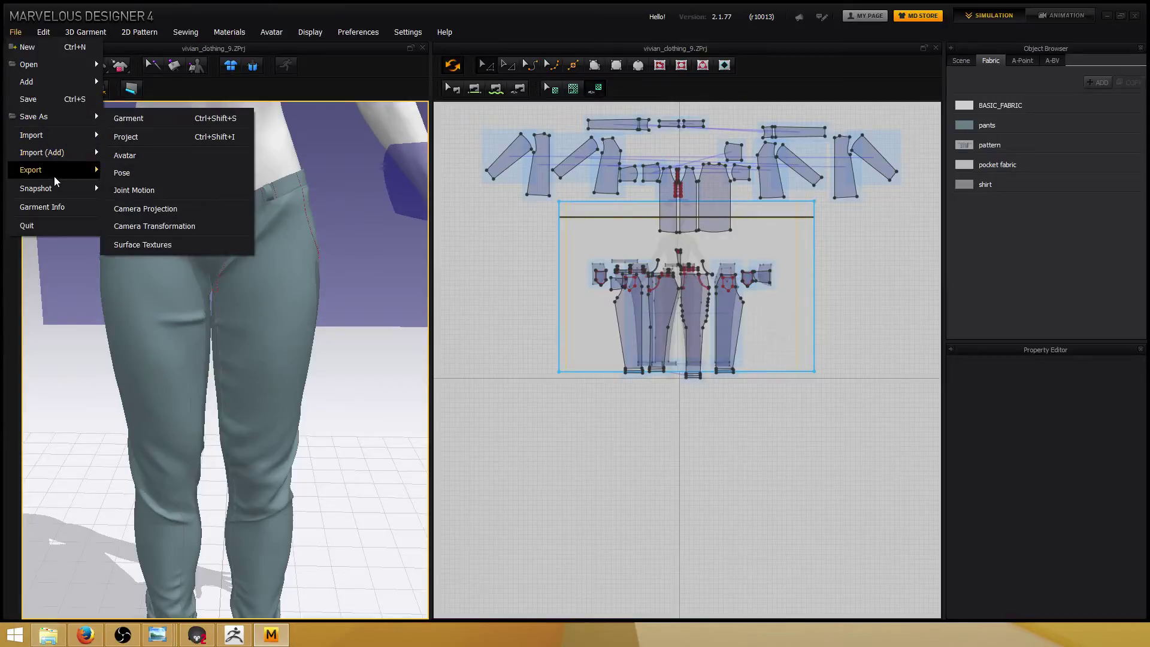
pyautogui.click(822, 478)
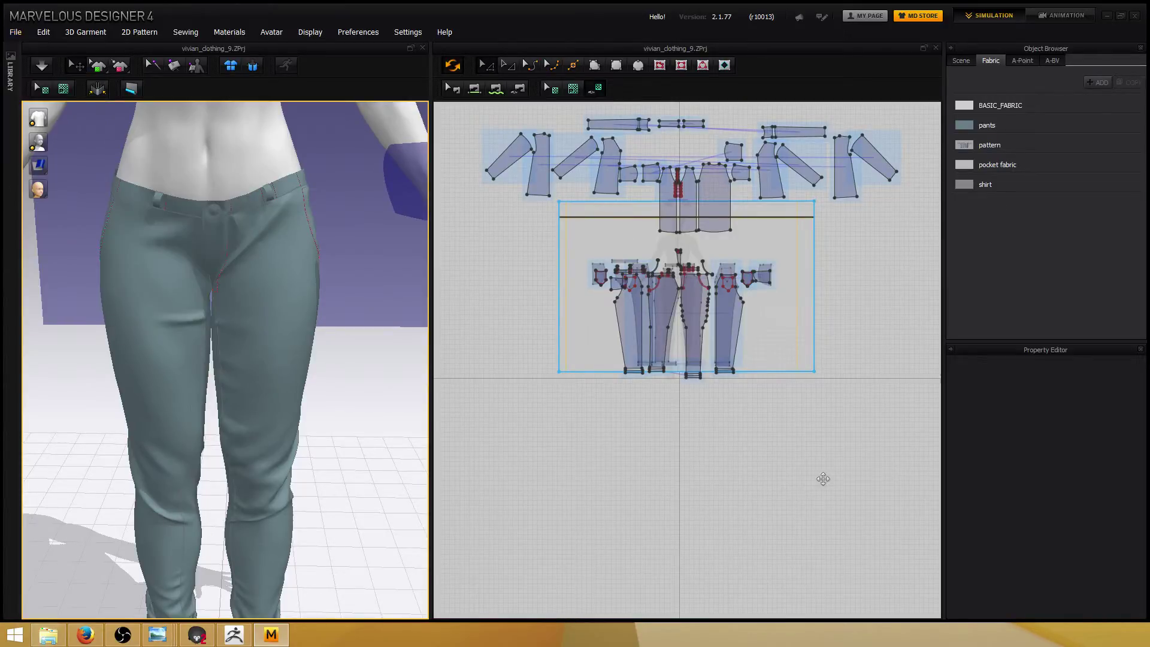
pyautogui.click(854, 475)
pyautogui.moveTo(520, 243); pyautogui.dragTo(519, 244)
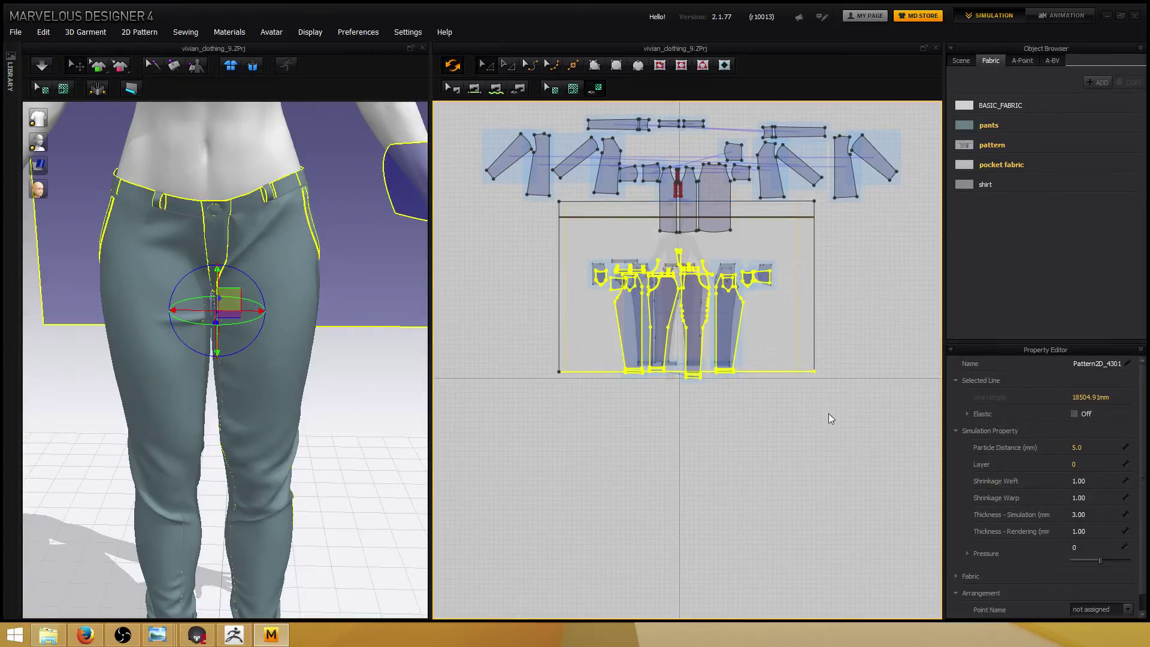
pyautogui.keyDown('shift'); pyautogui.moveTo(780, 333); pyautogui.dragTo(779, 334); pyautogui.keyUp('shift')
pyautogui.keyDown('shift'); pyautogui.click(760, 371); pyautogui.keyUp('shift')
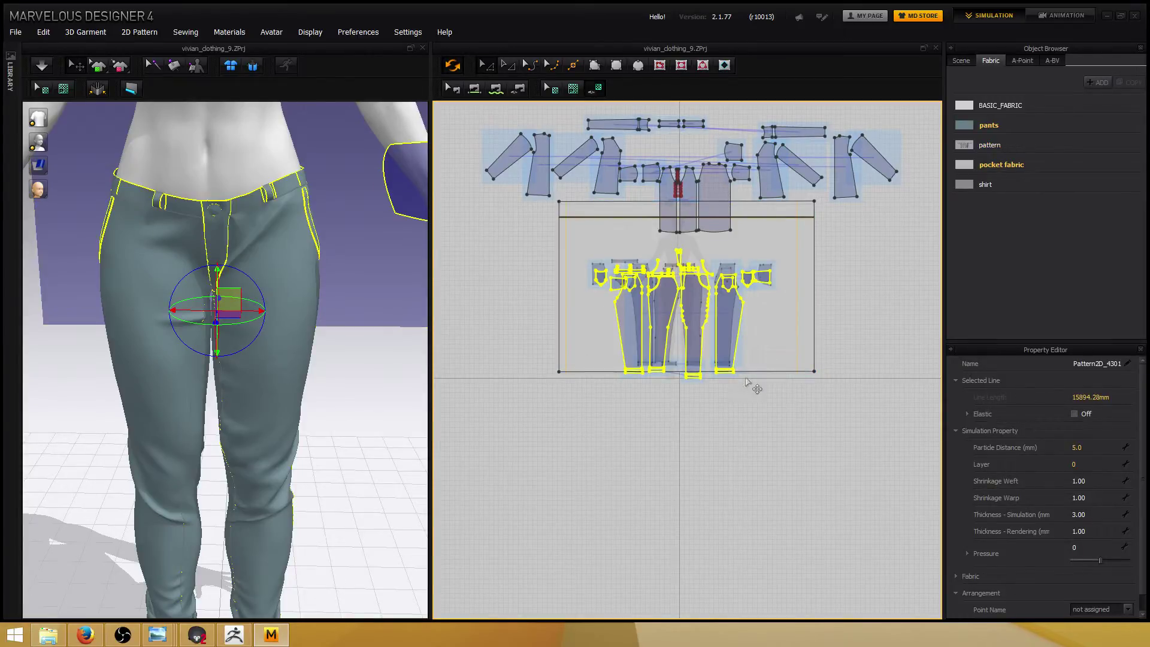
# Quadrangulate the pants mesh from the 3D Garment menu.
pyautogui.click(84, 33)
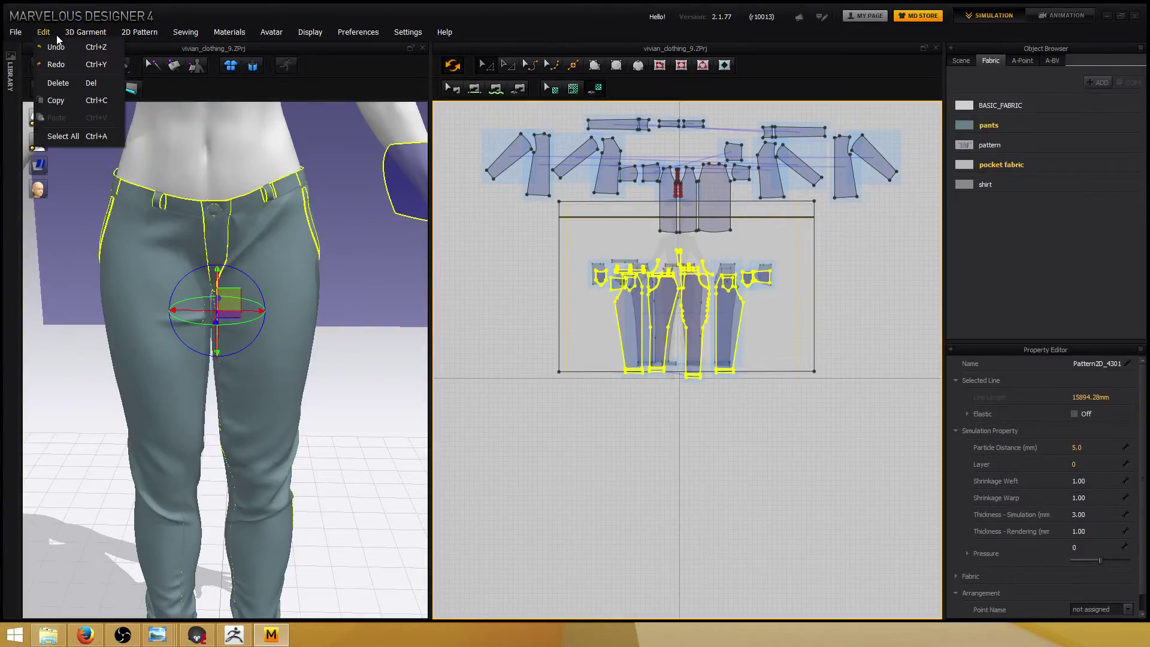
pyautogui.moveTo(170, 39)
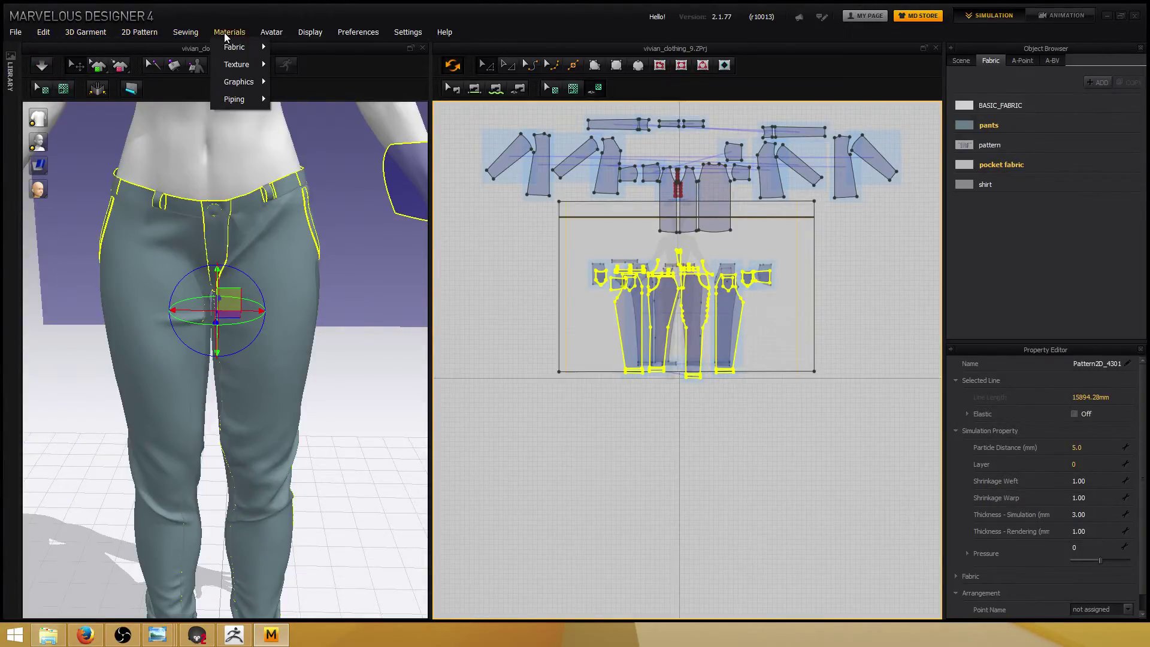
pyautogui.moveTo(93, 37)
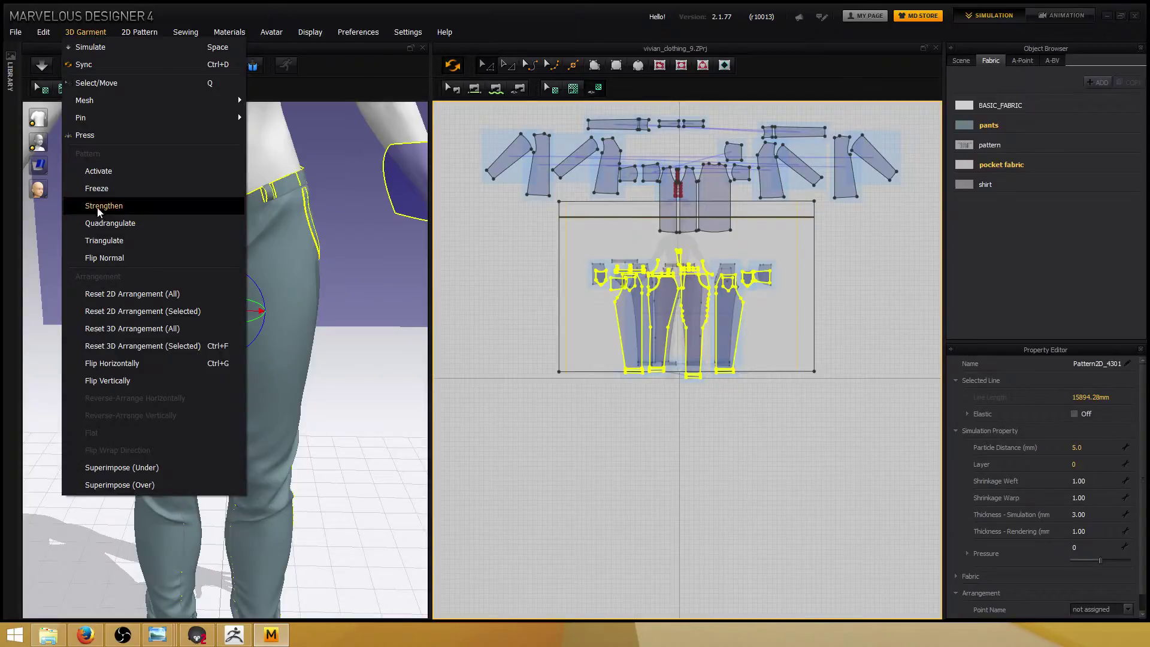
pyautogui.click(110, 223)
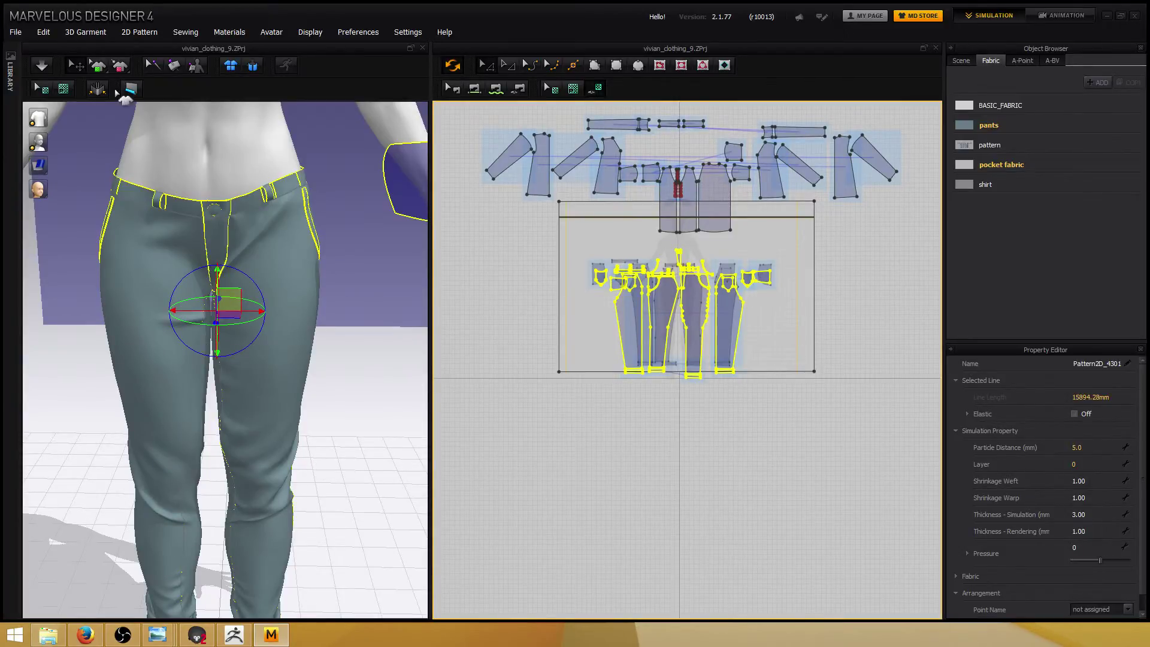
# Toggle the mesh display to inspect the pants' quad mesh, then restore normal rendering.
pyautogui.click(94, 68)
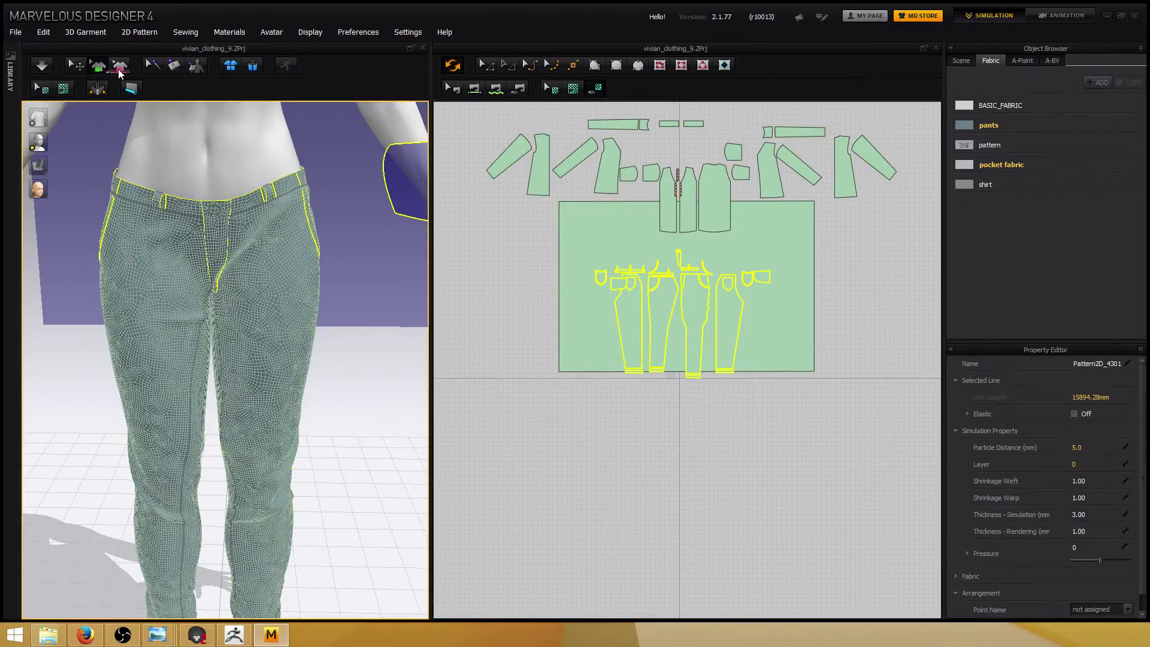
pyautogui.click(99, 67)
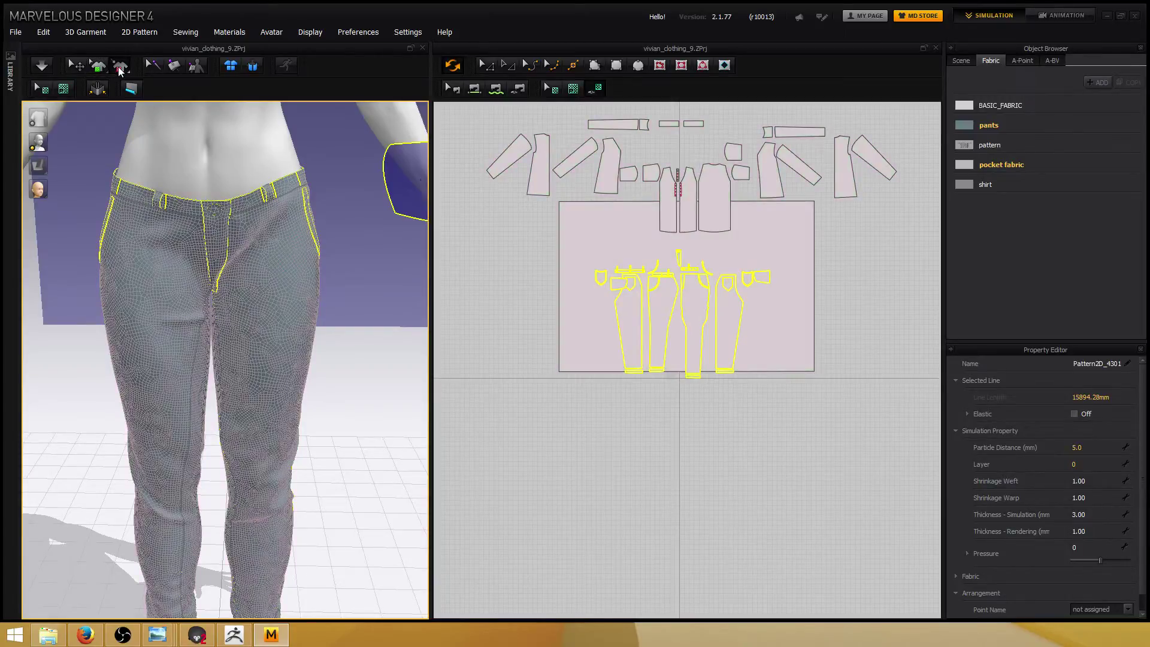
pyautogui.click(100, 67)
pyautogui.click(74, 65)
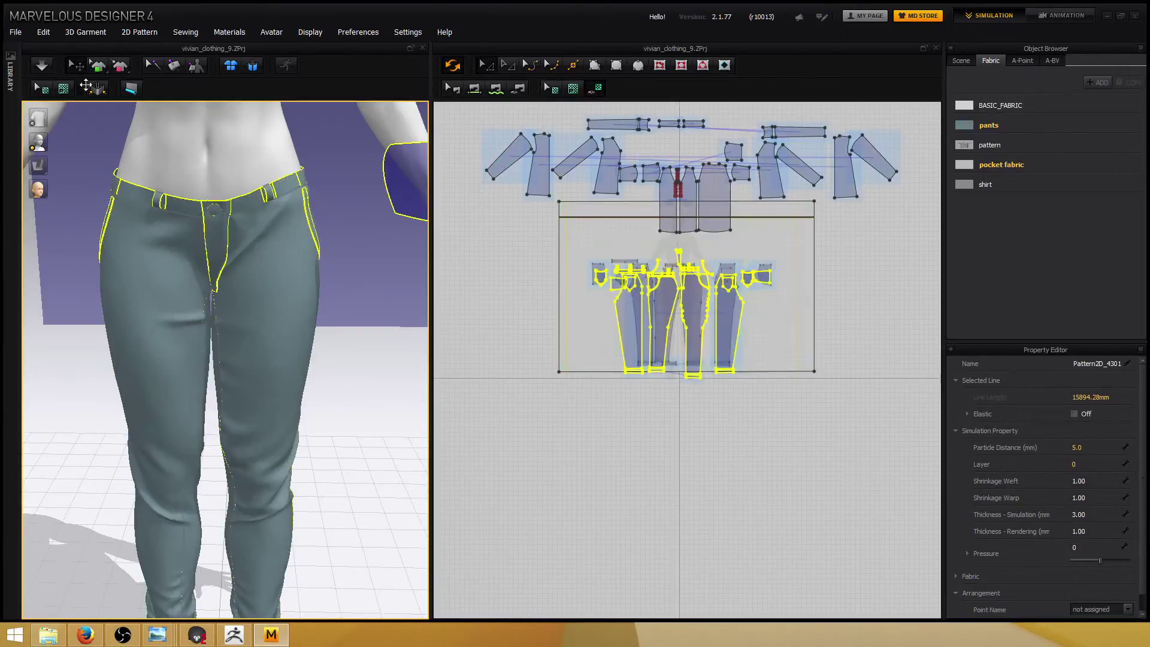
pyautogui.moveTo(293, 393); pyautogui.dragTo(351, 388, button='right')
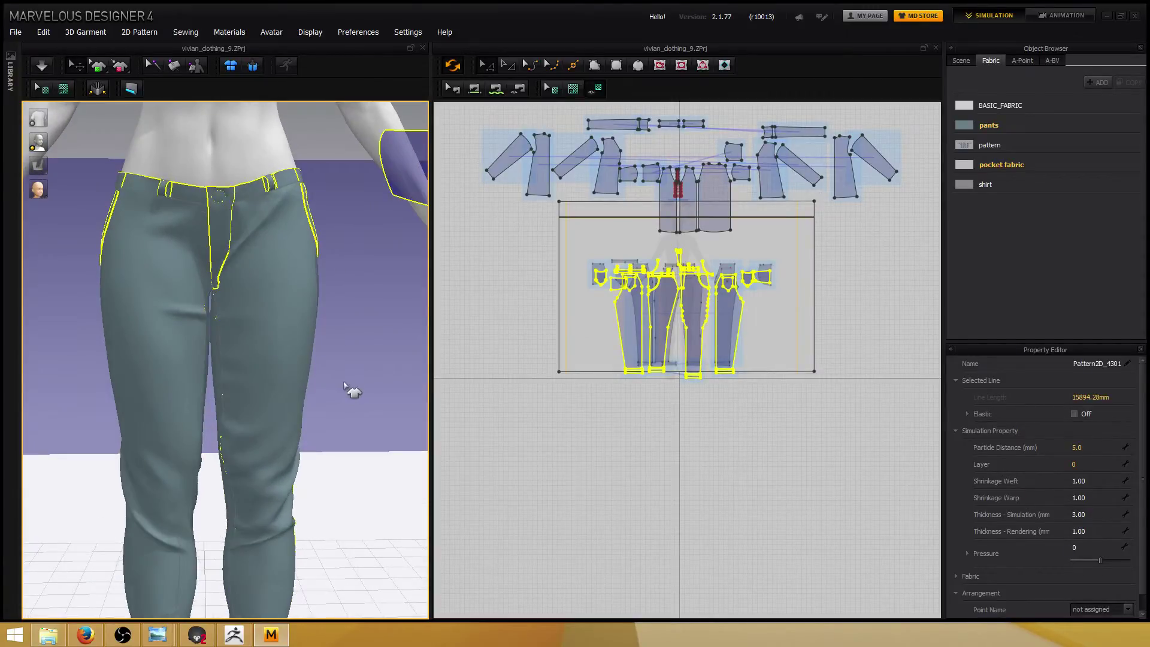
pyautogui.scroll(-6, 344, 382)
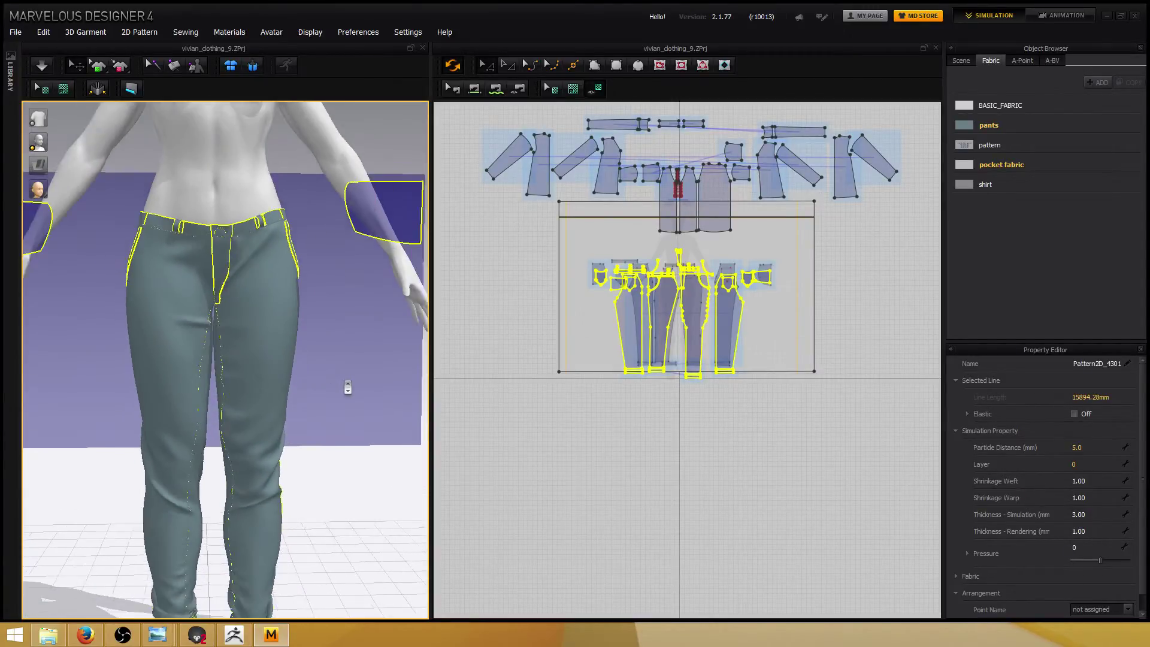
pyautogui.scroll(2, 344, 380)
pyautogui.moveTo(343, 383); pyautogui.dragTo(349, 280, button='middle')
pyautogui.moveTo(349, 369); pyautogui.dragTo(388, 383, button='right')
pyautogui.scroll(-5, 325, 379)
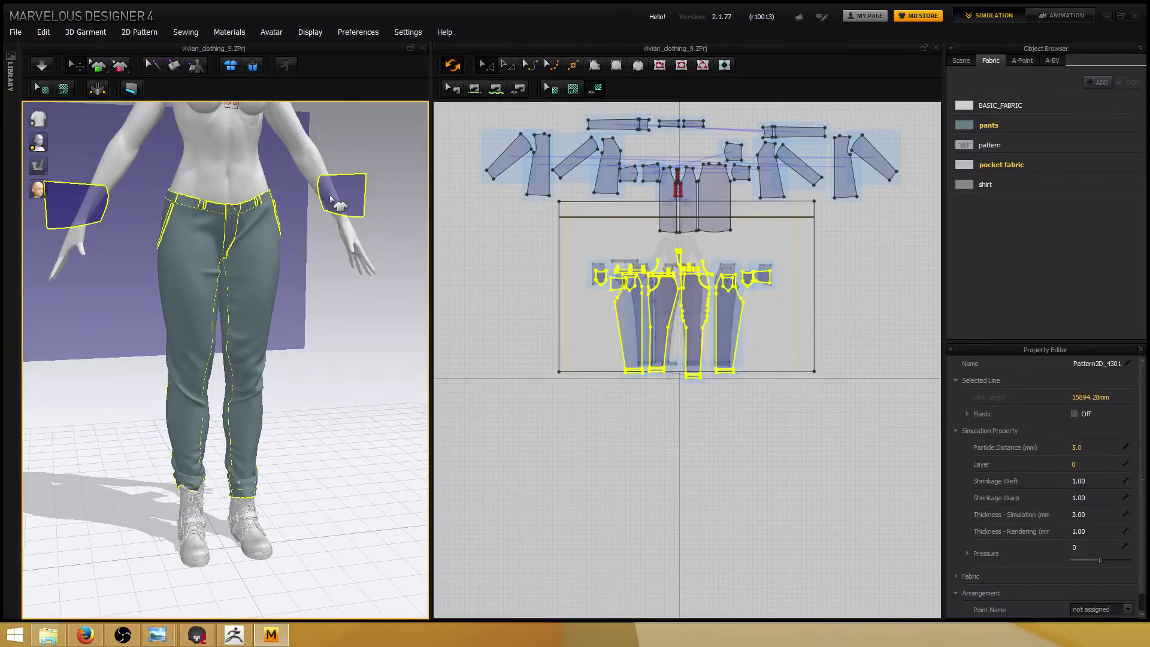
# Deselect the two floating panels beside the avatar's arms, leaving only the pants selected.
pyautogui.keyDown('shift'); pyautogui.click(332, 199); pyautogui.keyUp('shift')
pyautogui.keyDown('ctrl'); pyautogui.click(86, 211); pyautogui.keyUp('ctrl')
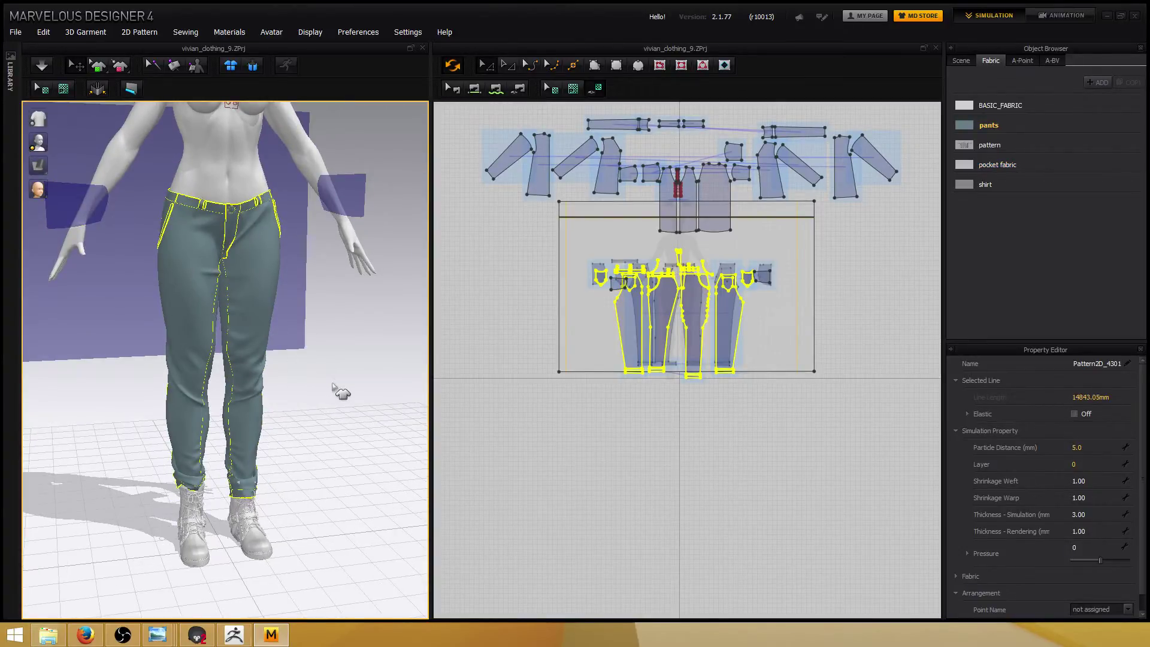
pyautogui.moveTo(335, 388); pyautogui.dragTo(269, 384, button='right')
# Start an OBJ (Selected) export from the File menu.
pyautogui.click(16, 32)
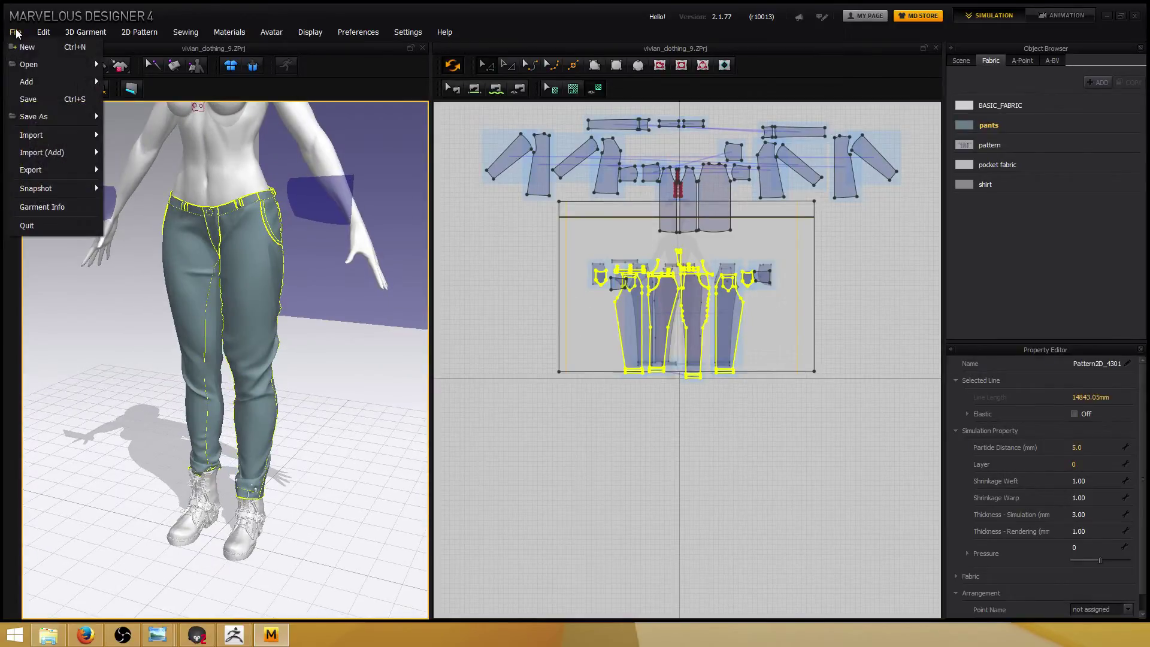
pyautogui.moveTo(44, 172)
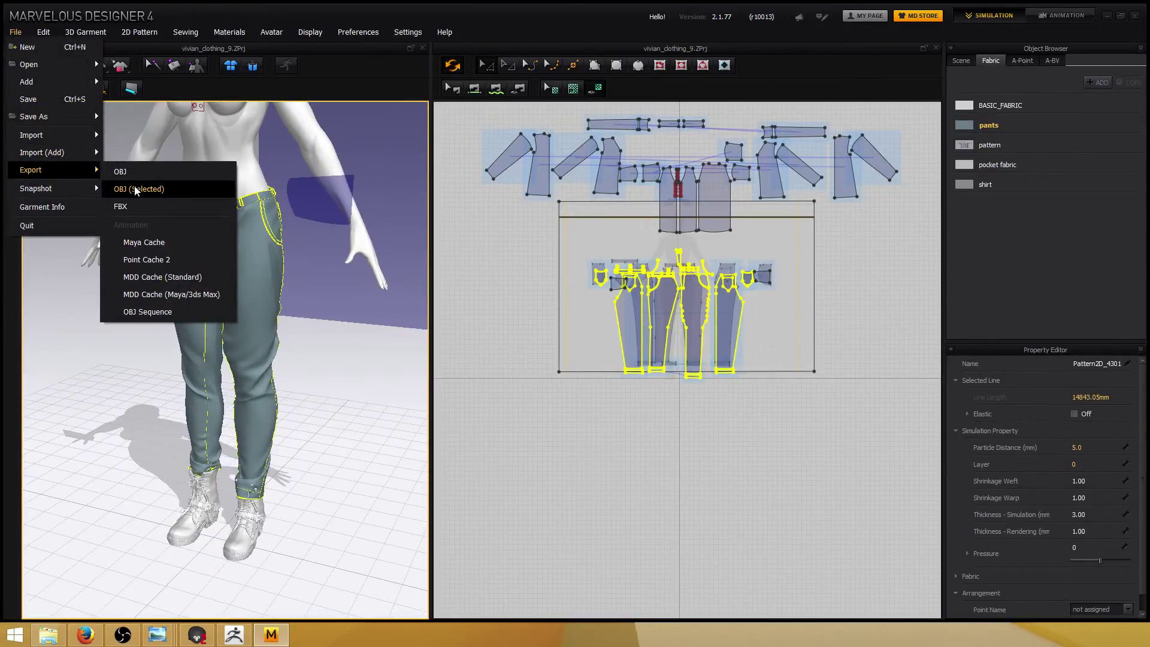
pyautogui.click(135, 189)
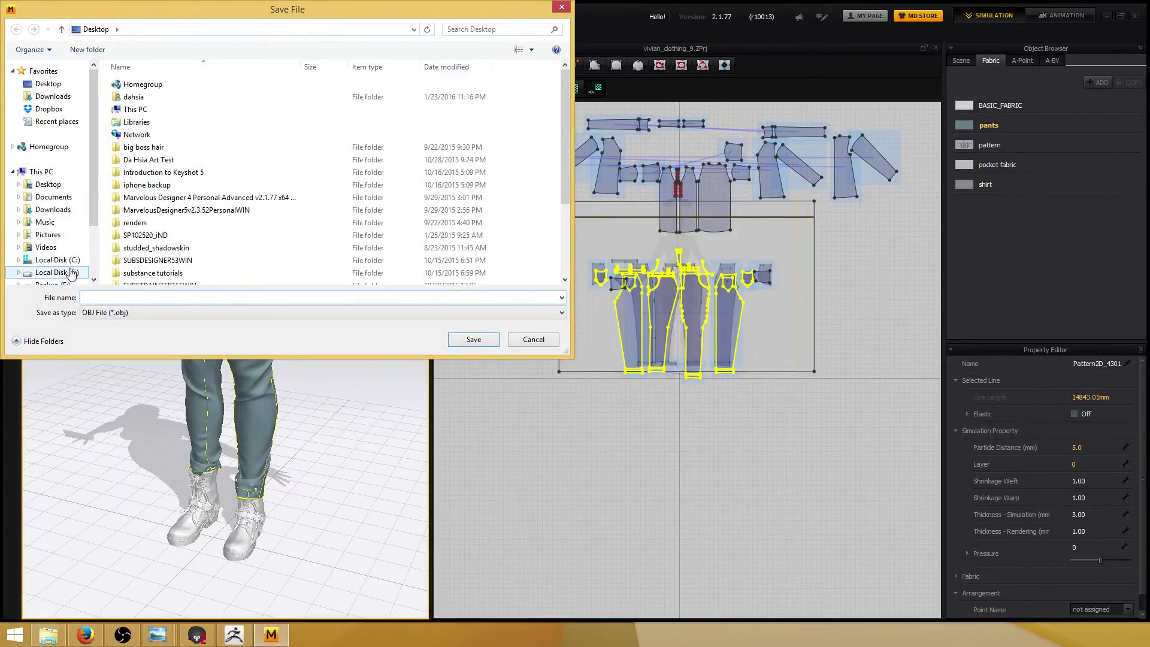
pyautogui.moveTo(94, 206); pyautogui.dragTo(94, 256)
# Save the export as 'pants' in E:\2k8 characters\Female Test.
pyautogui.click(57, 204)
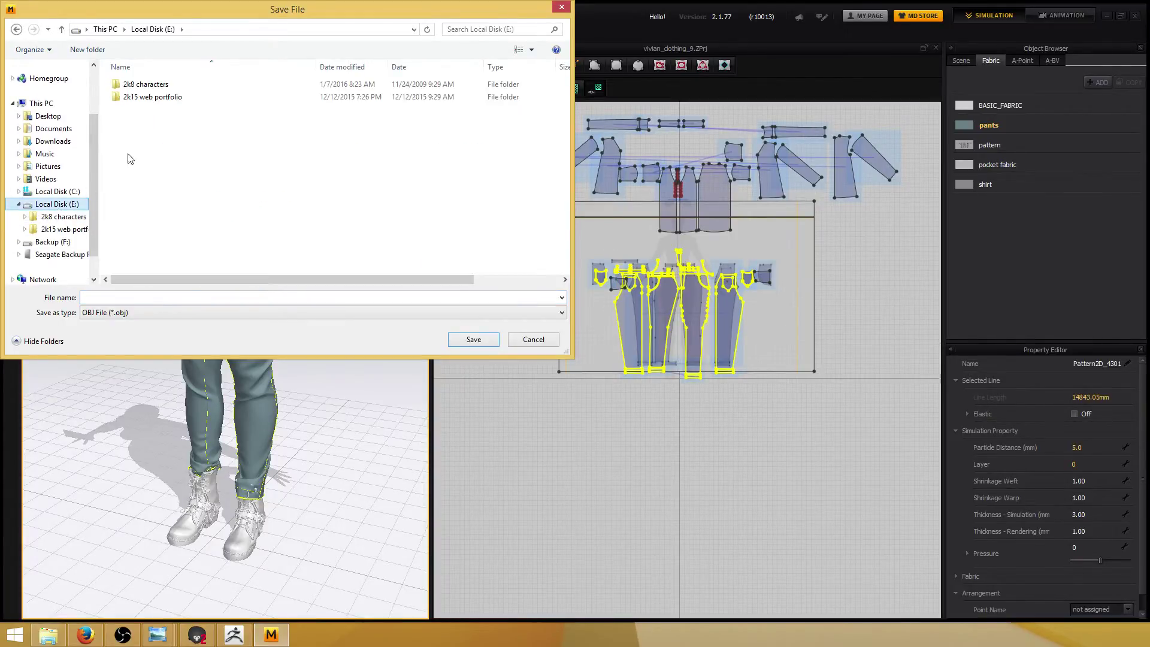
pyautogui.click(134, 86)
pyautogui.doubleClick(134, 86)
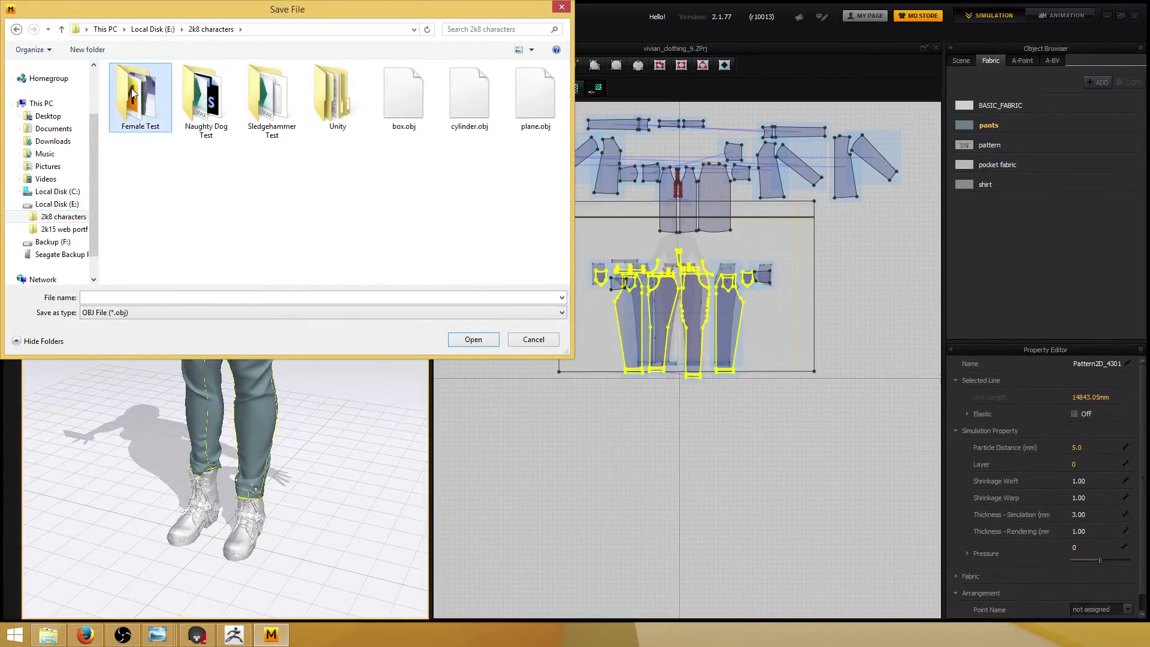
pyautogui.doubleClick(131, 88)
pyautogui.click(155, 298)
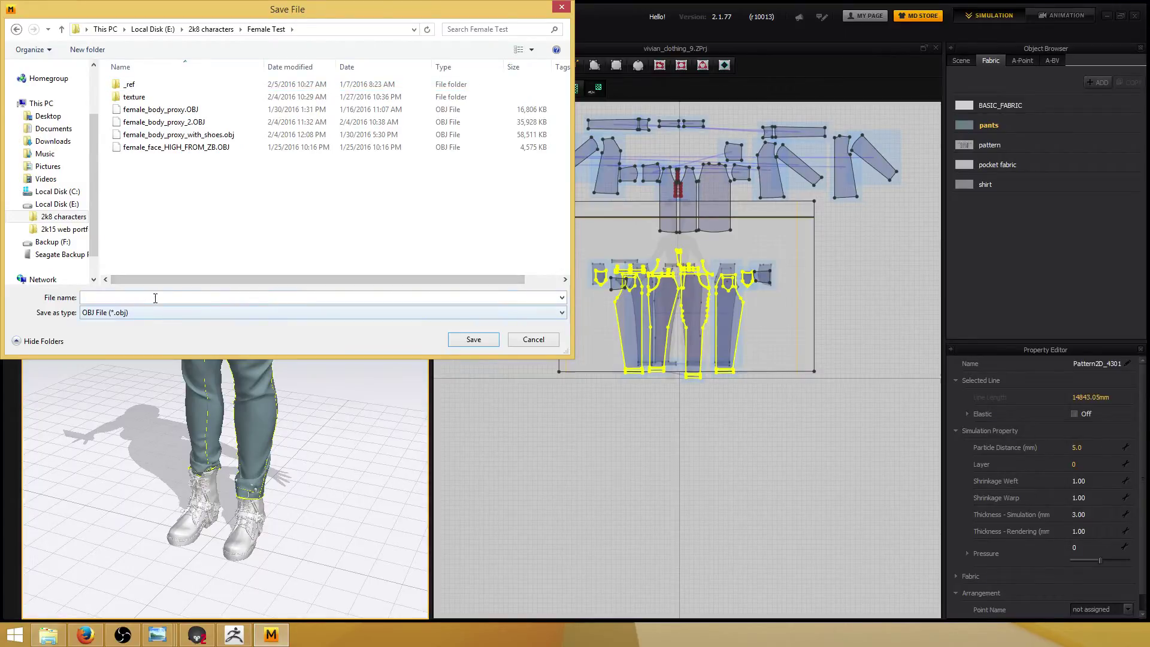
pyautogui.write('pants')
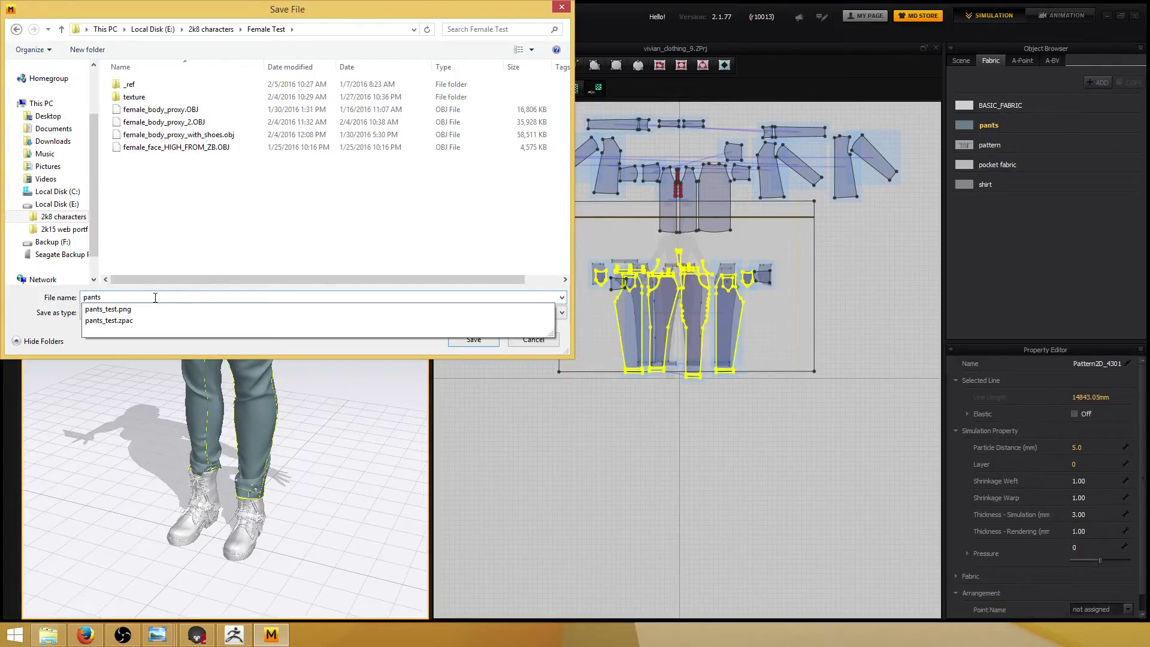
pyautogui.press('Return')
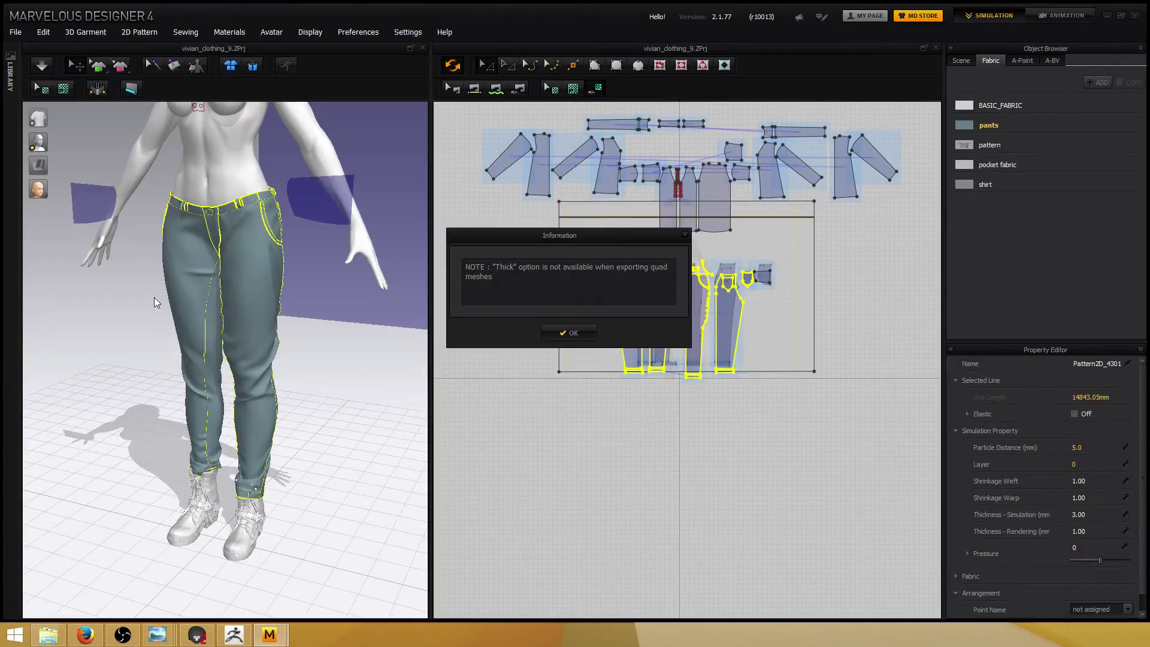
# Dismiss the Thick-option note, accept the Export OBJ settings, then deselect the pants.
pyautogui.click(572, 333)
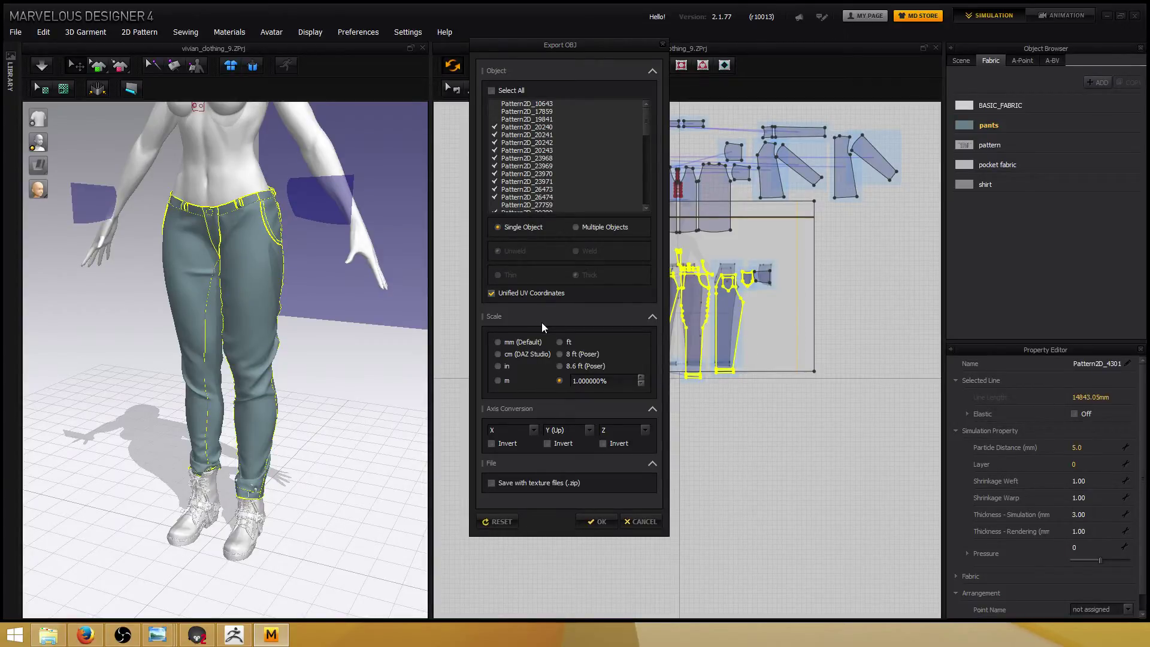
pyautogui.click(584, 523)
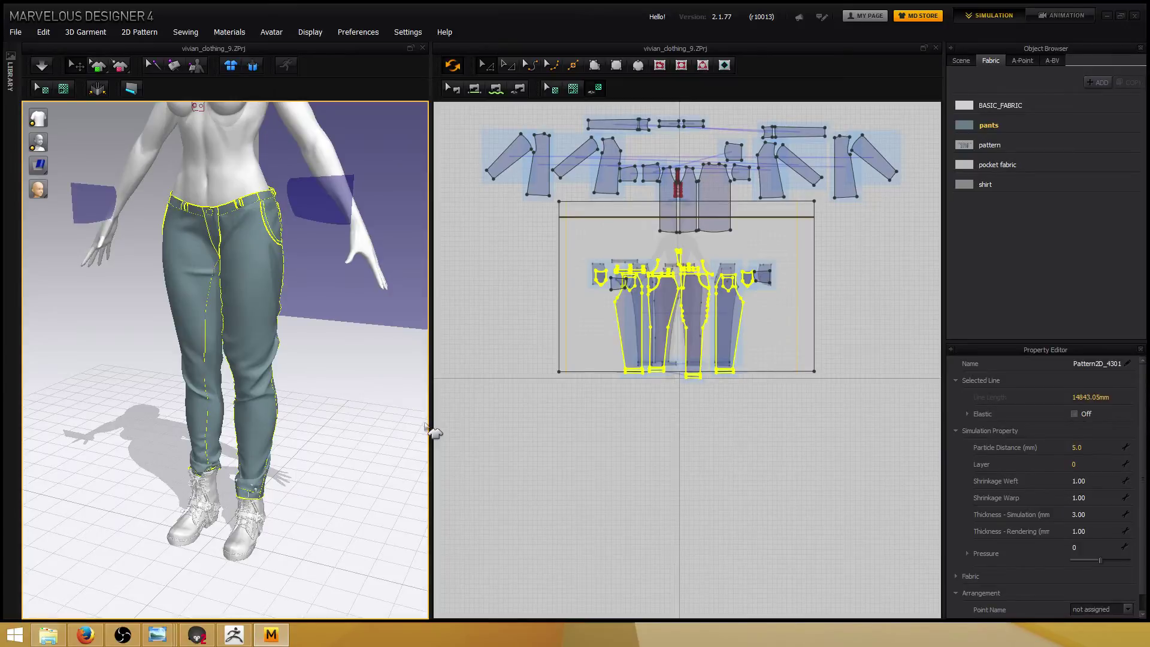
pyautogui.scroll(2, 323, 358)
pyautogui.click(315, 361)
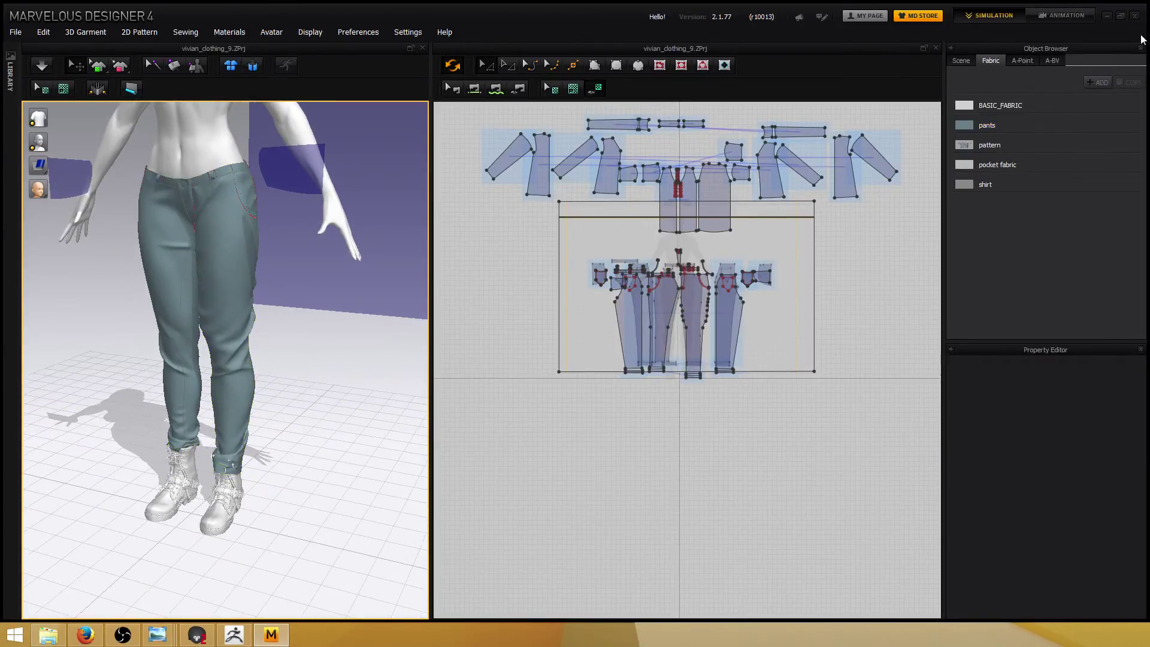
# Minimize Marvelous Designer, rotate the avatar sculpt in ZBrush, then minimize ZBrush.
pyautogui.click(1107, 15)
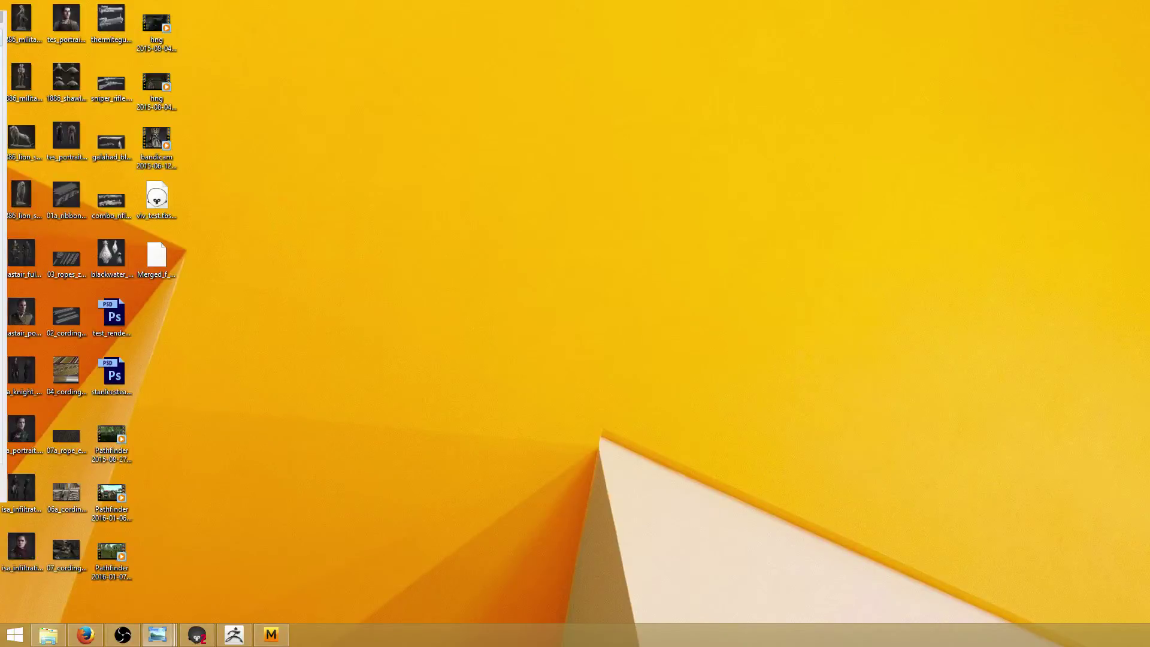
pyautogui.click(234, 634)
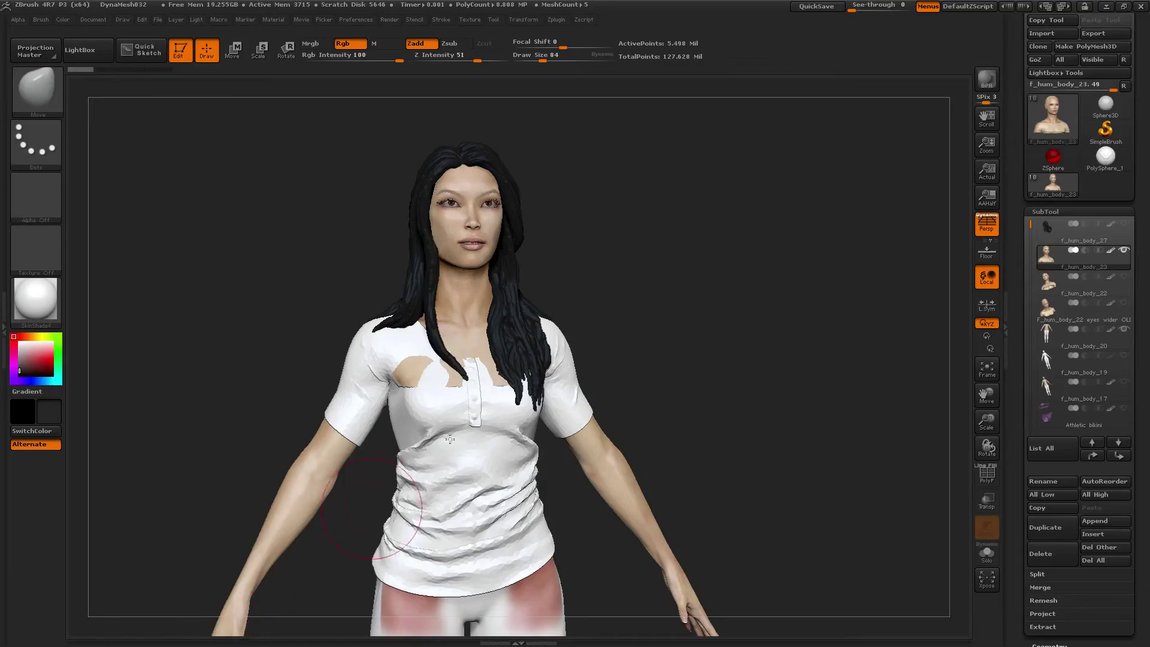
pyautogui.moveTo(713, 246); pyautogui.dragTo(848, 220)
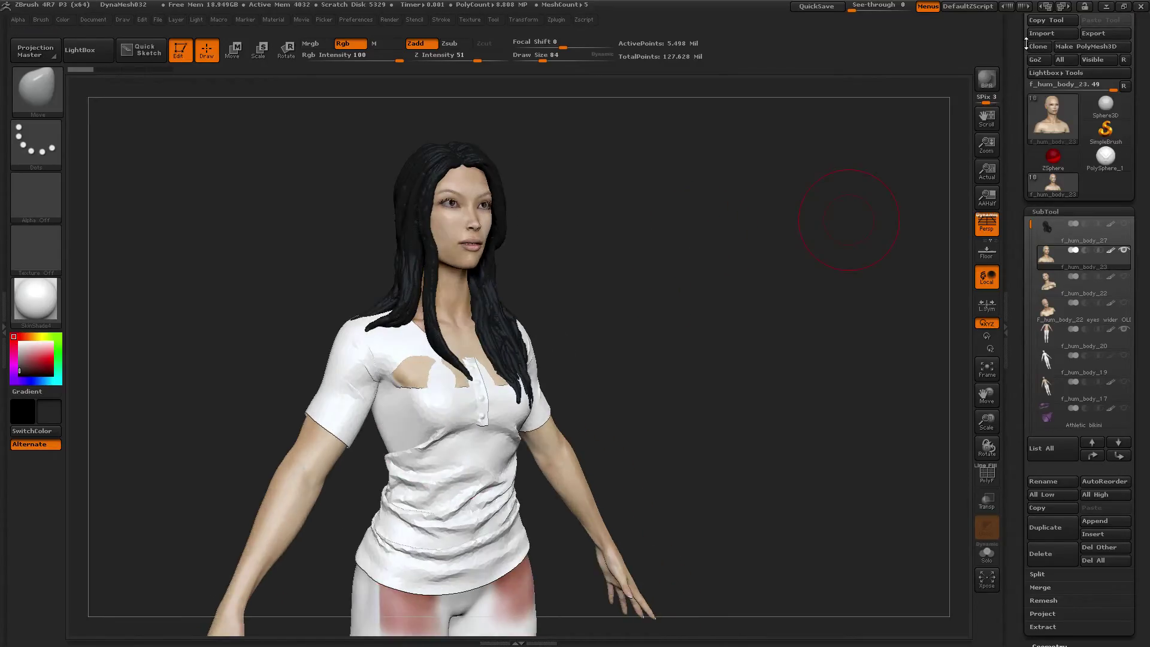
pyautogui.scroll(2, 1025, 43)
pyautogui.click(1106, 6)
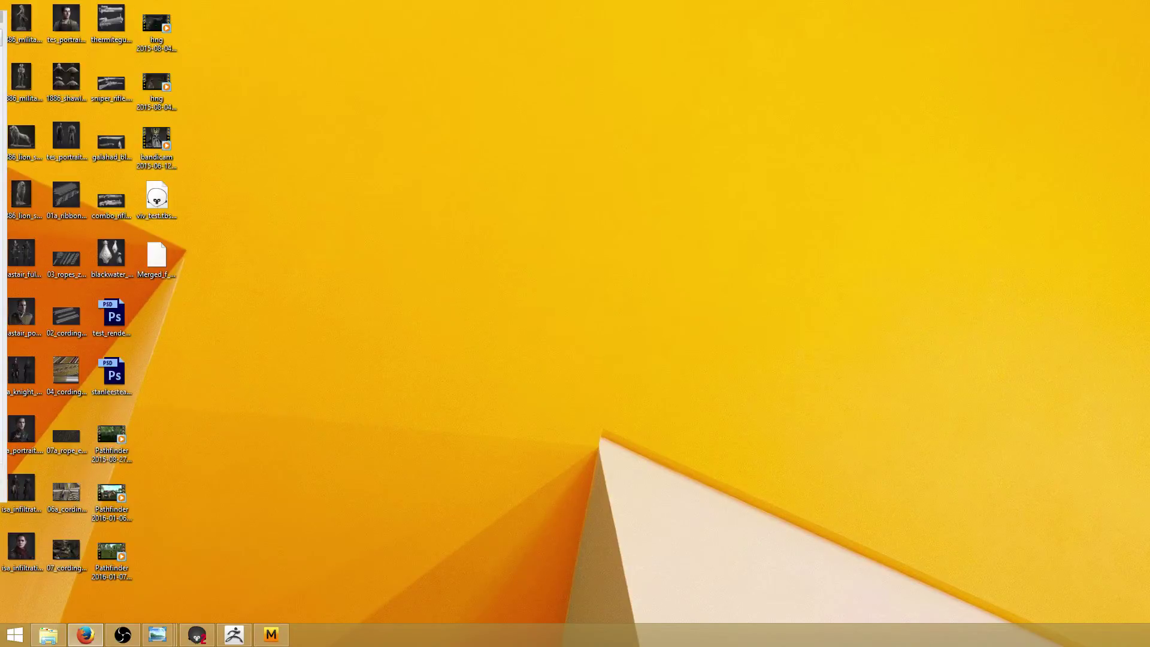
pyautogui.click(197, 634)
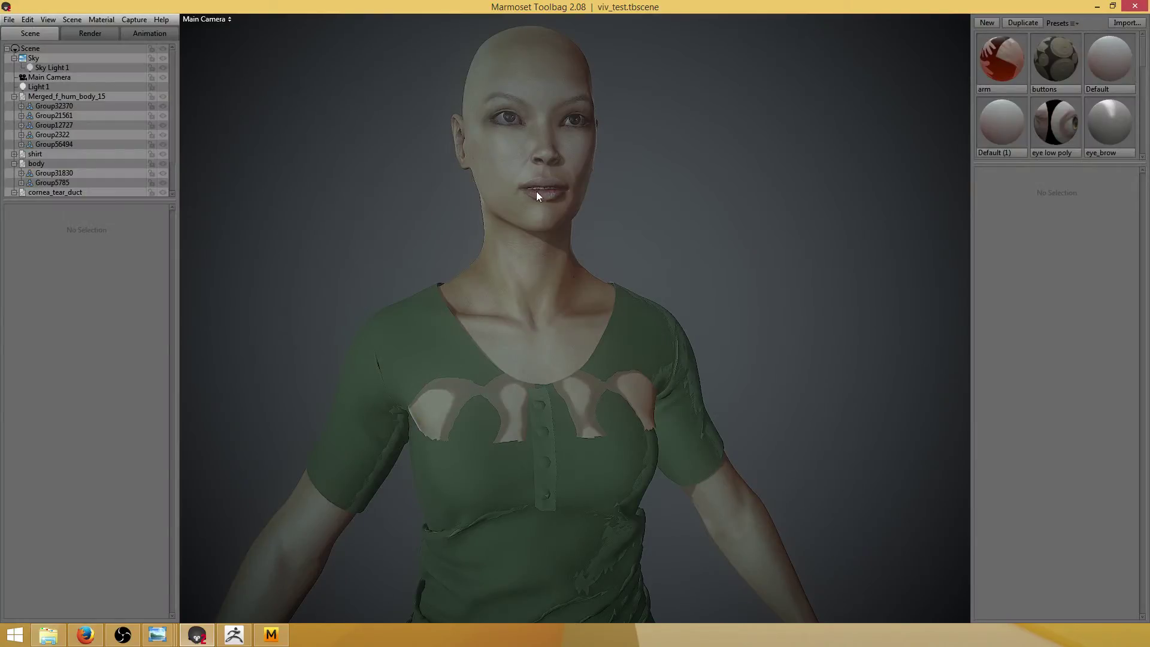
pyautogui.click(1097, 6)
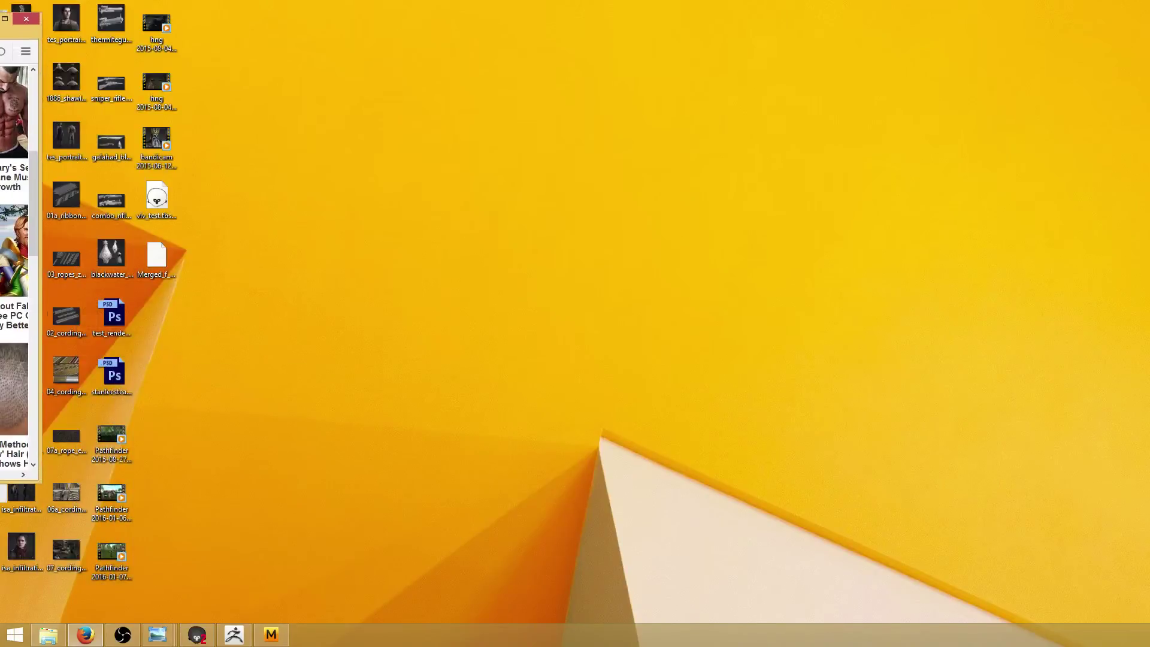